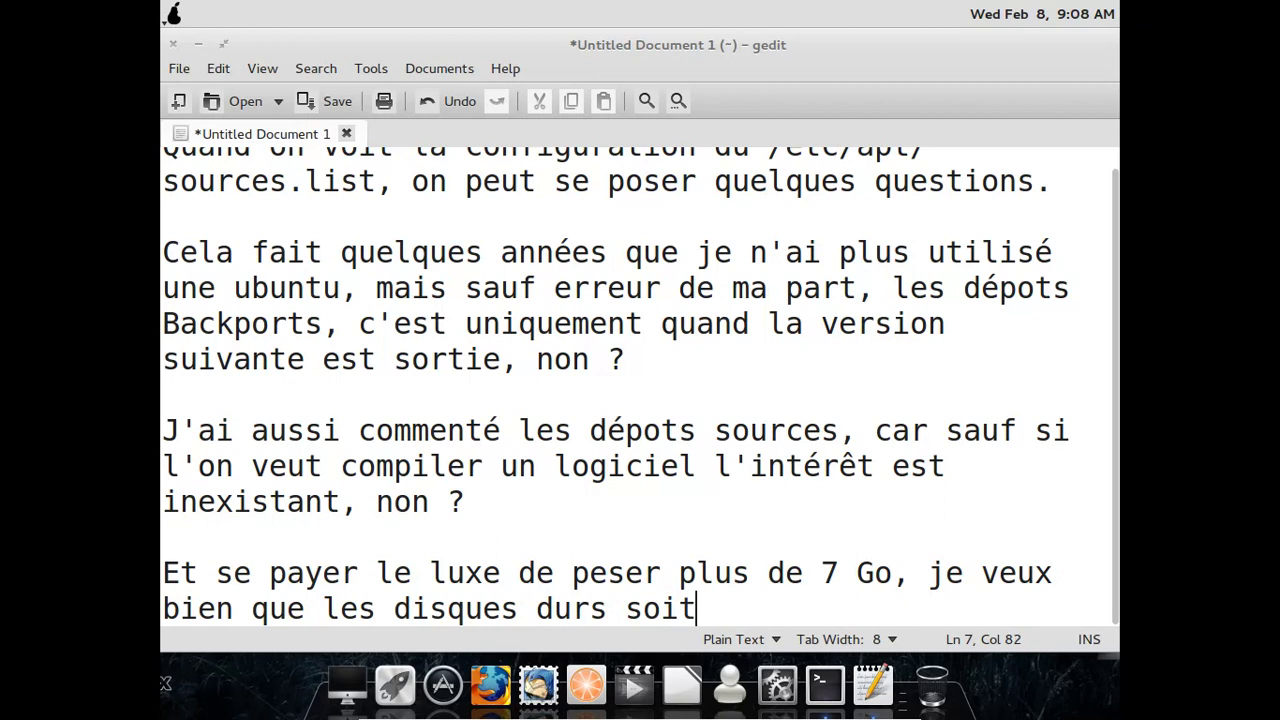
Complete the note's last sentence with "soient de plus en plus gros, mais quand même..." and save the document.
text(n pl)
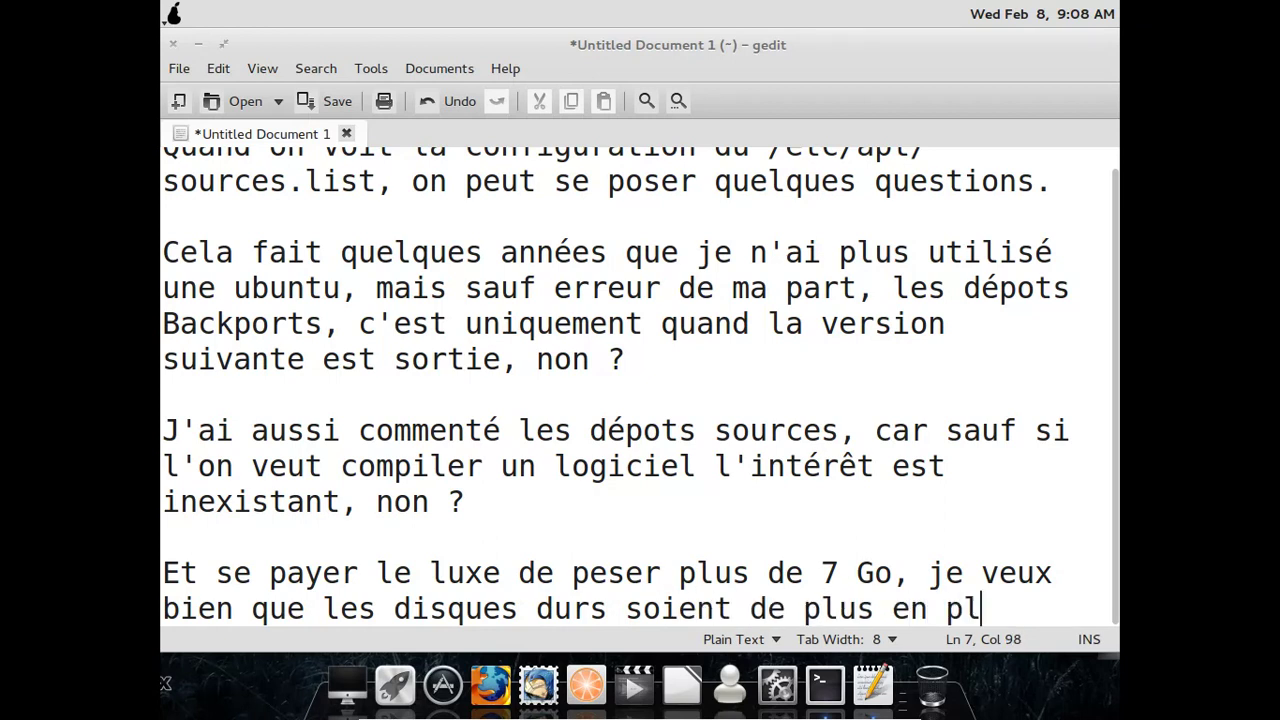
text(us gros, mais quand ùmêû)
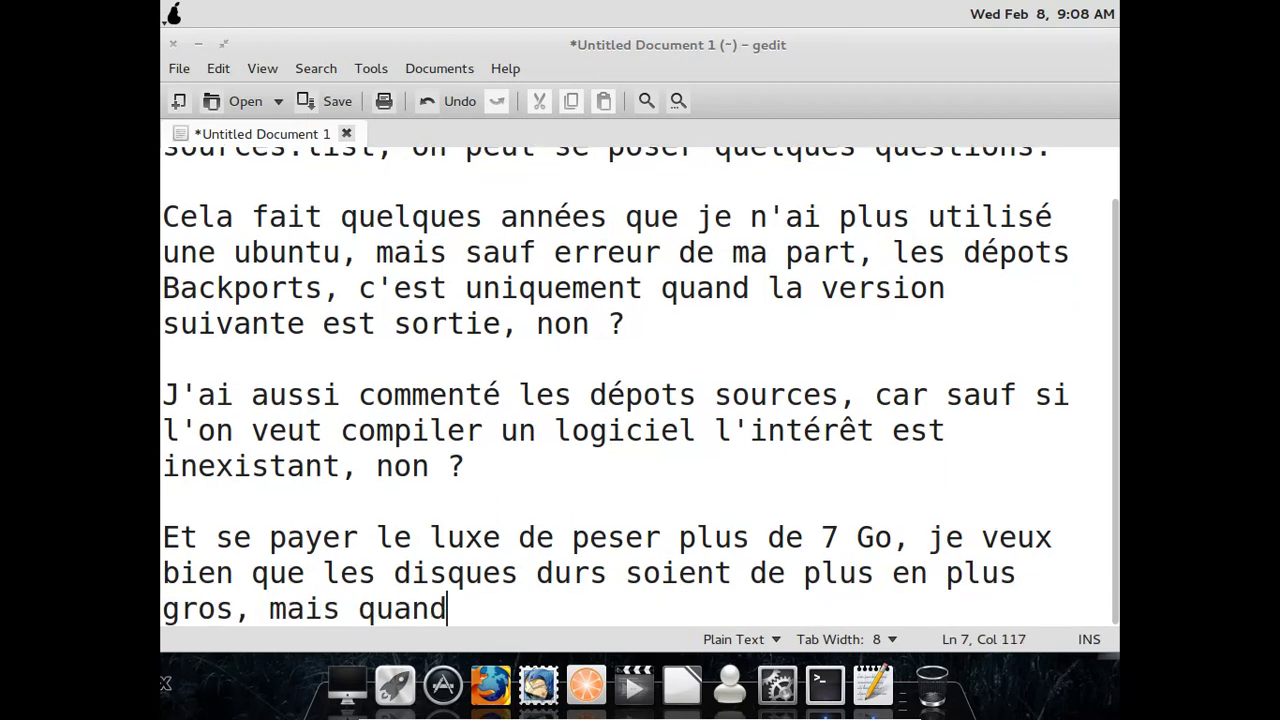
key(BackSpace)
key(BackSpace)
key(BackSpace)
key(BackSpace)
text(même...)
key(ctrl+s)
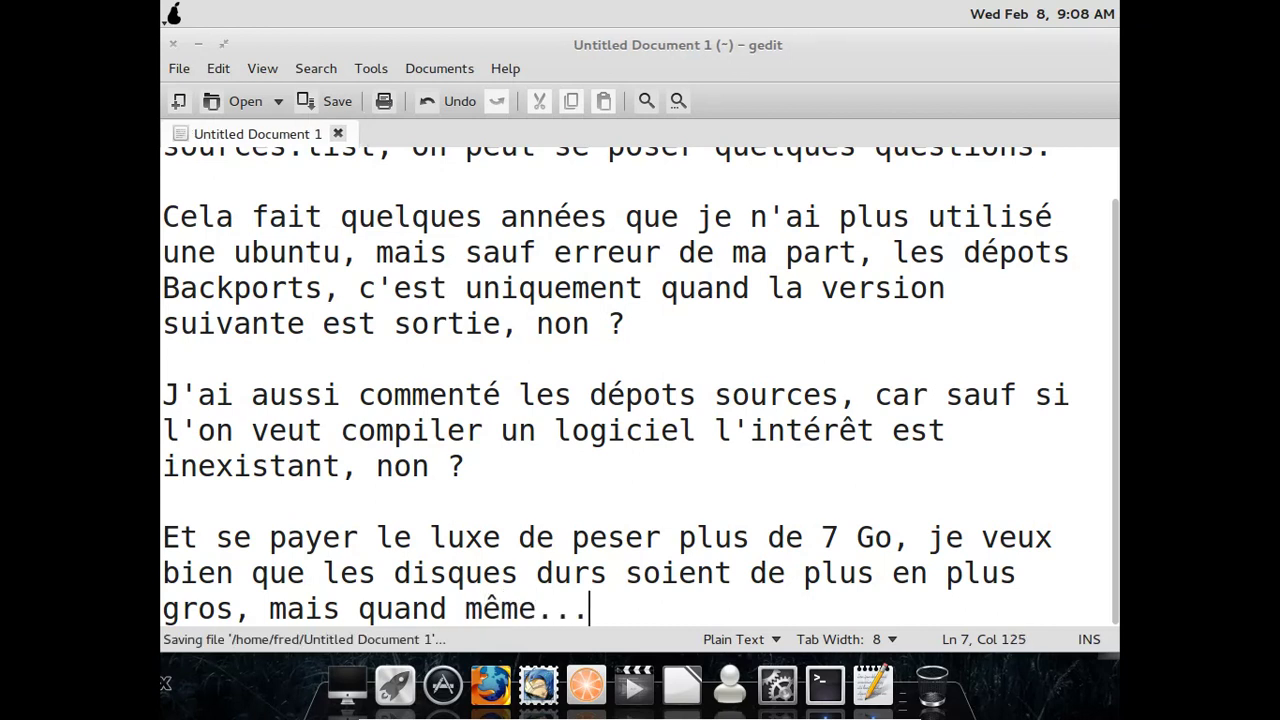
Minimize the text editor and open the home folder in the file manager to check the free disk space.
click(200, 45)
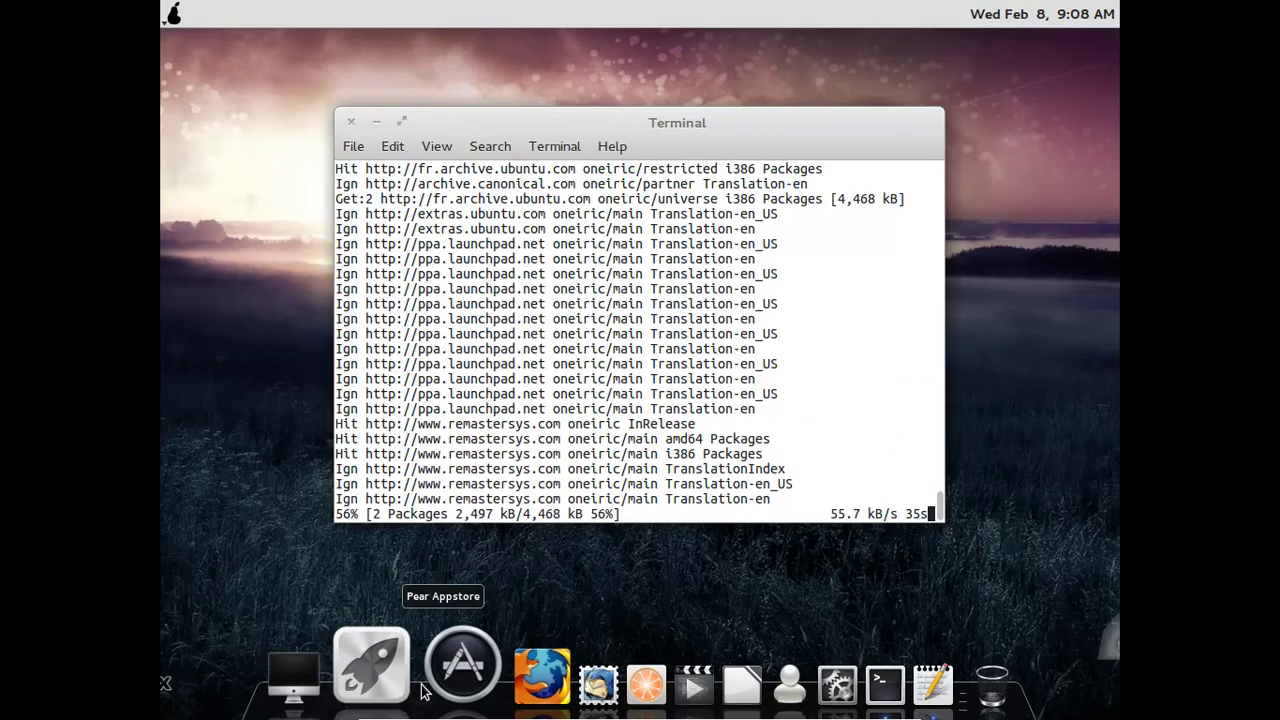
click(173, 13)
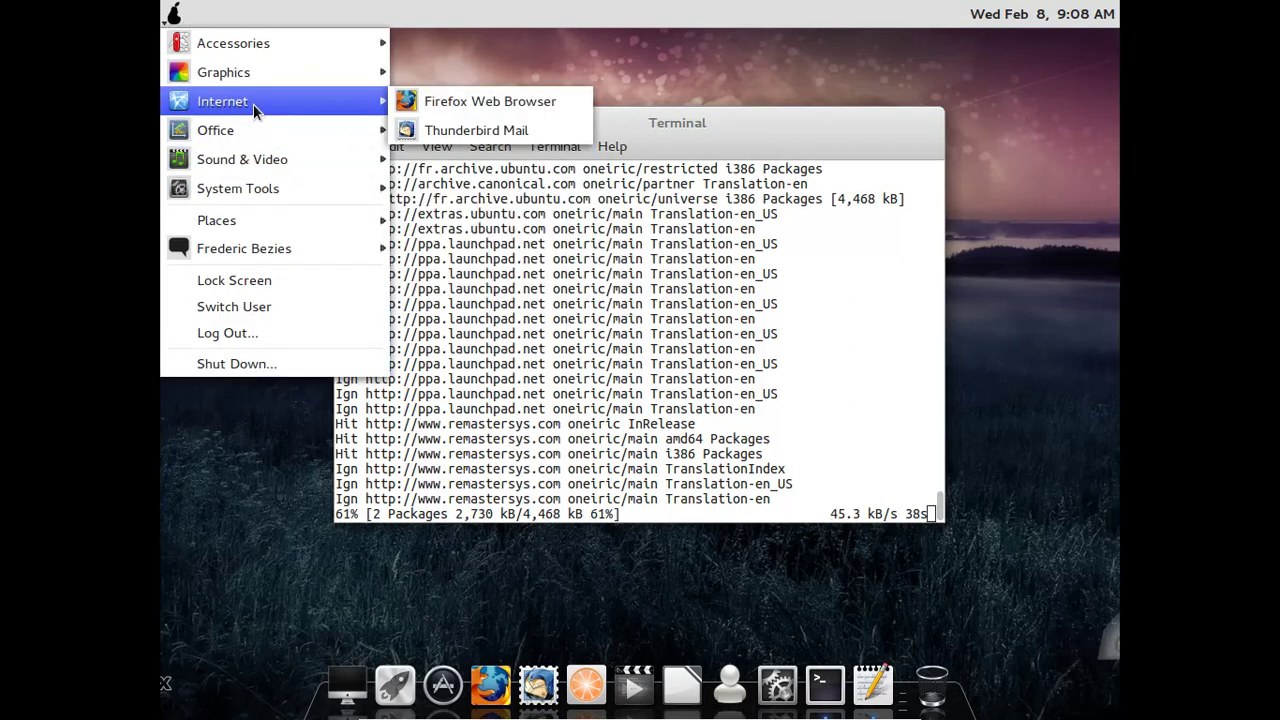
mouse_move(255, 53)
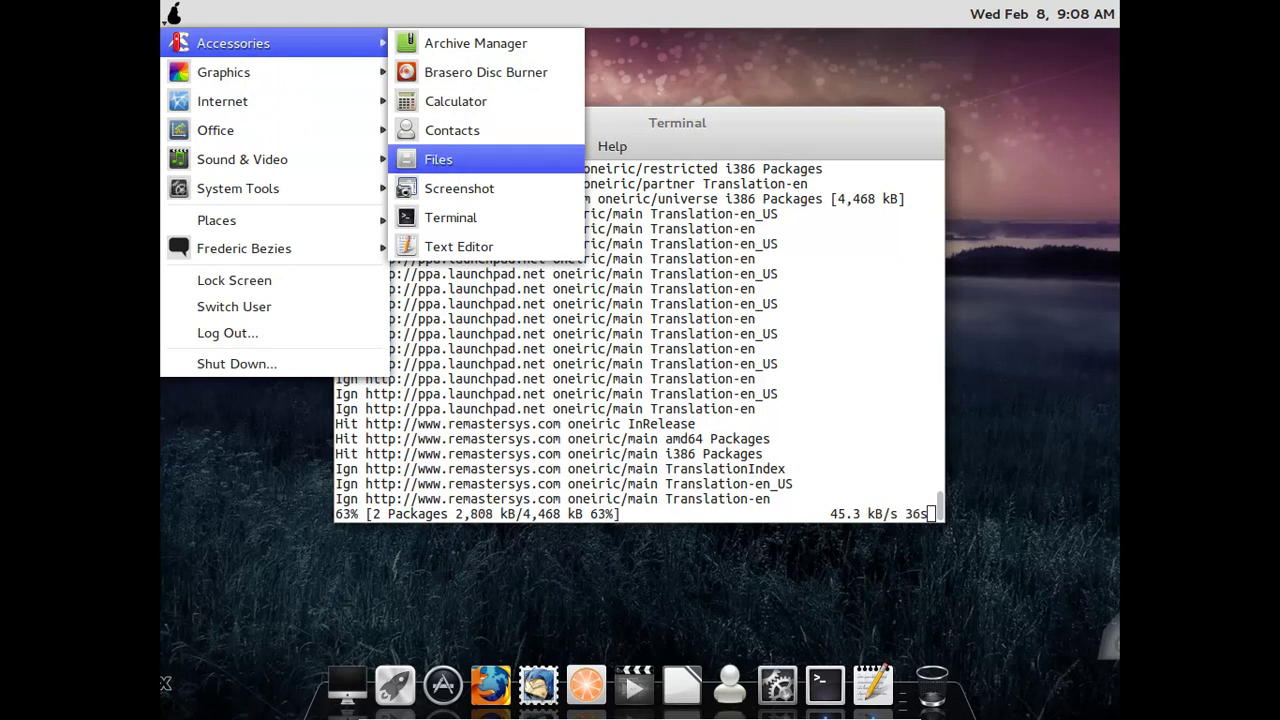
click(450, 162)
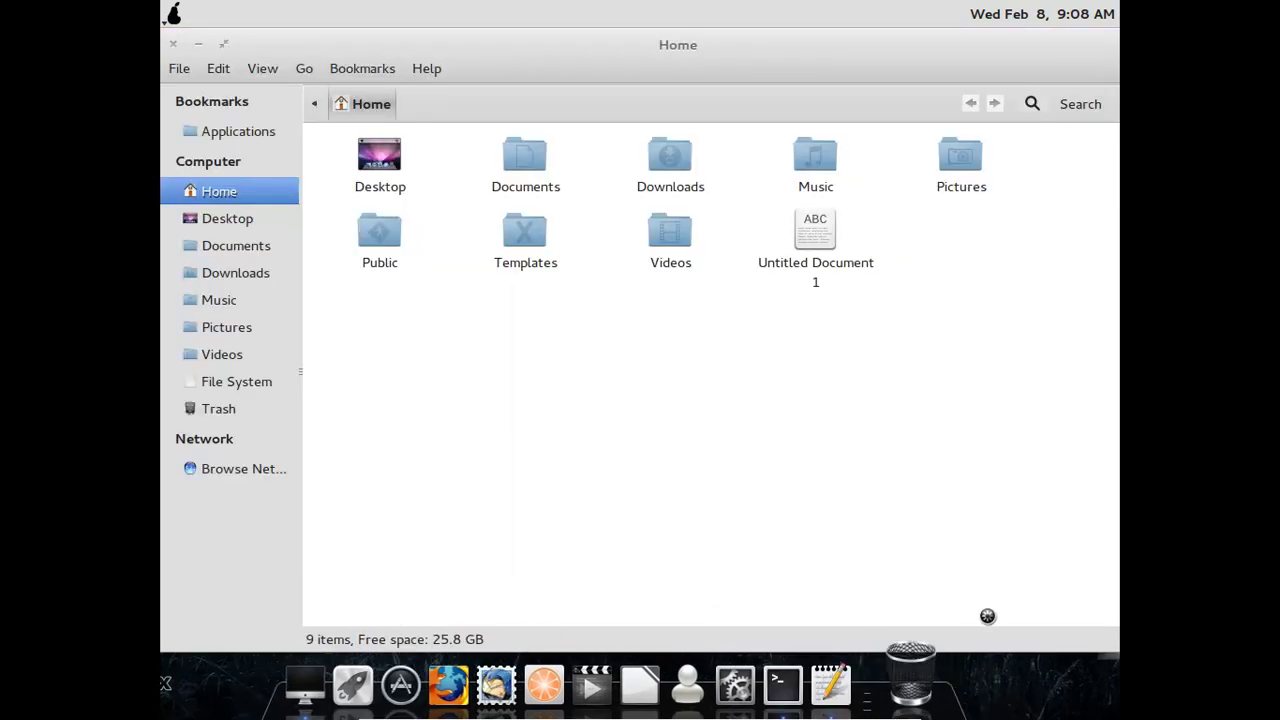
Switch back to the text editor and add the paragraph "Oui, seulement, 25,8 Go disponible sur un disque de 32 Go...".
click(890, 664)
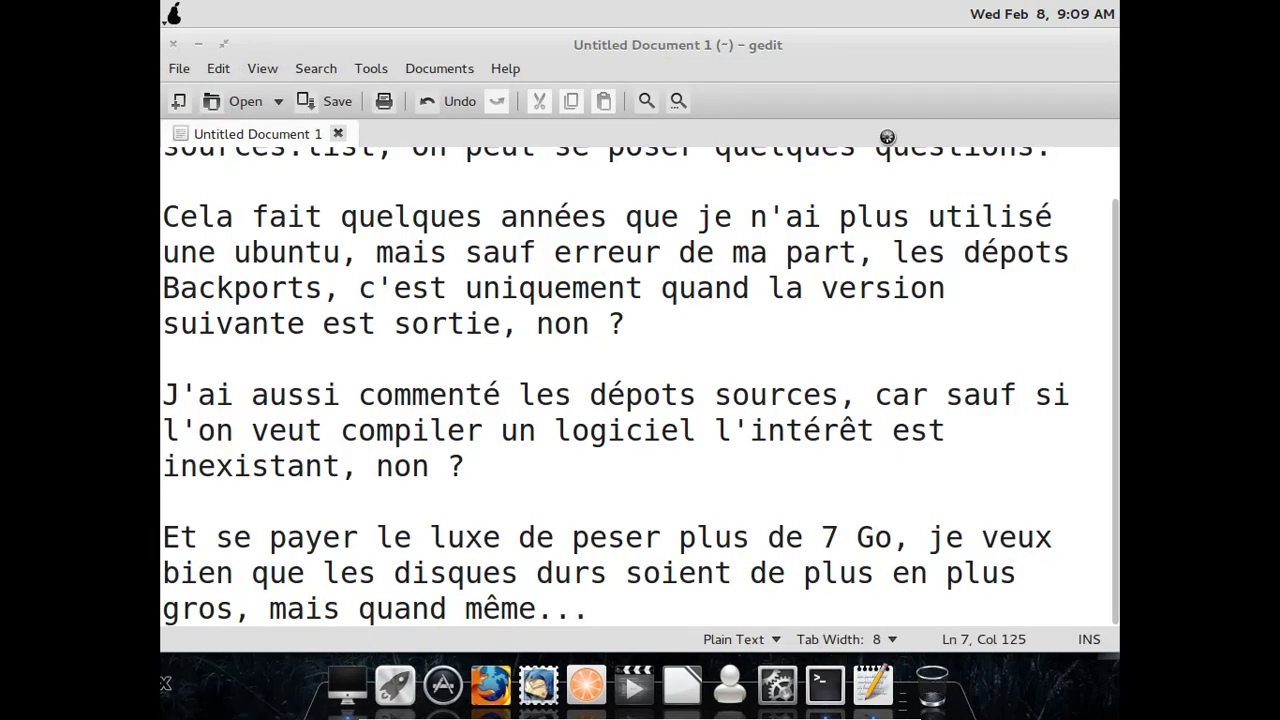
text(Oui)
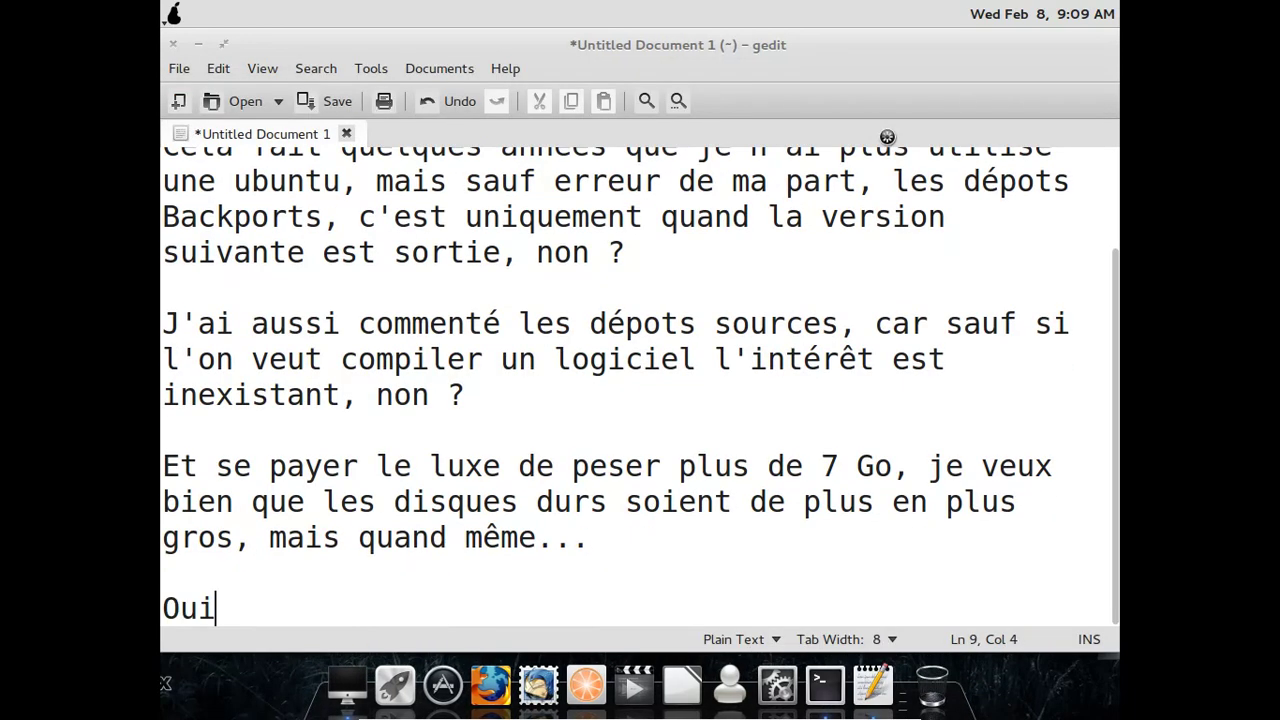
text(, seulment)
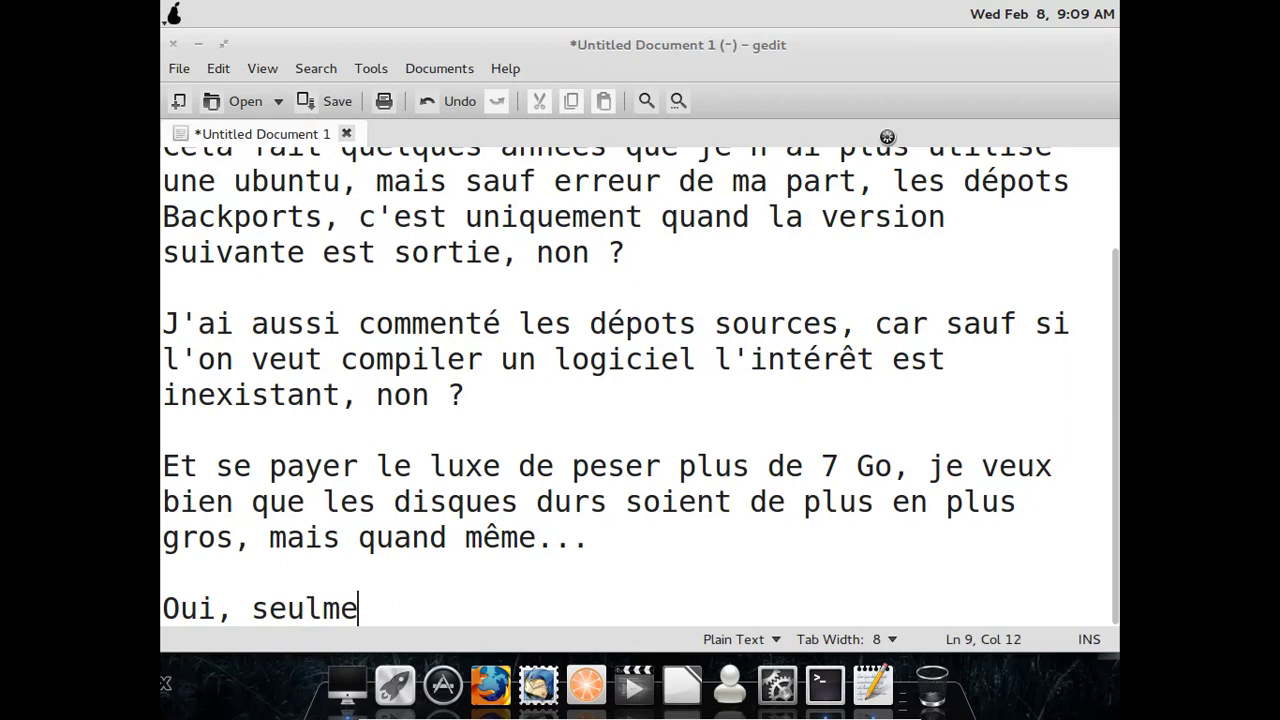
key(BackSpace)
key(BackSpace)
key(BackSpace)
text(ent,)
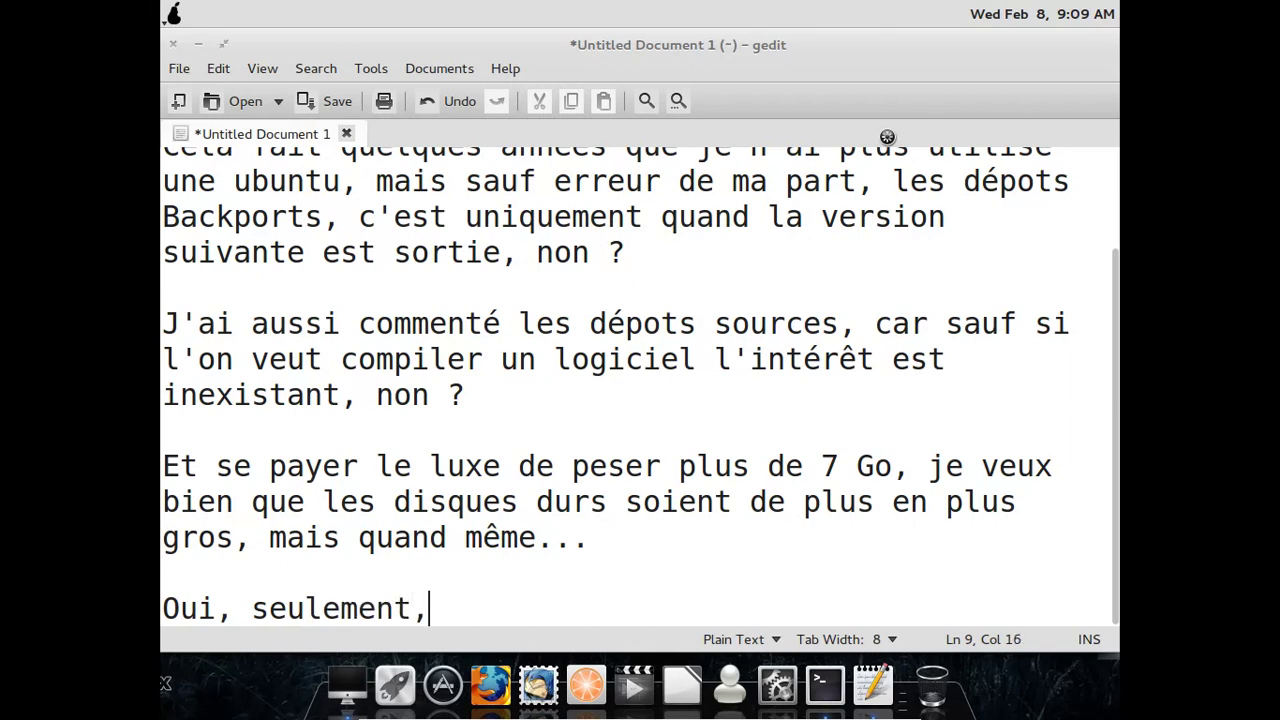
text( 25,8 Go duis)
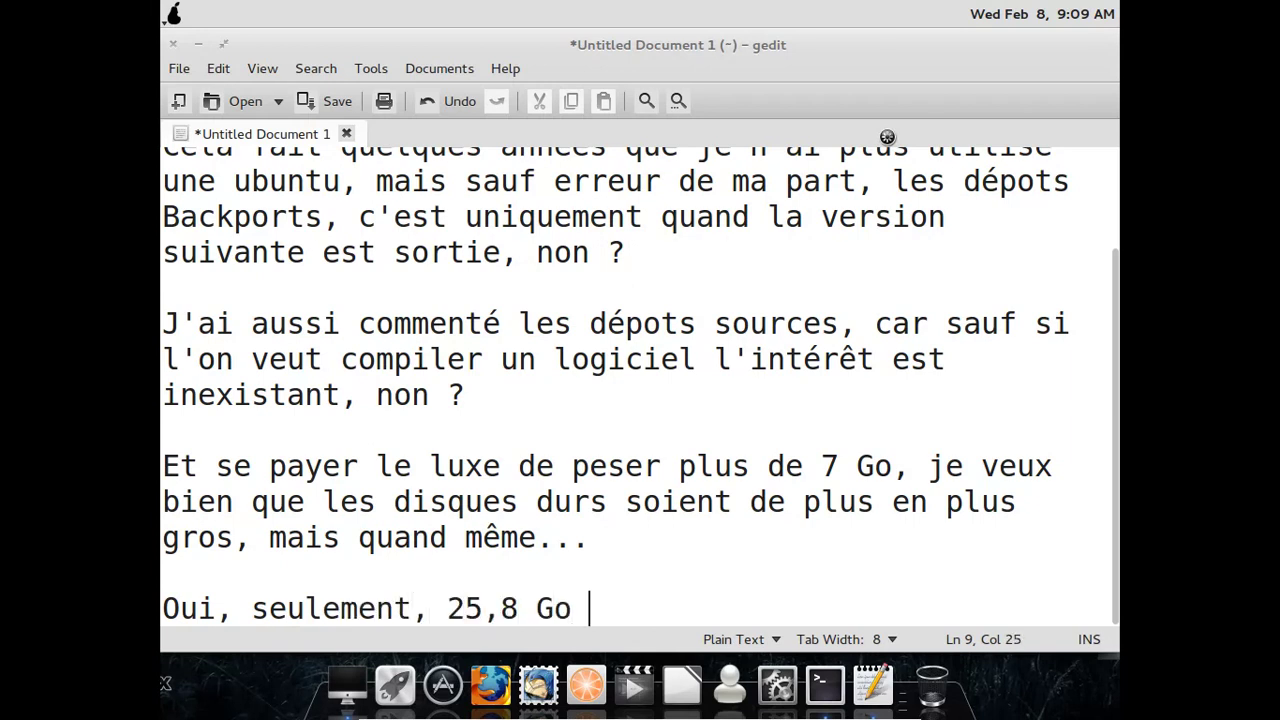
key(BackSpace)
key(BackSpace)
key(BackSpace)
text(isponible)
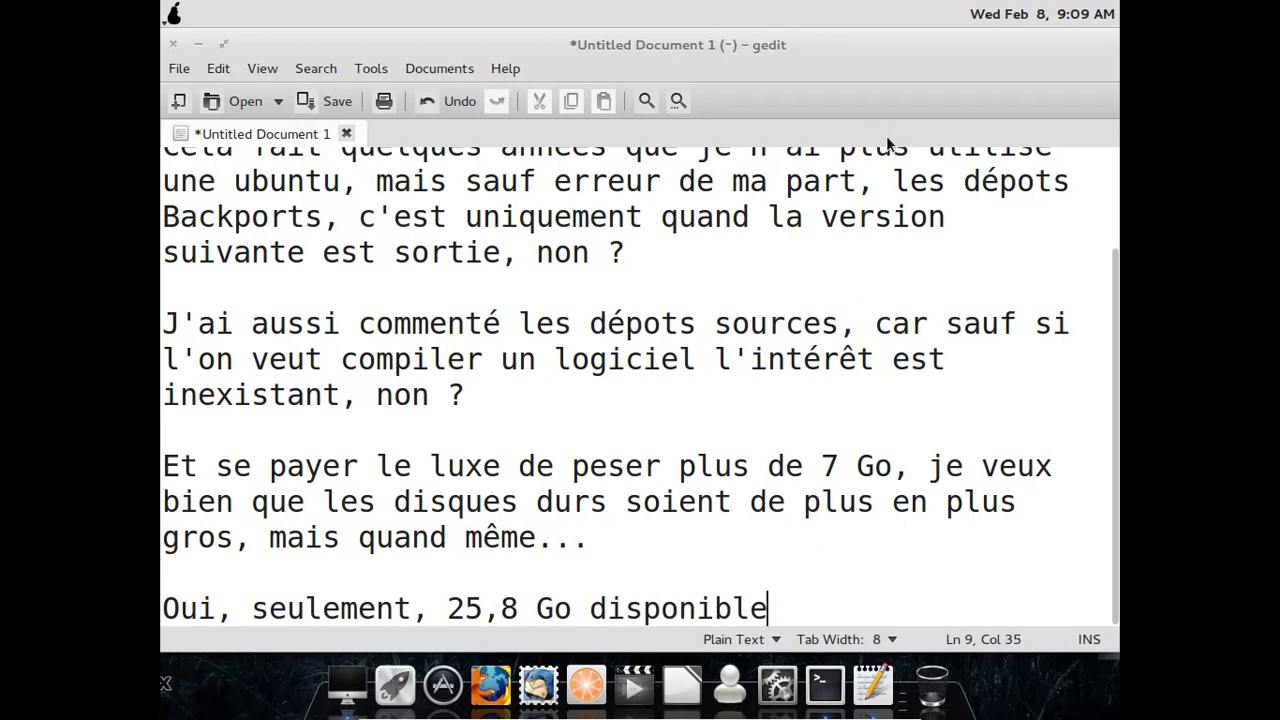
text( sur un disque de 32)
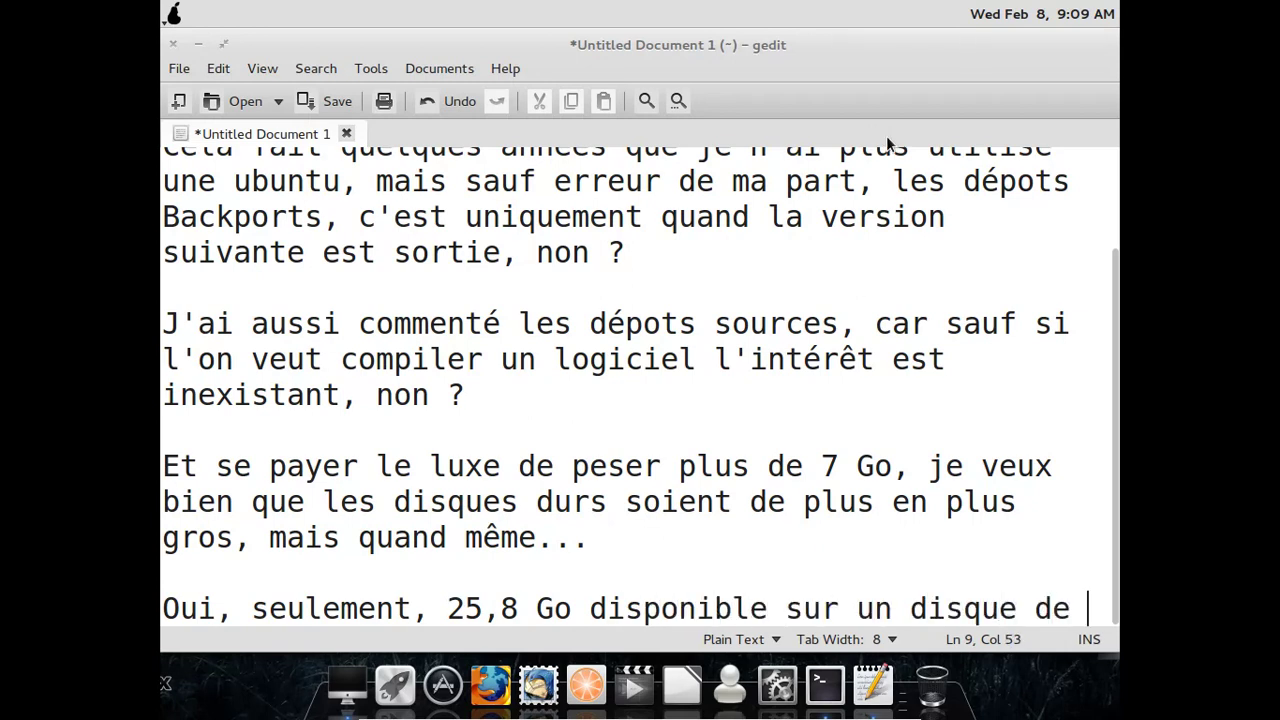
text( Go...)
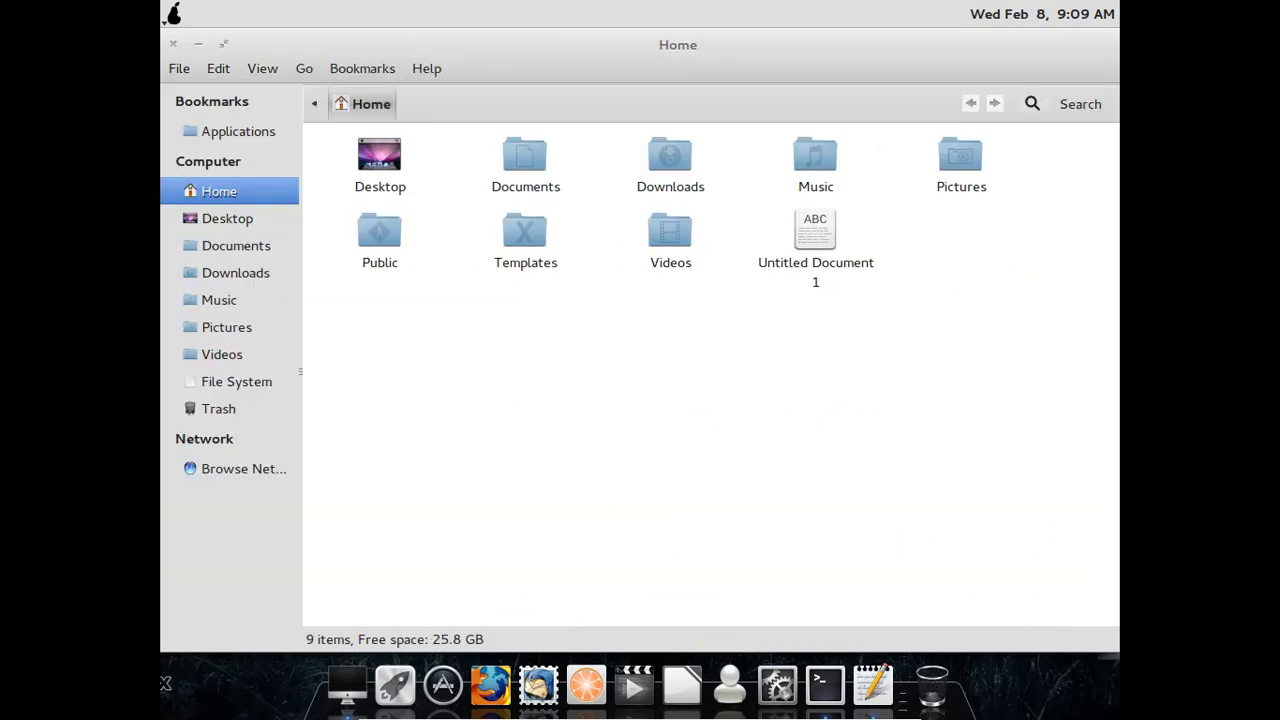
Close the file manager window and save the note in the text editor.
click(173, 43)
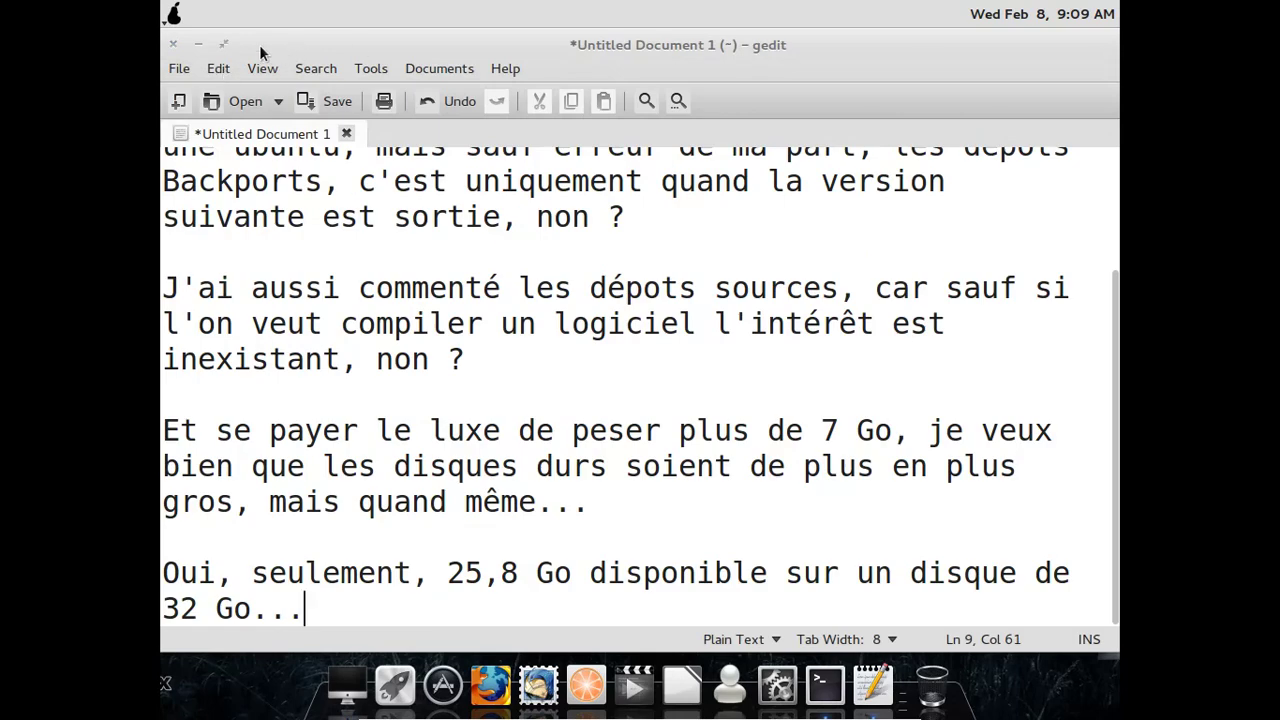
click(308, 100)
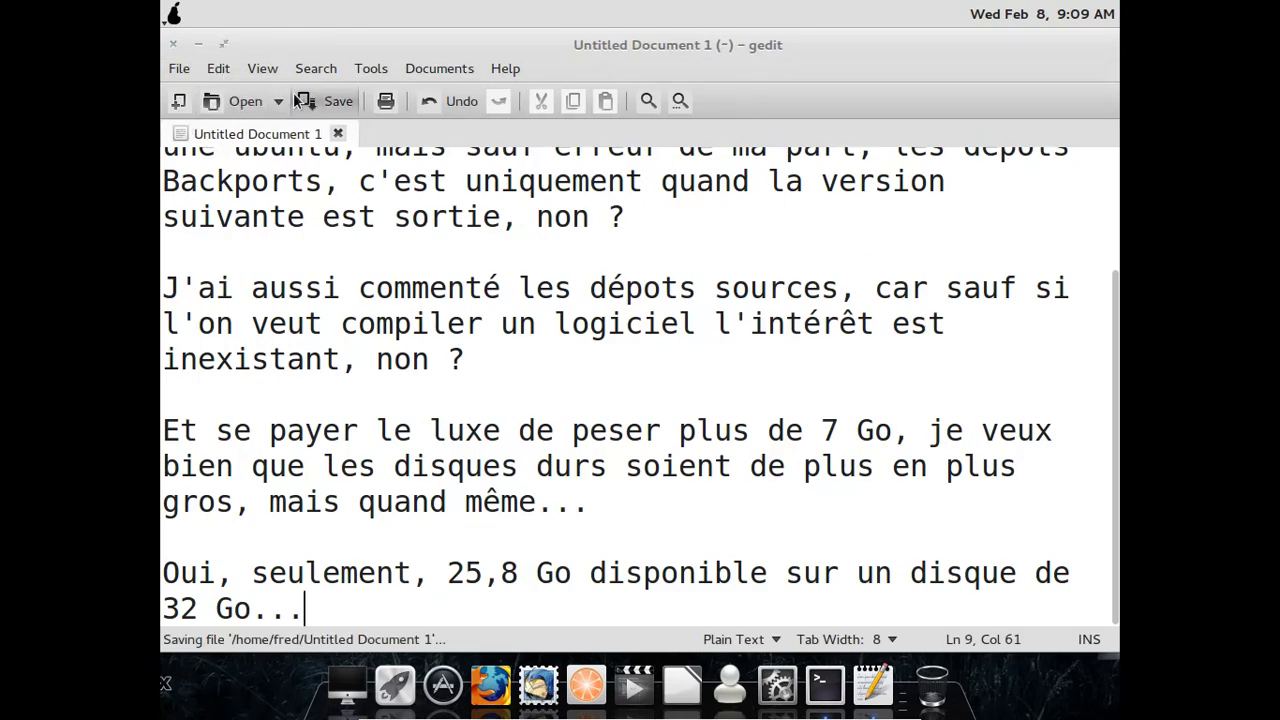
click(199, 44)
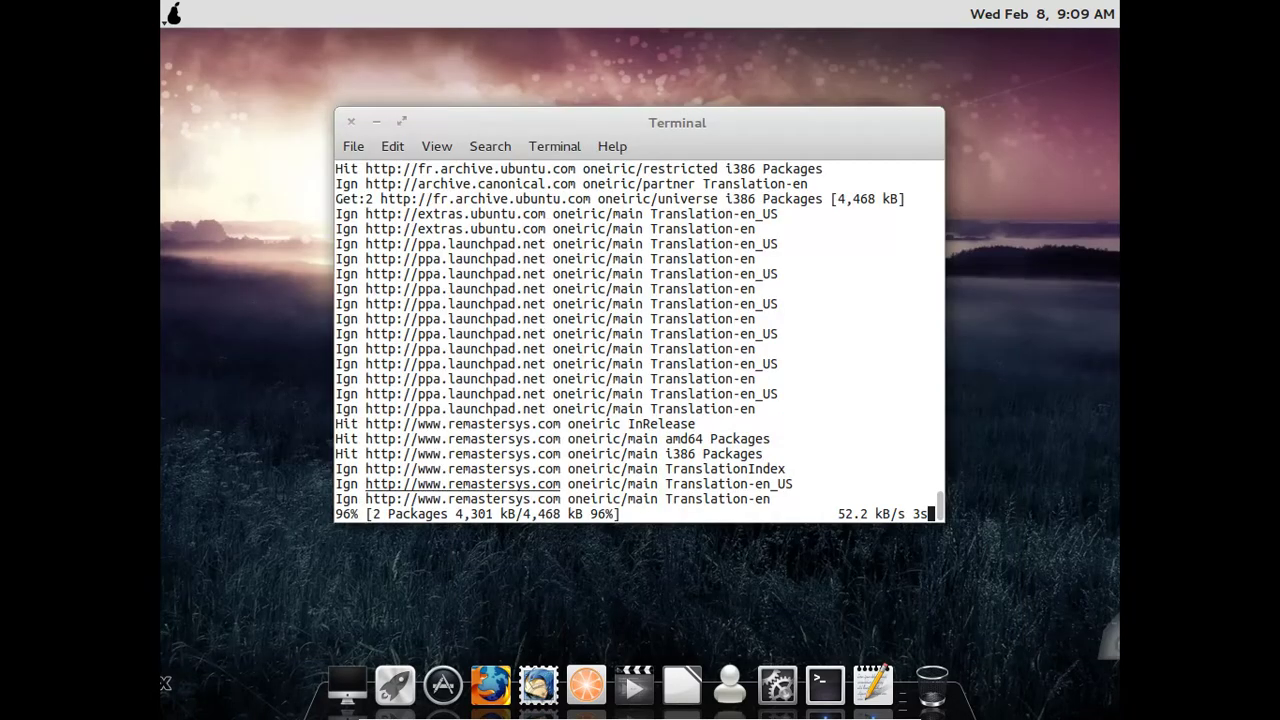
Open BleachBit, preview the cleanup with the current selection, and close it.
click(173, 14)
mouse_move(240, 188)
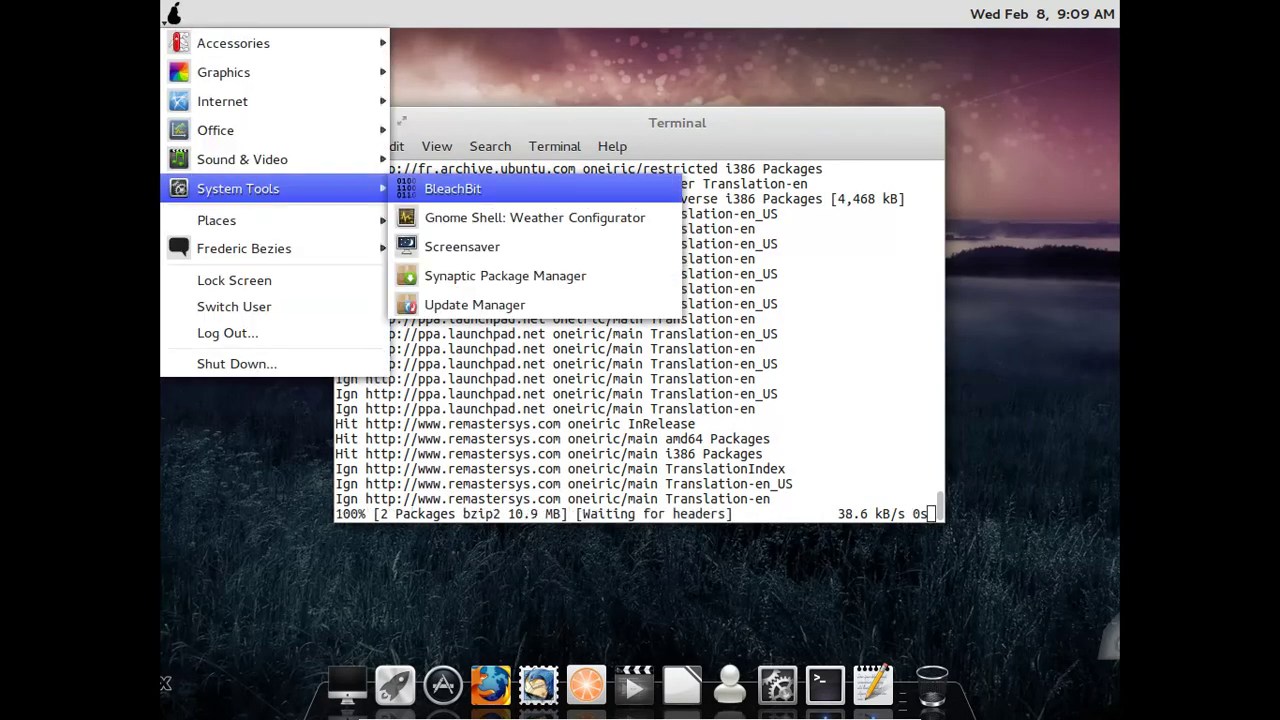
click(510, 190)
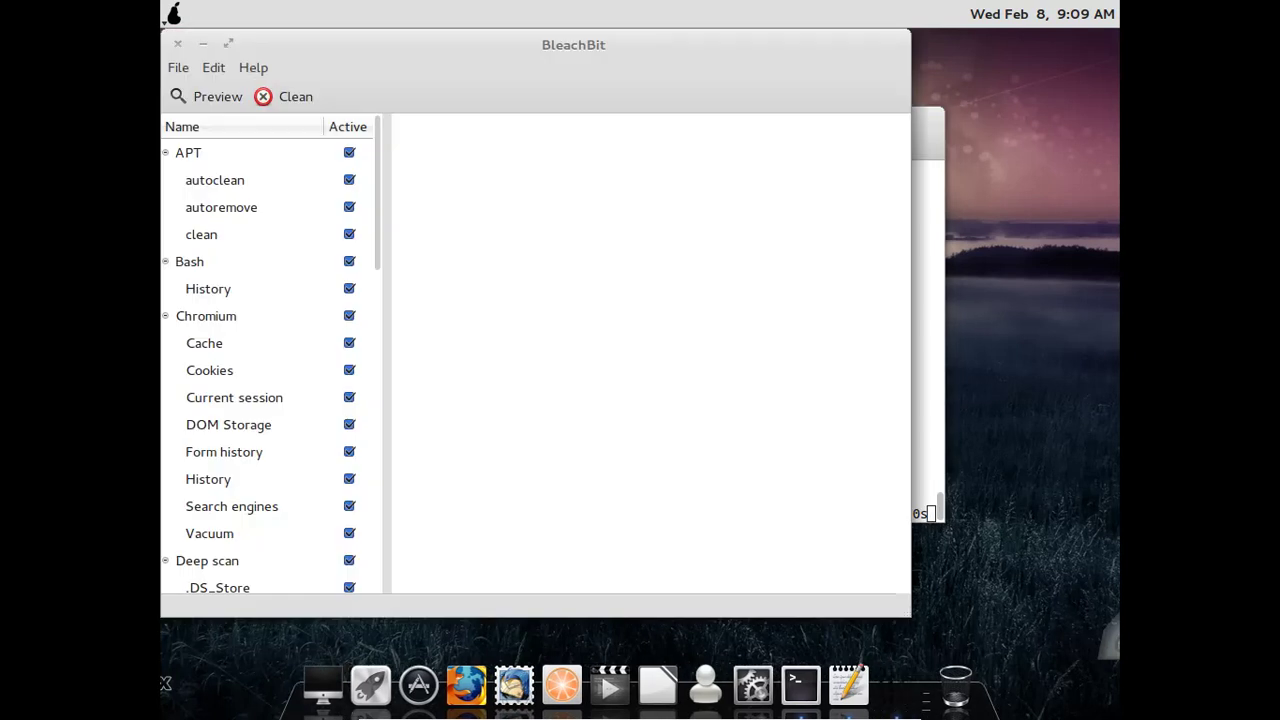
click(205, 96)
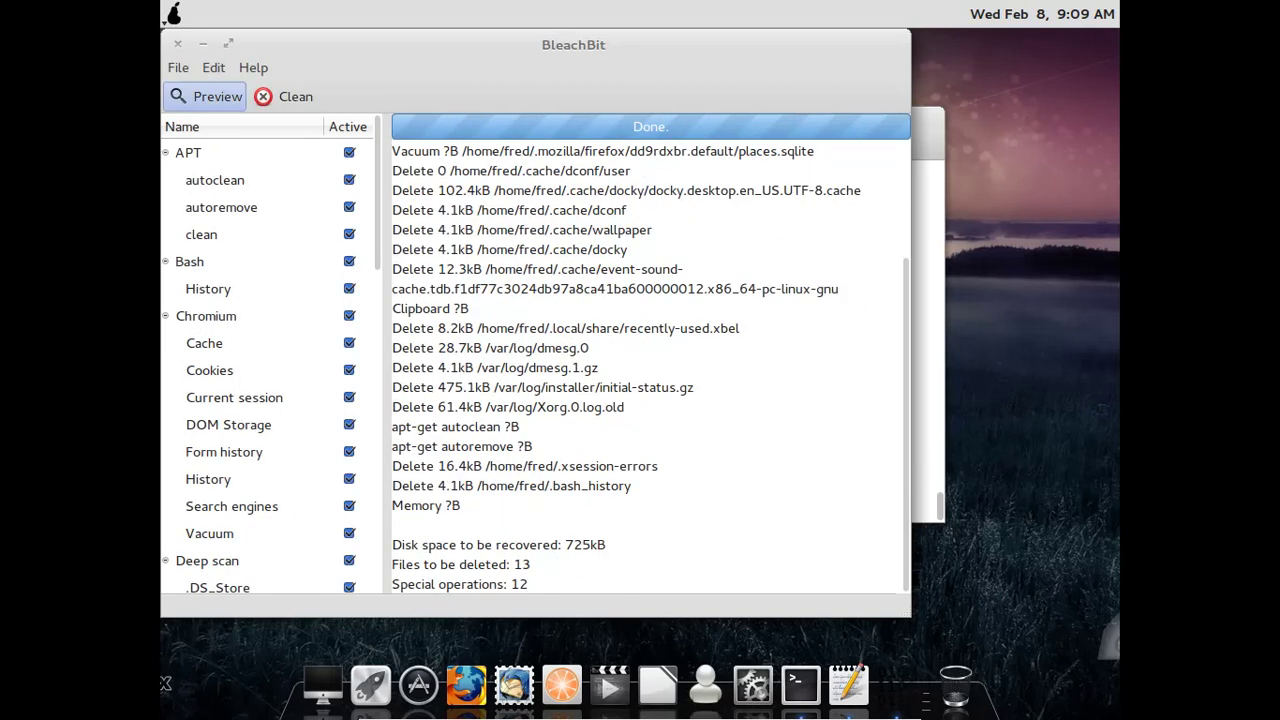
click(177, 43)
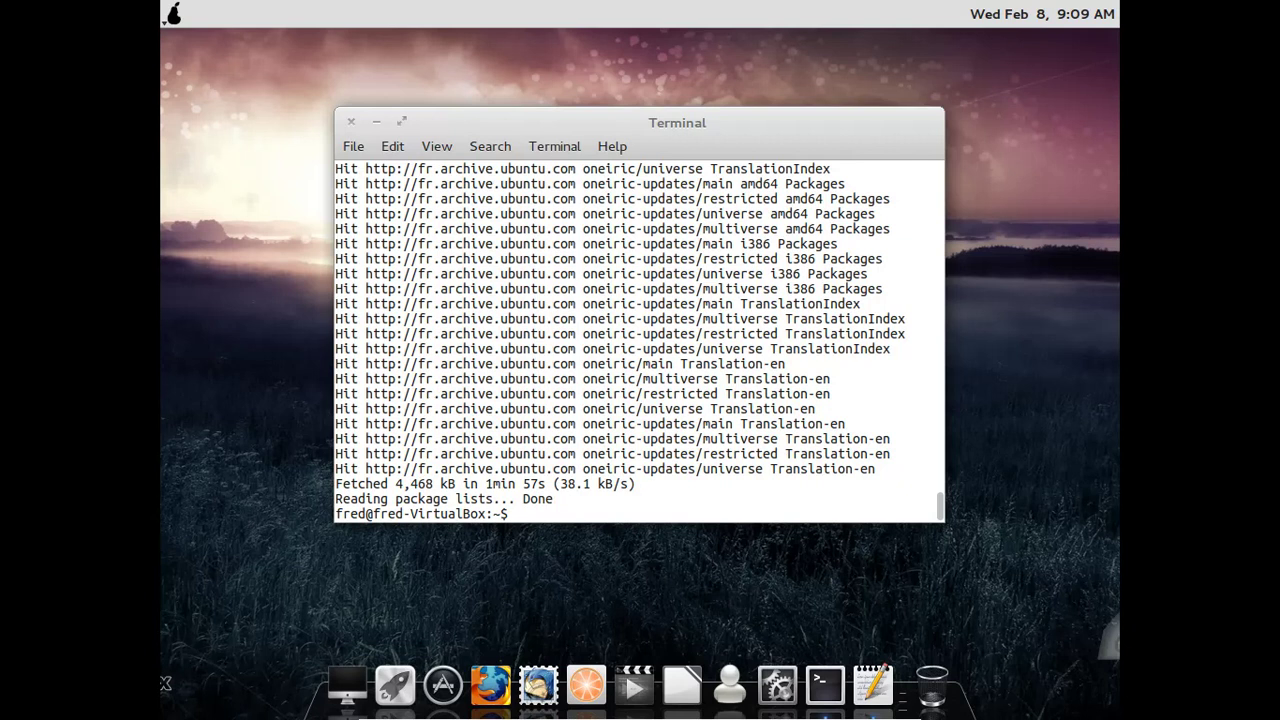
Run "sudo apt-get upgrade" in the terminal and accept the package upgrade.
key(Up)
key(BackSpace)
key(BackSpace)
key(BackSpace)
key(BackSpace)
key(BackSpace)
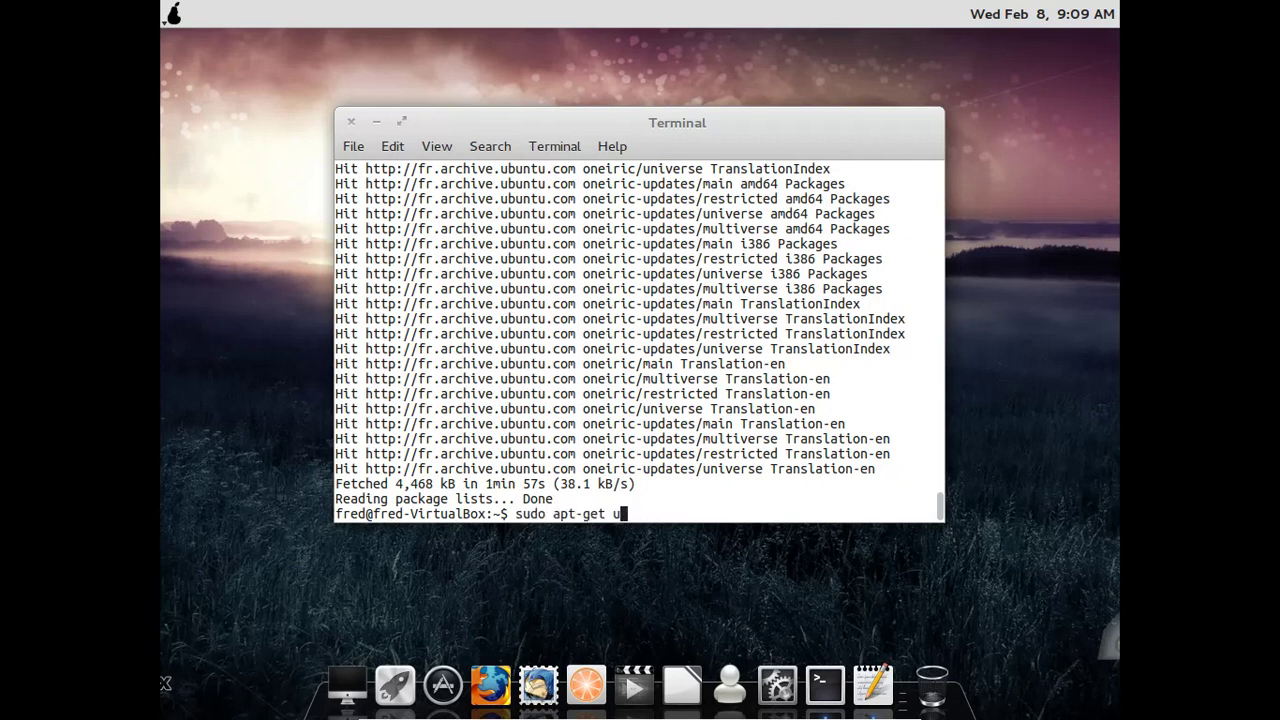
text(pgrade)
key(Return)
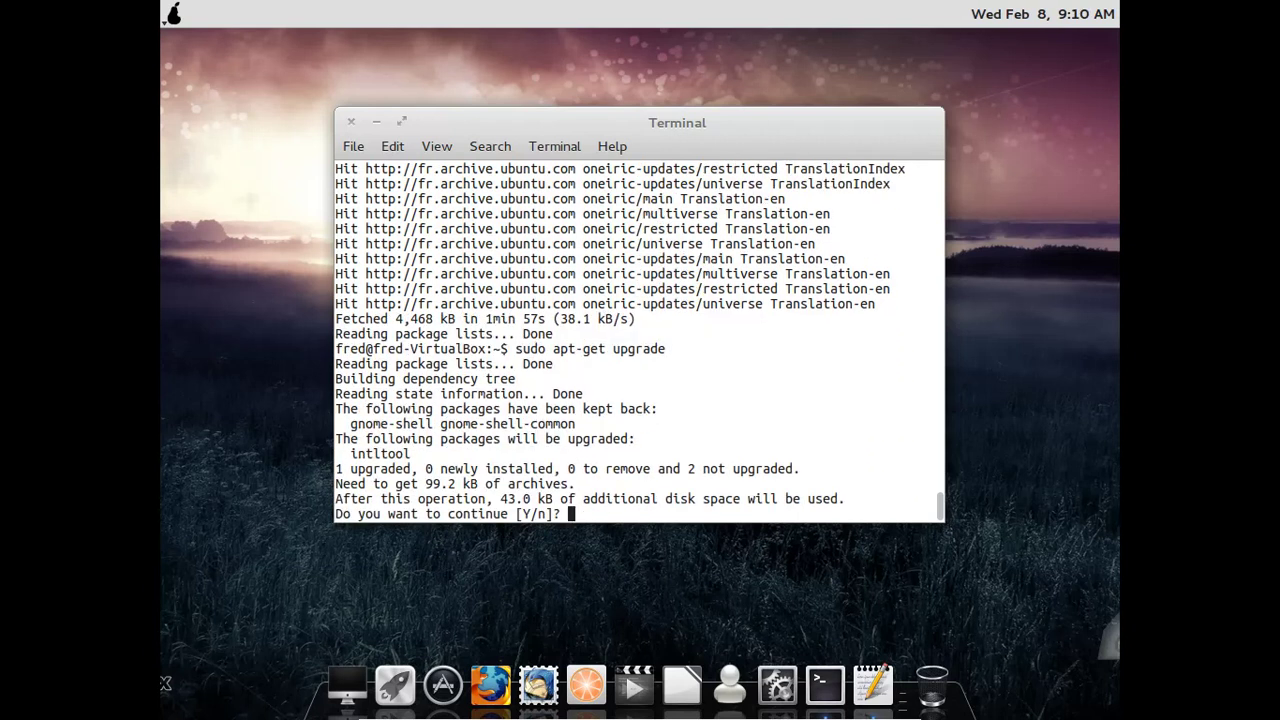
key(Return)
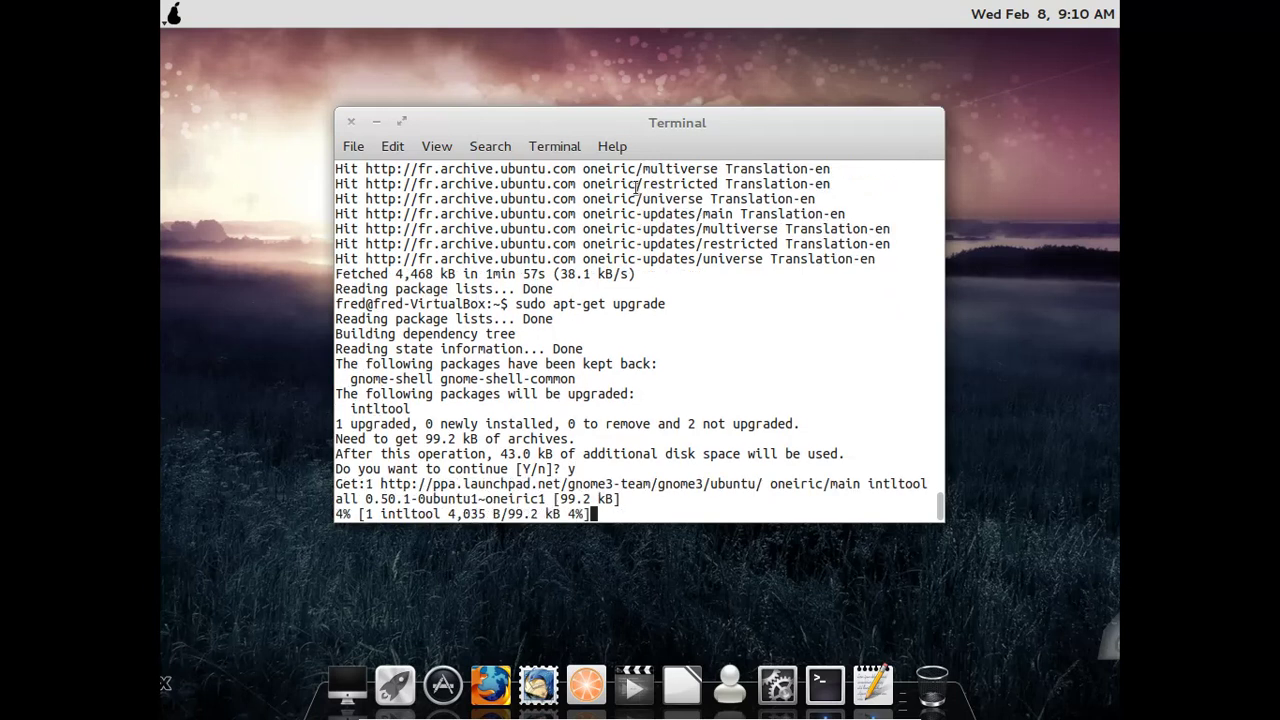
click(172, 14)
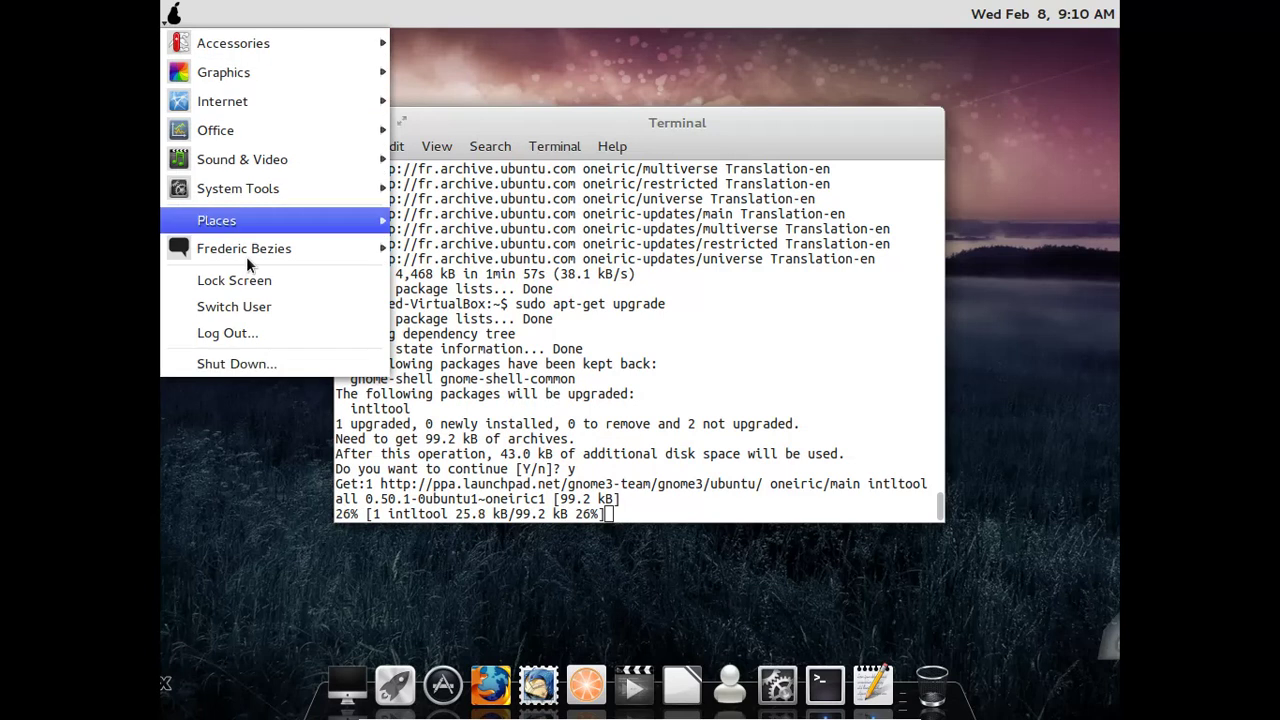
mouse_move(315, 249)
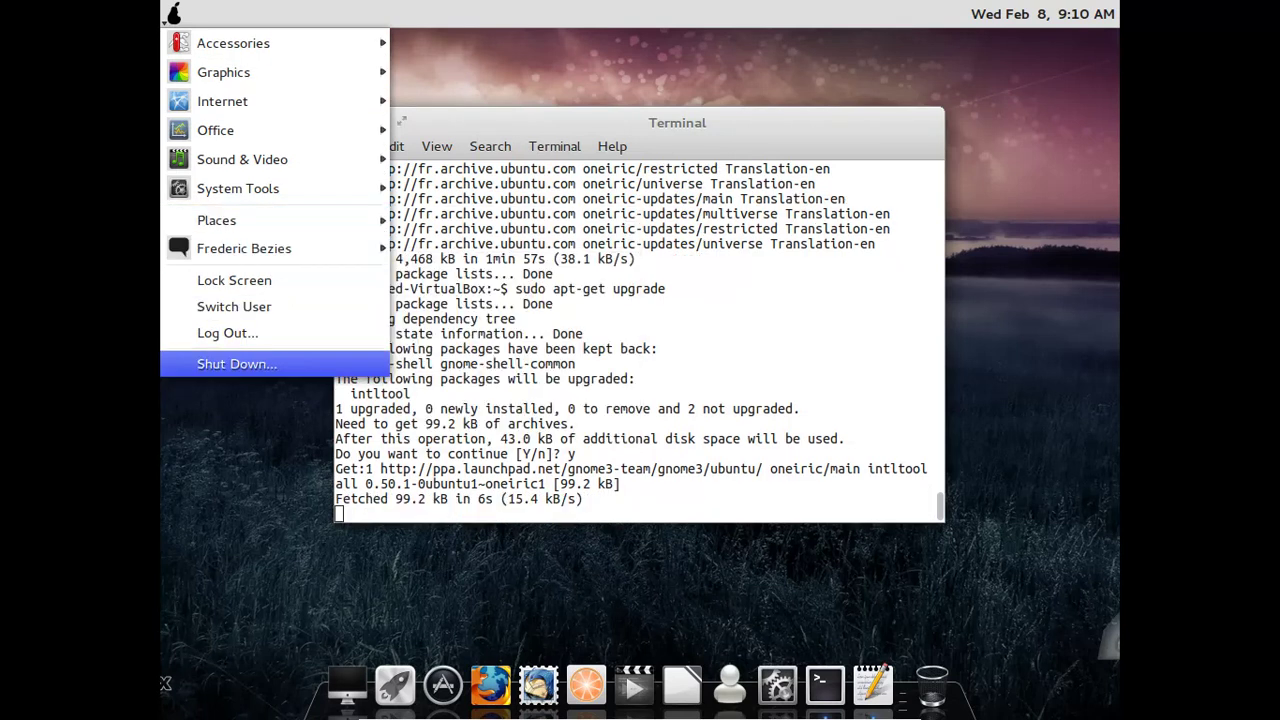
click(703, 270)
Display the contents of /etc/issue.net and /etc/issue with cat in a new terminal tab.
key(ctrl+shift+t)
text(cat /etc/issue.net)
key(Return)
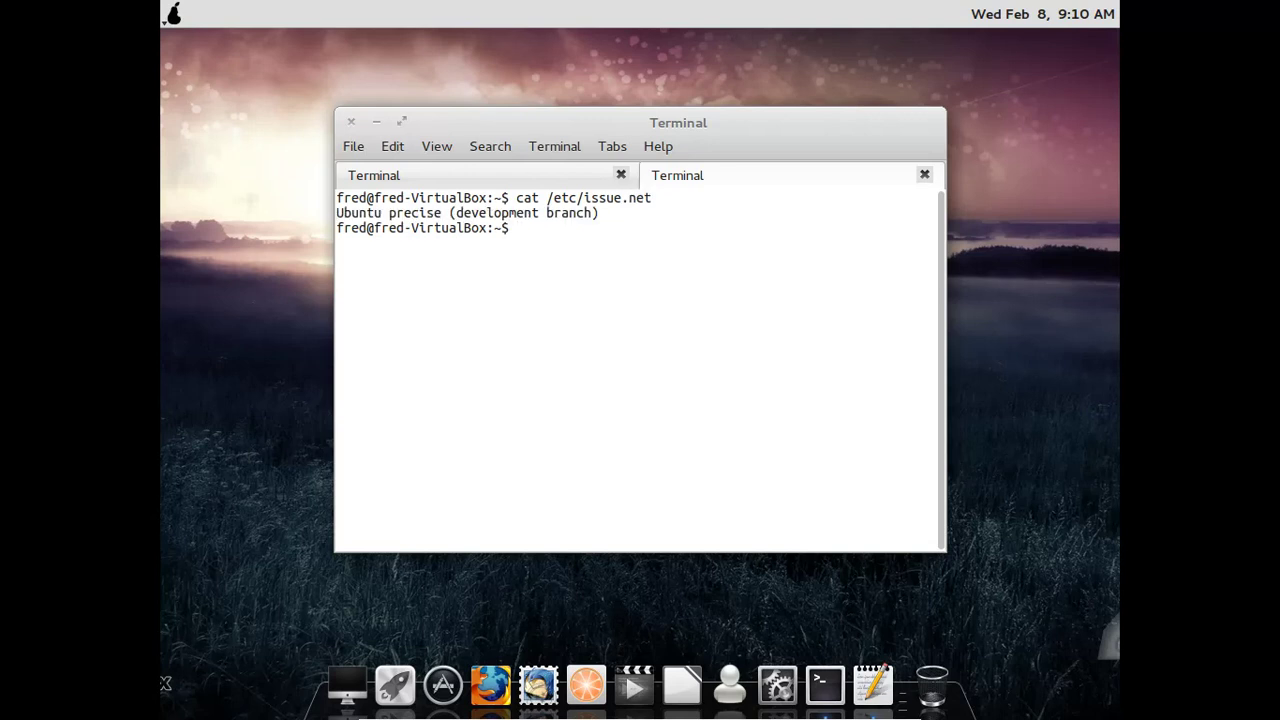
key(Up)
key(BackSpace)
key(BackSpace)
key(Return)
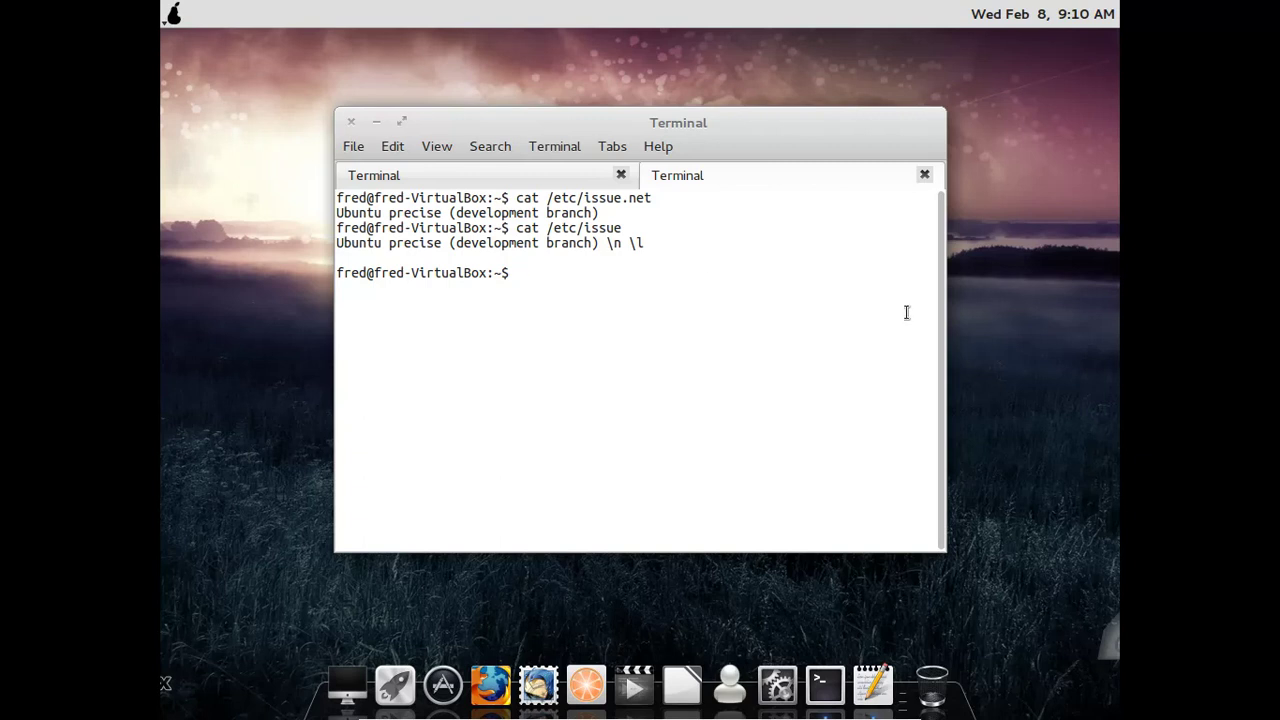
Add a paragraph to the gedit note: "Donc, il demande les dépots d'Oneiric, tout en s'identifiant comme étant une version de développement de Precise Pangolin ?!".
click(872, 684)
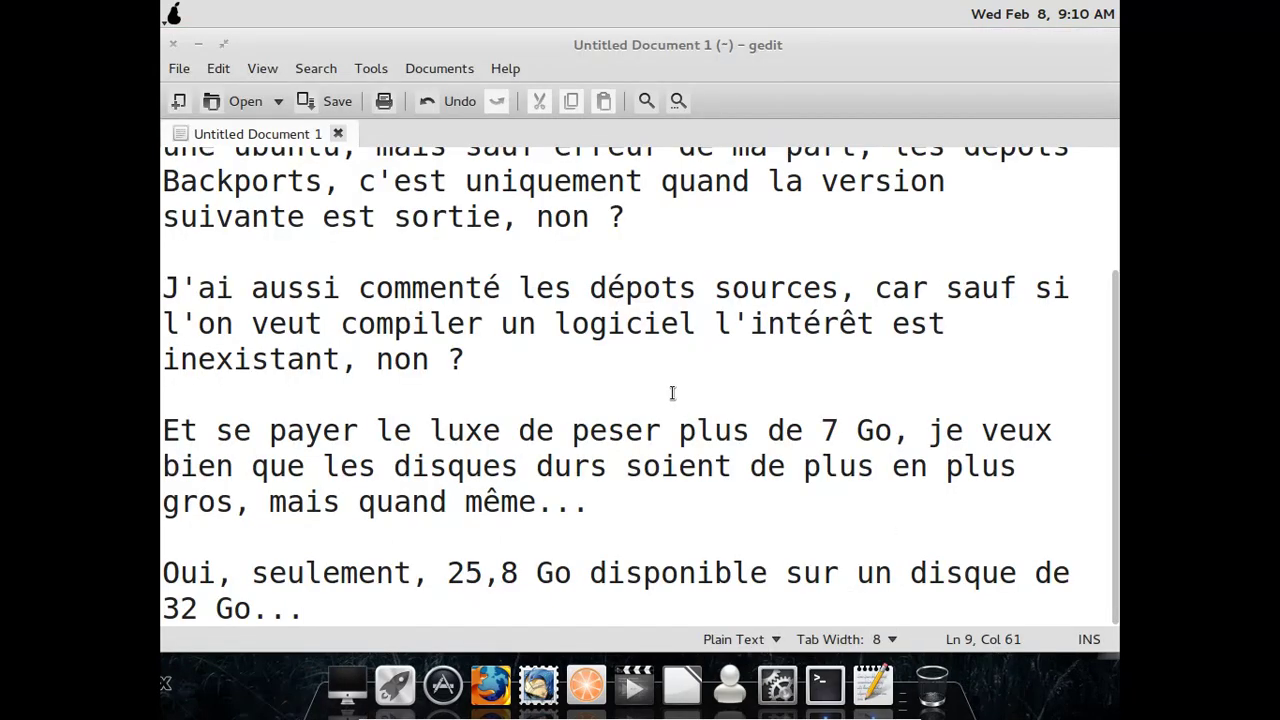
key(Return)
key(Return)
text(Donc)
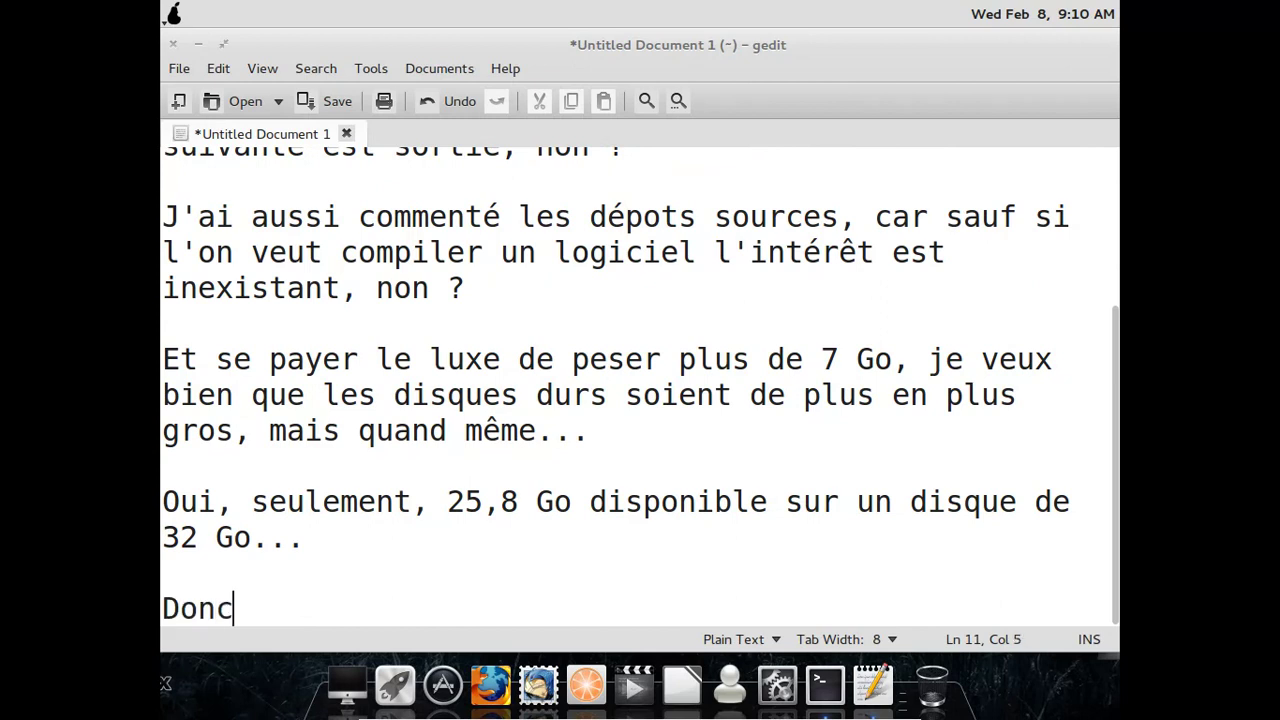
text(, il demande le d)
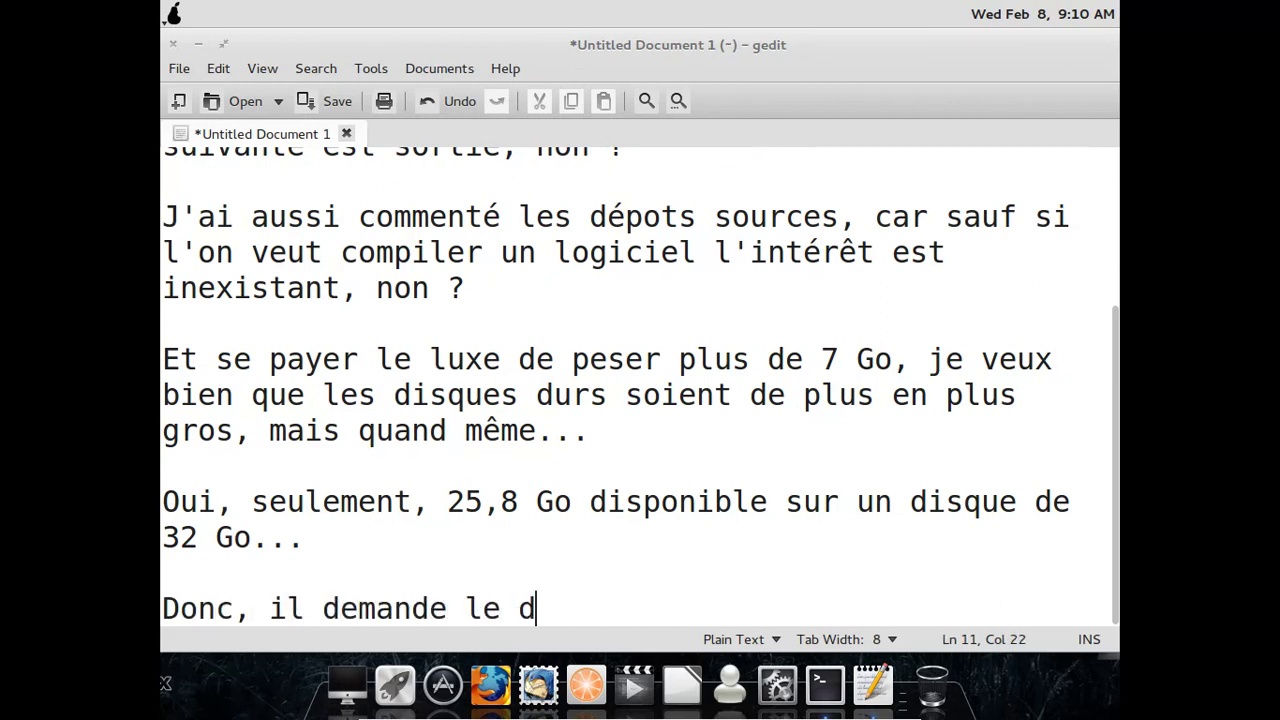
key(BackSpace)
text(s dépots d)
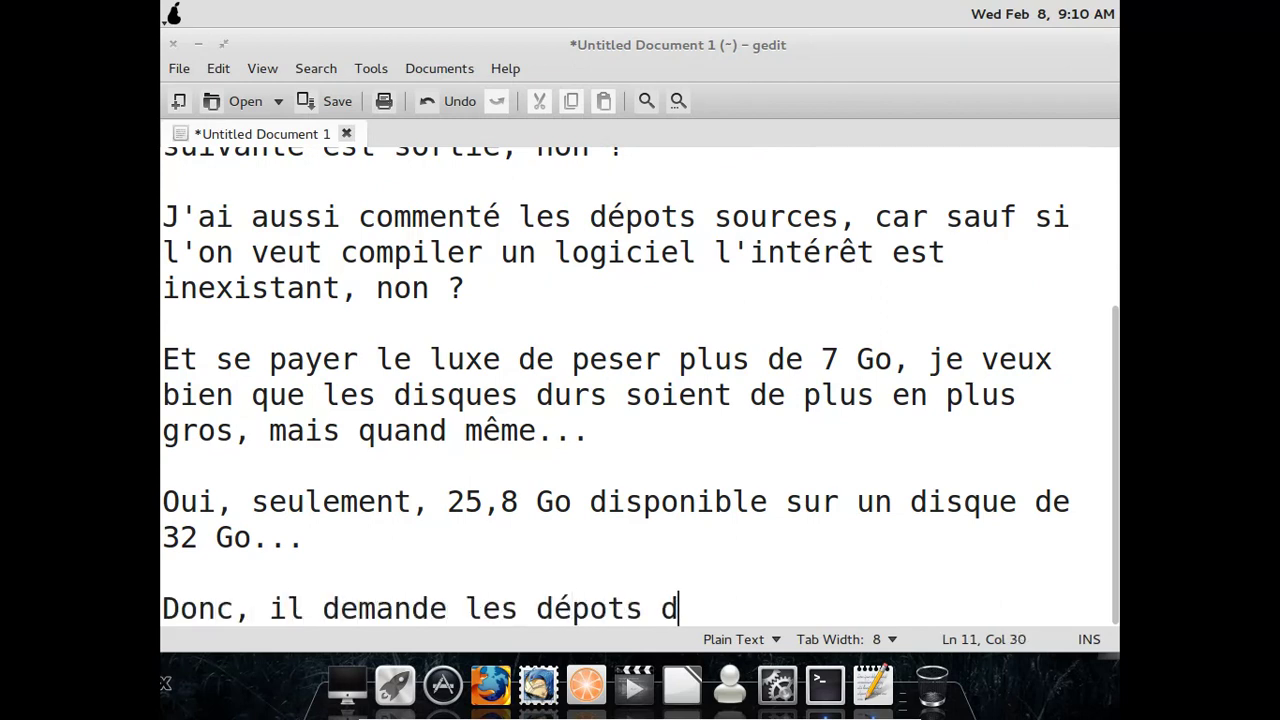
text('Oneiri)
key(BackSpace)
key(BackSpace)
text(iric, tout en s'ide)
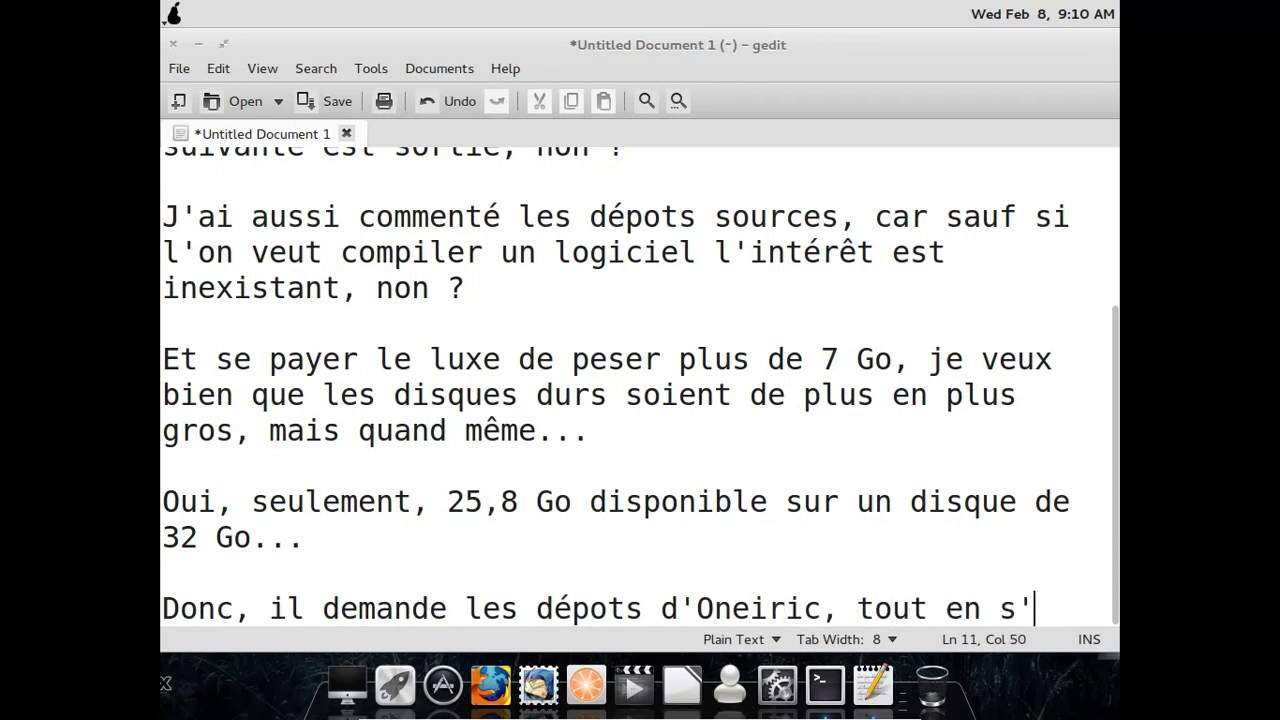
text(ntifia)
key(BackSpace)
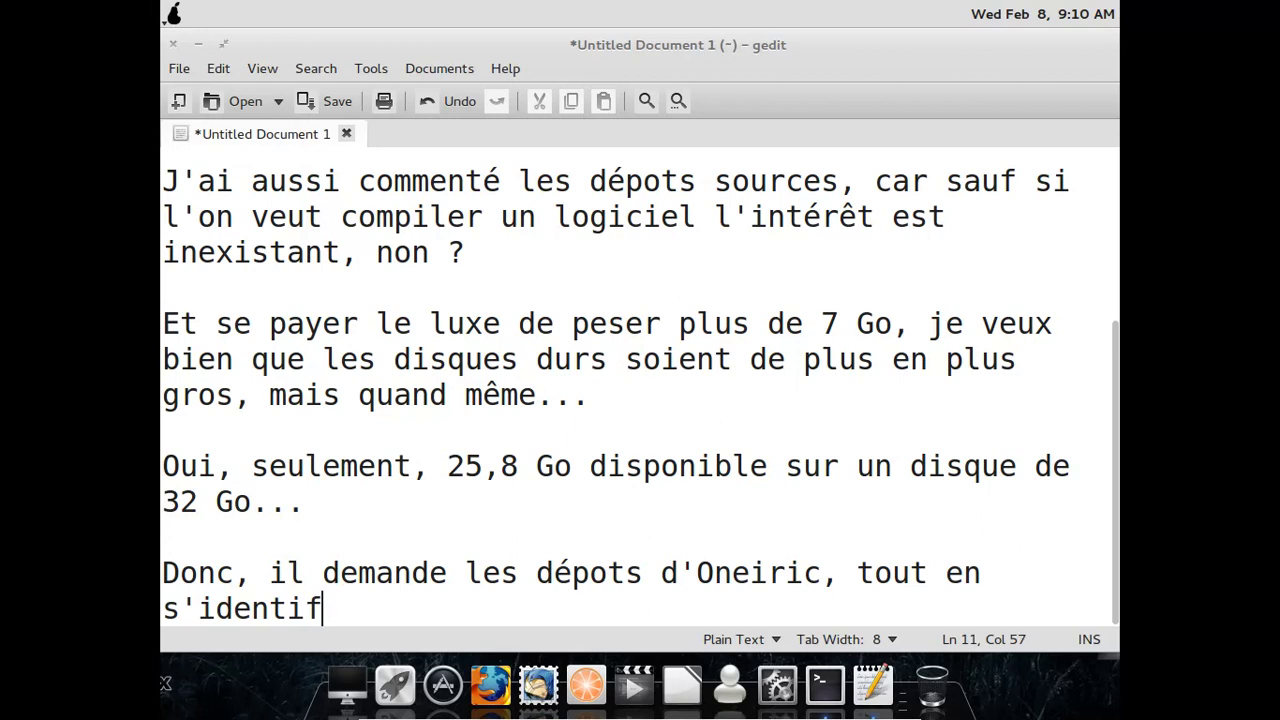
text(iant comme étant u)
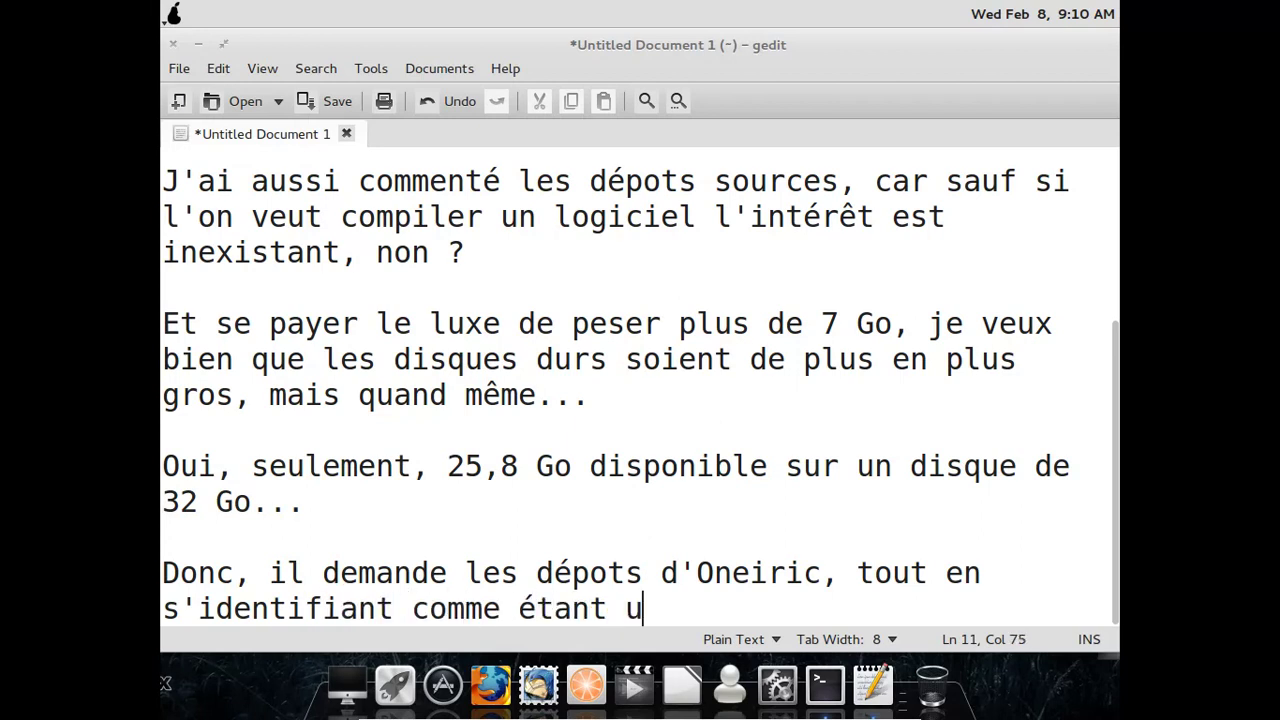
text(ne version de dévelo)
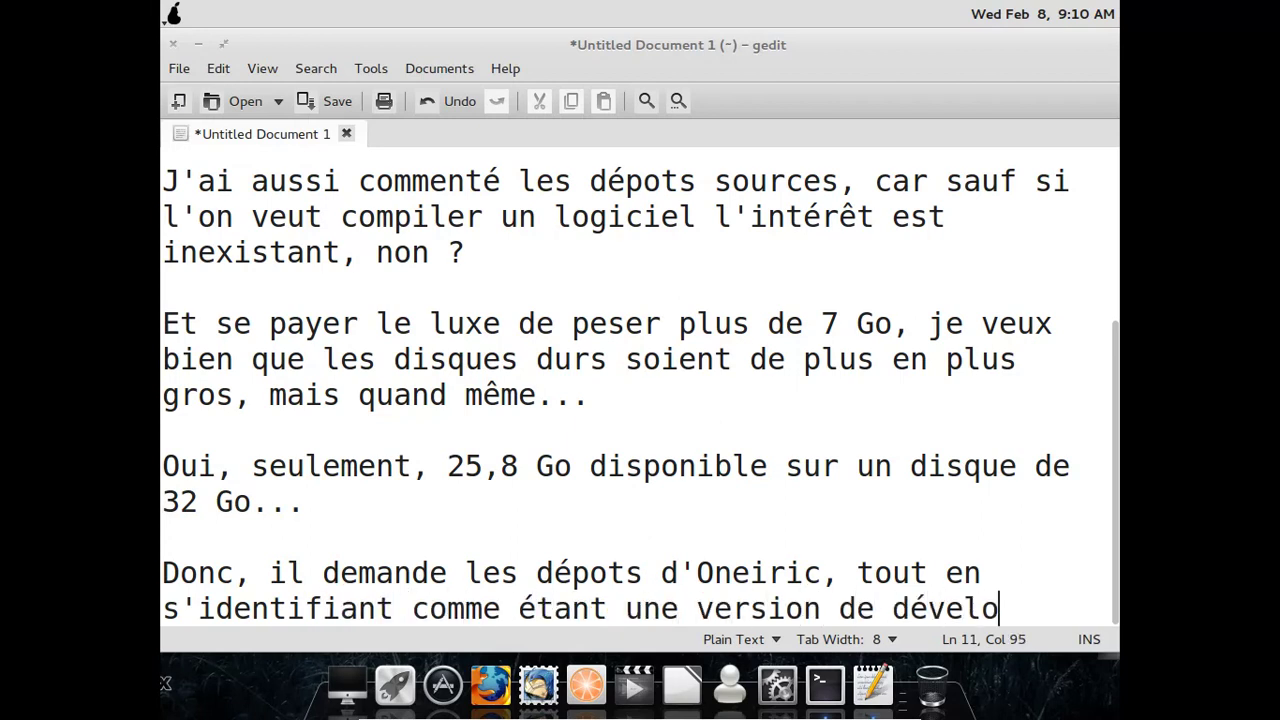
text(ppement de )
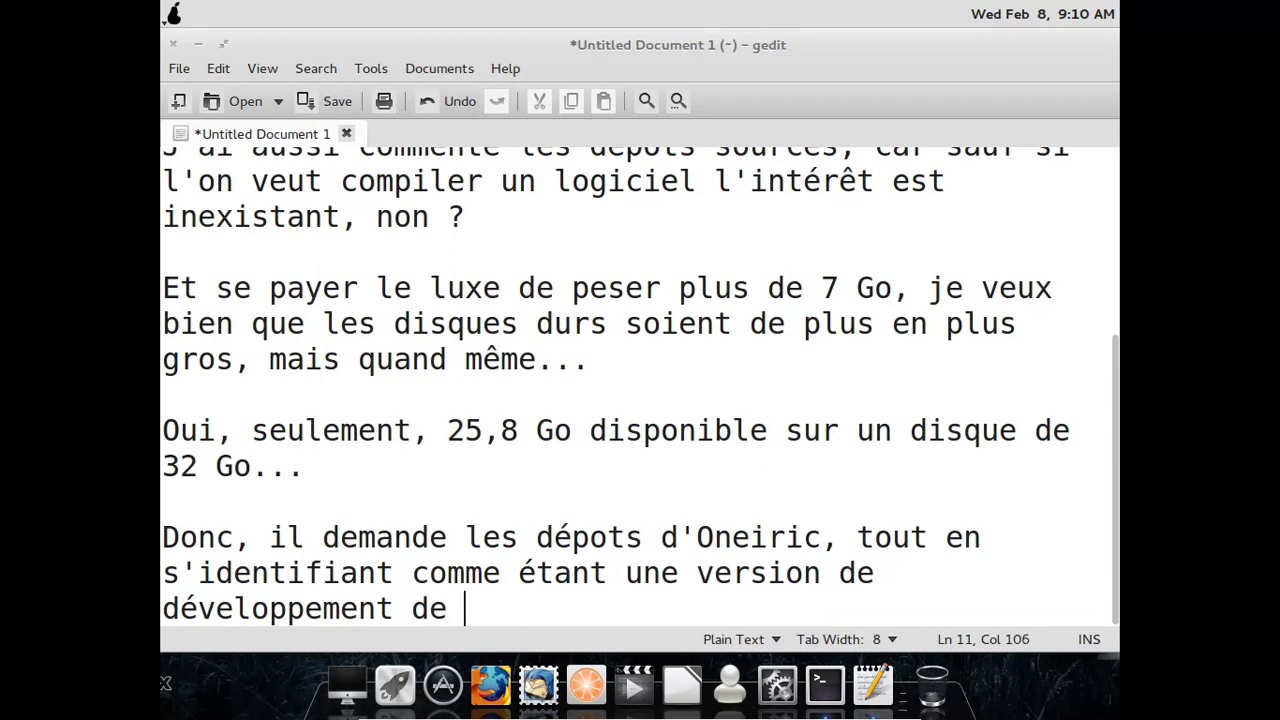
text(Precis)
key(BackSpace)
text(cise Pangl)
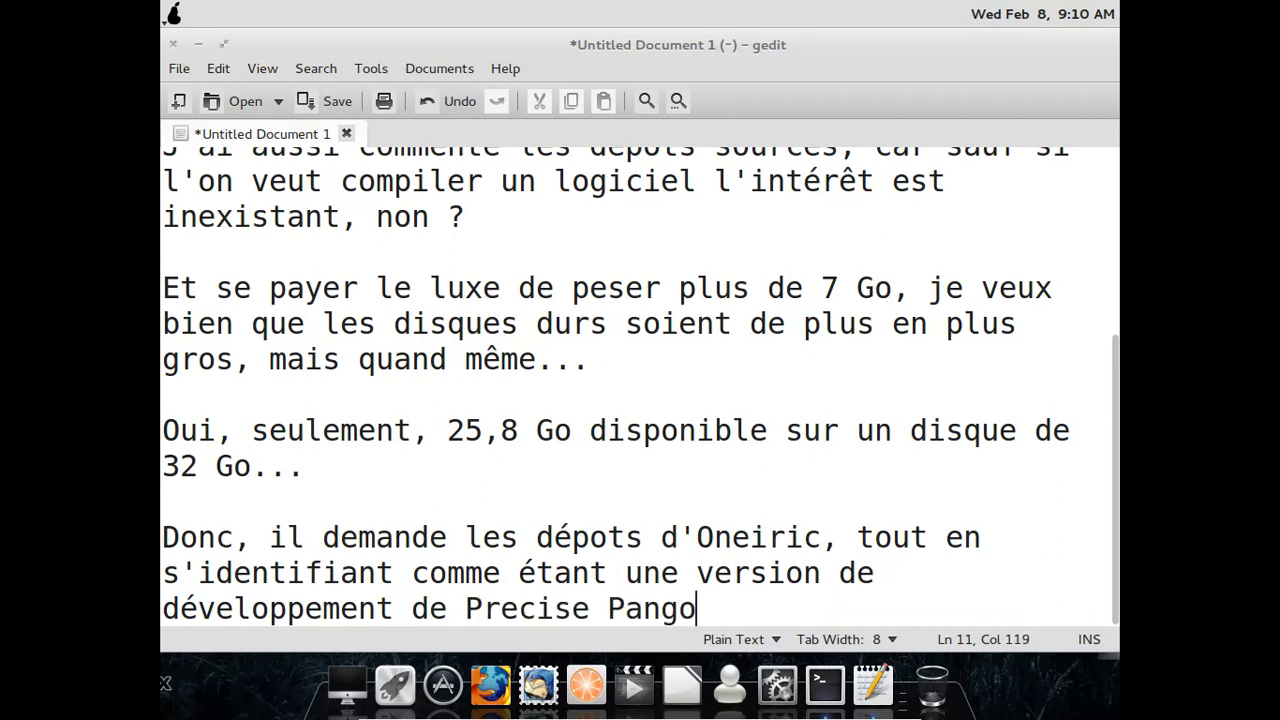
text(lon)
key(BackSpace)
key(BackSpace)
text(in ?!)
Add the closing paragraph "Euh, je comprends pas, là !" to the note and save the file.
key(Return)
key(Return)
text(Eu)
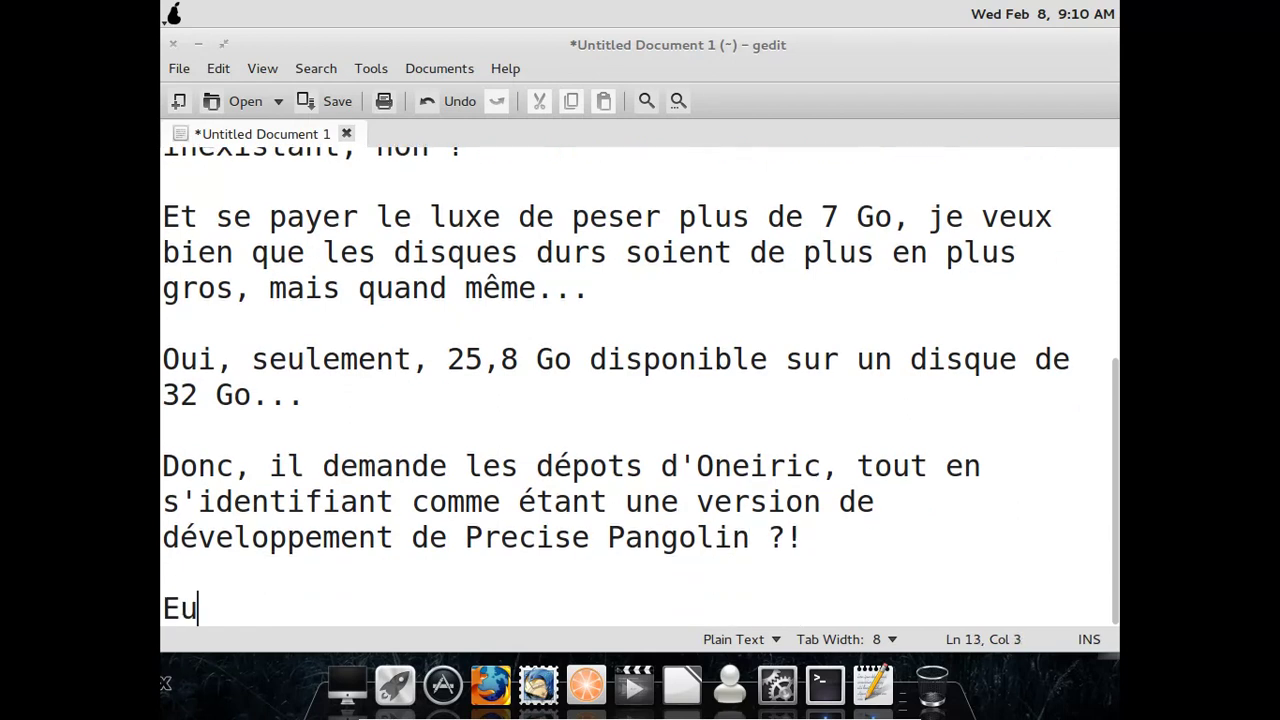
text(h, je comprend)
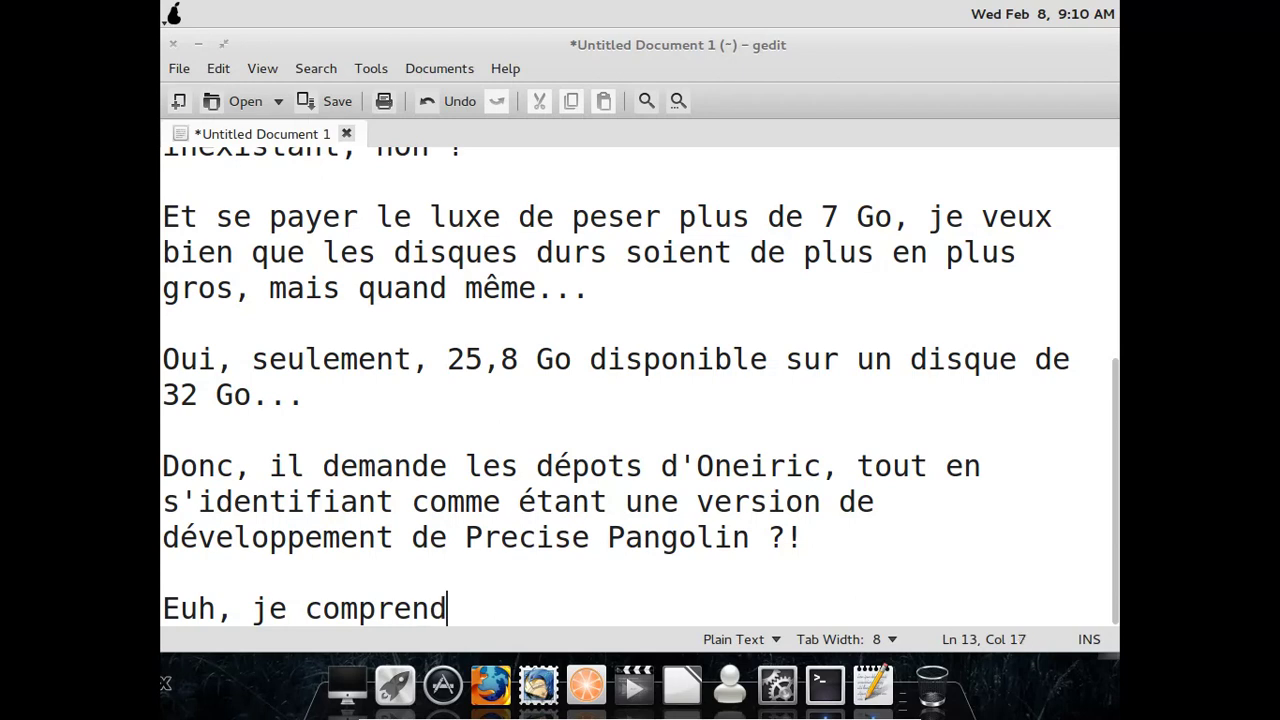
text(s pas, là !)
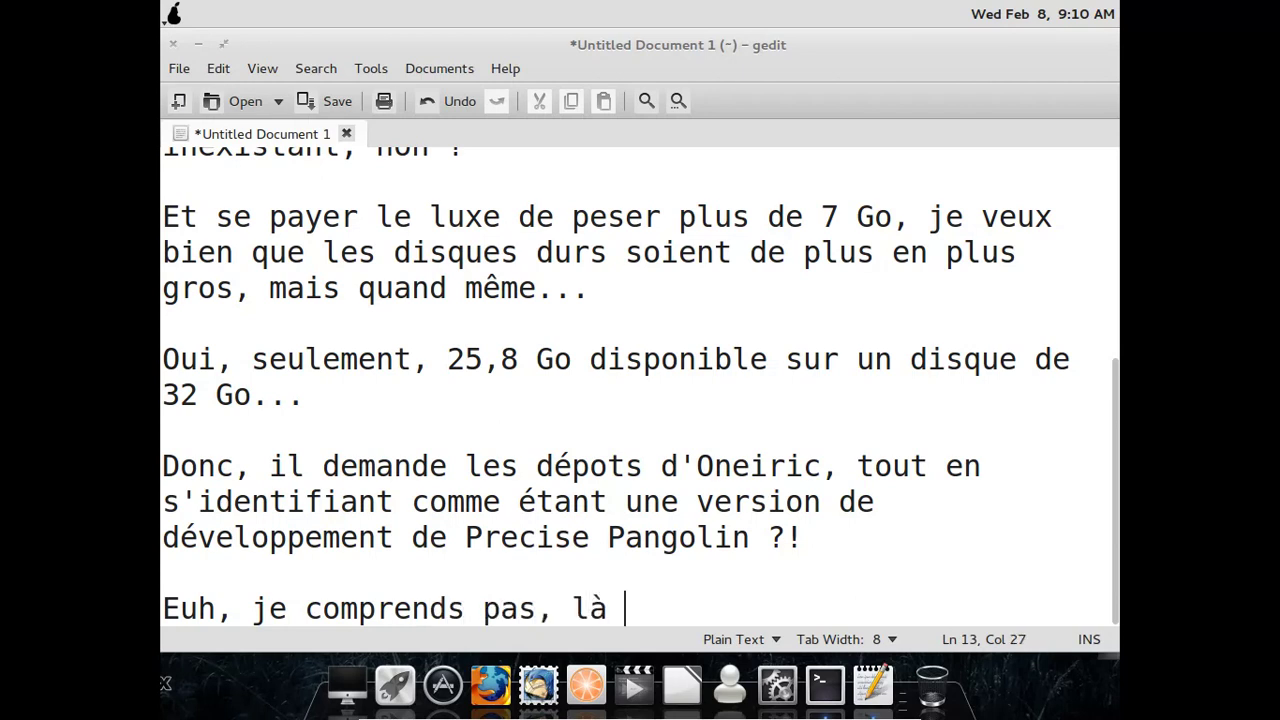
key(ctrl+s)
Switch to the terminal and close its second tab, followed by the whole terminal window.
key(alt+Tab)
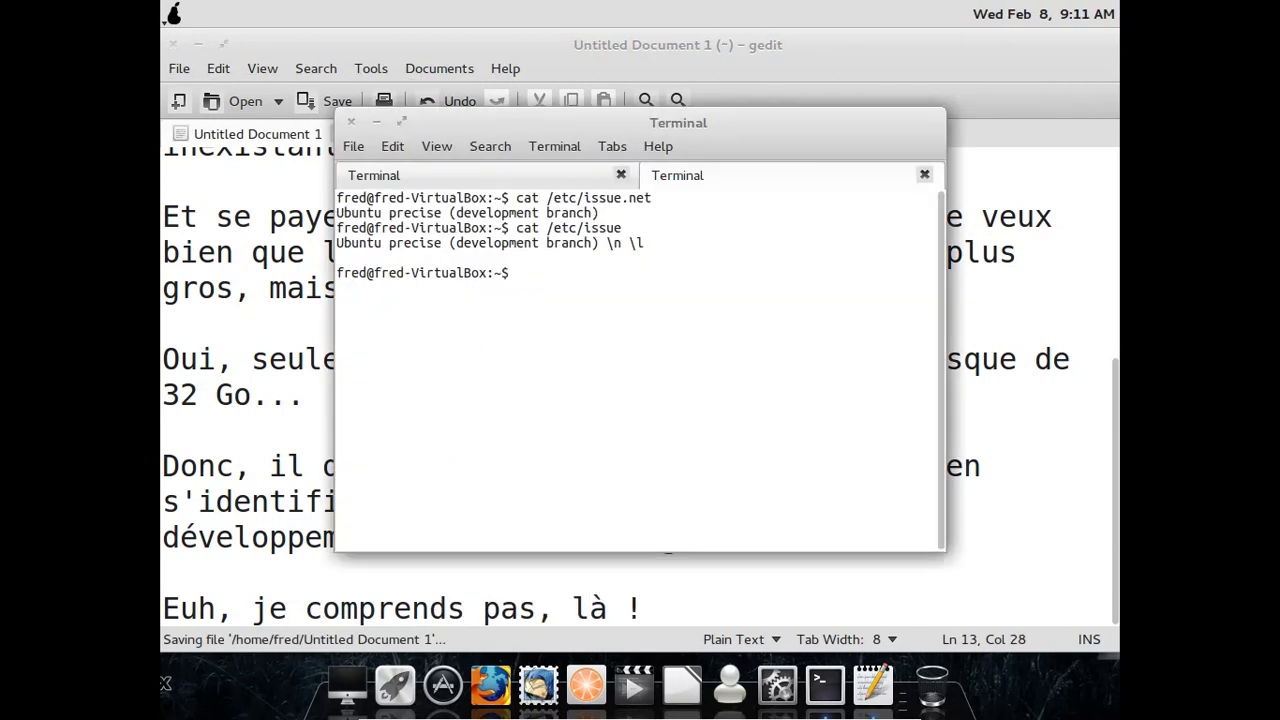
click(924, 175)
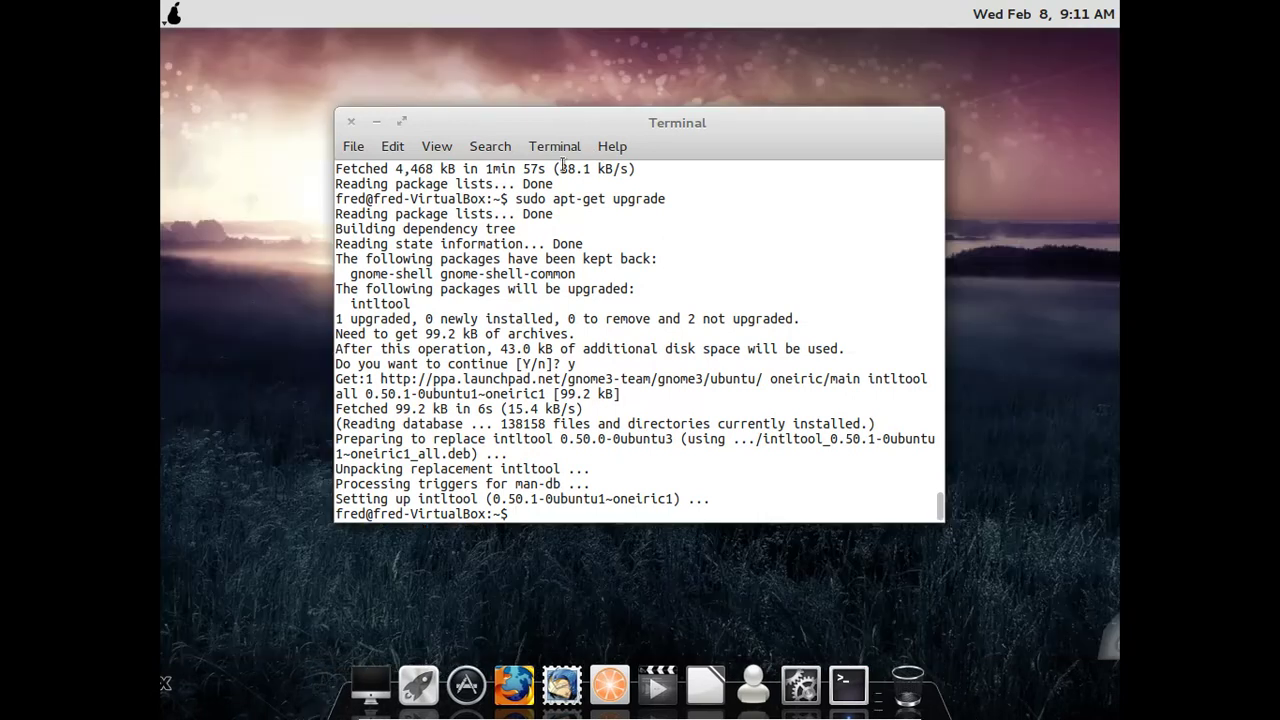
click(351, 121)
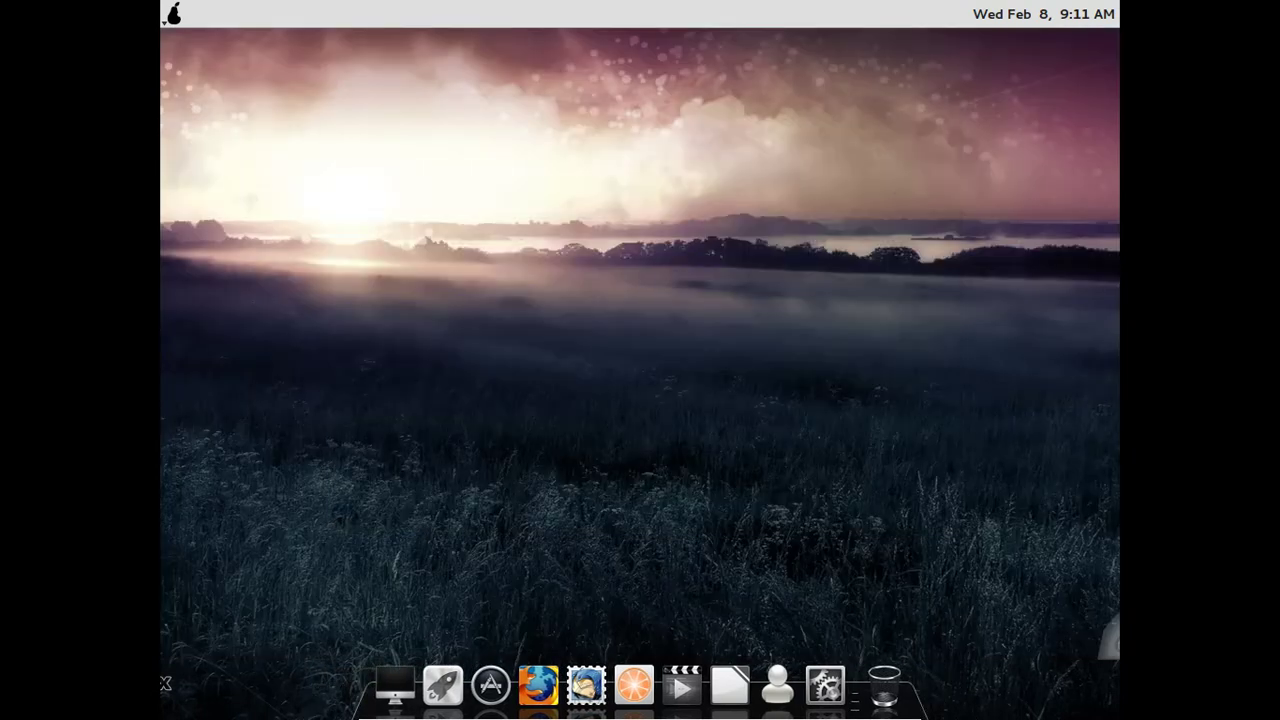
Open Additional Drivers from System Settings to search for available drivers, and close the System Settings window.
click(172, 13)
mouse_move(213, 228)
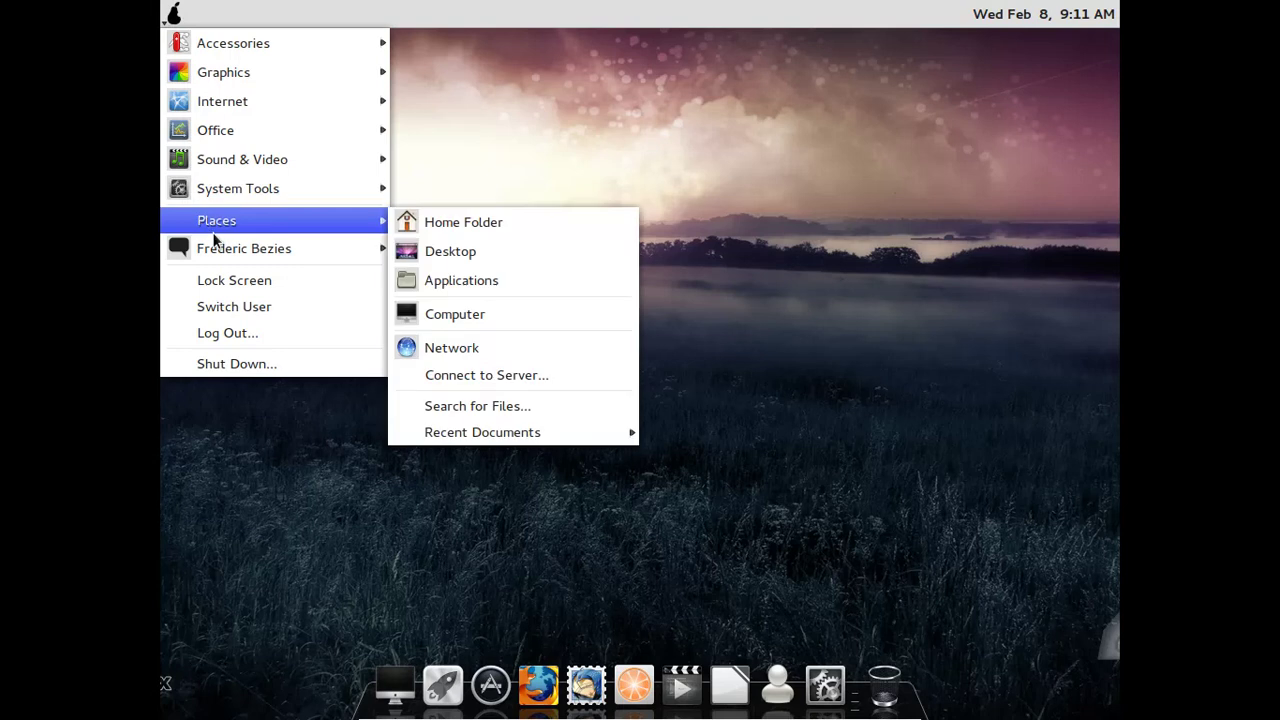
mouse_move(235, 188)
click(830, 662)
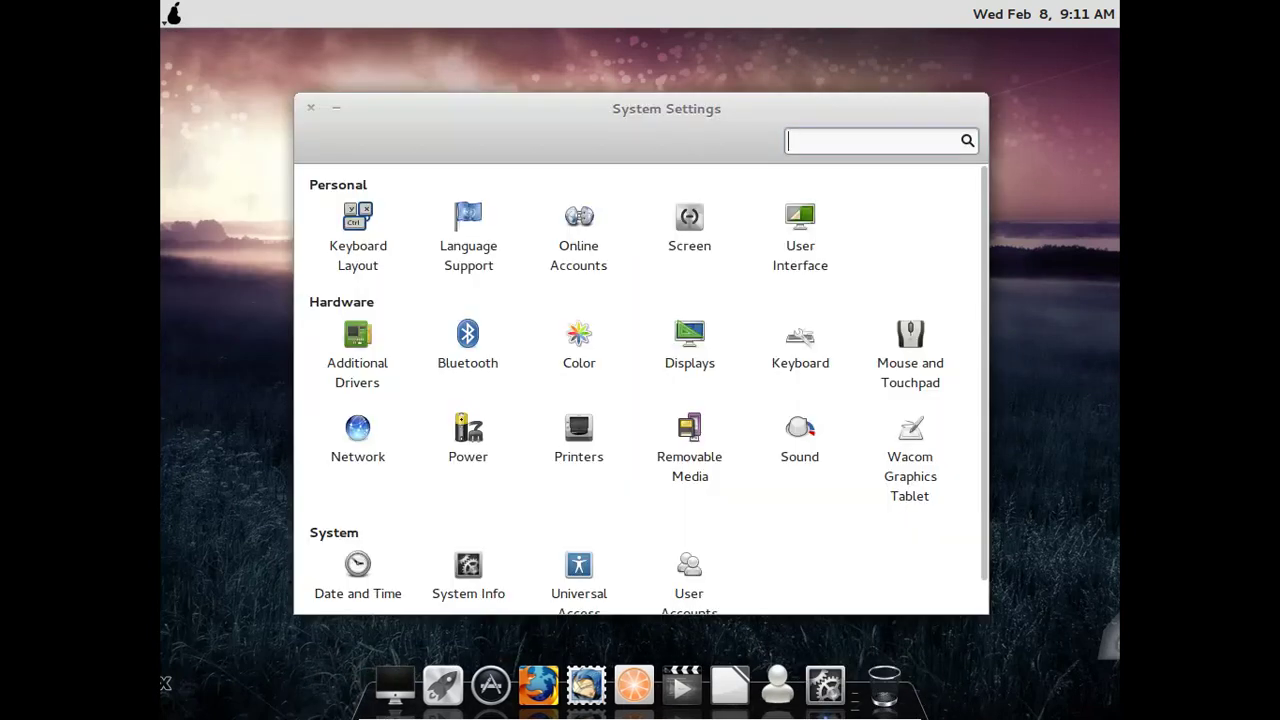
click(357, 350)
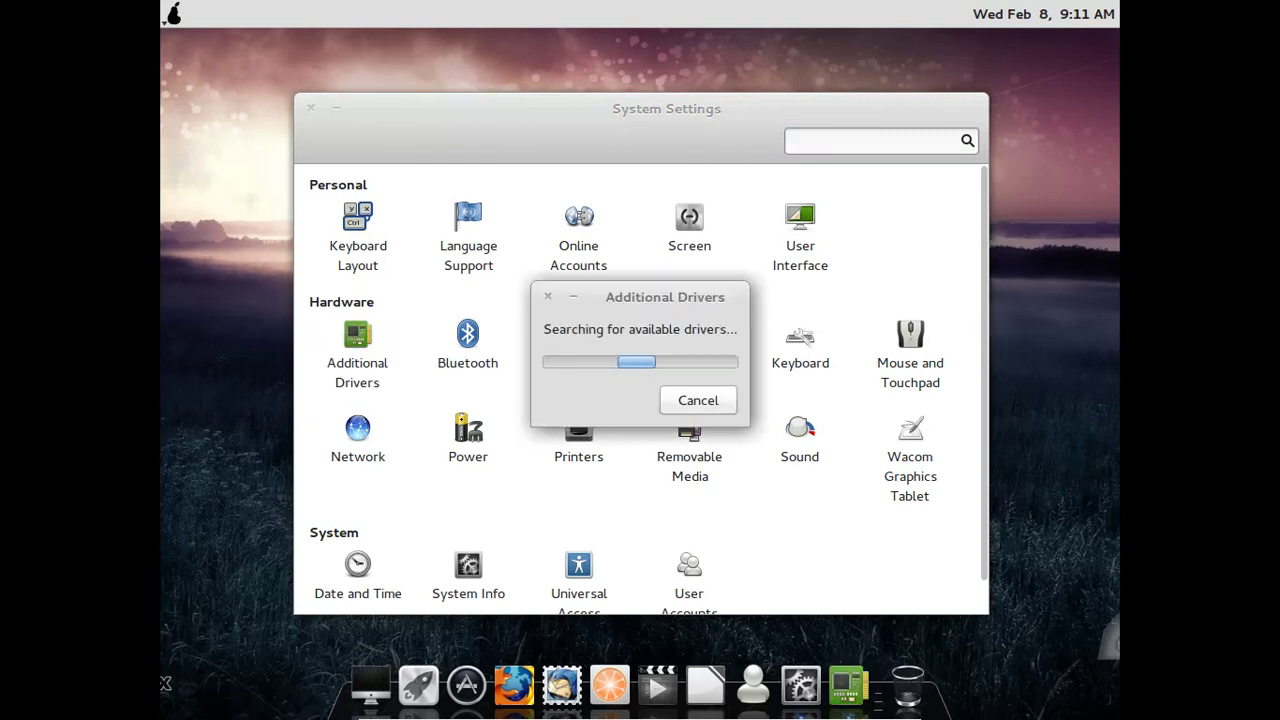
click(312, 108)
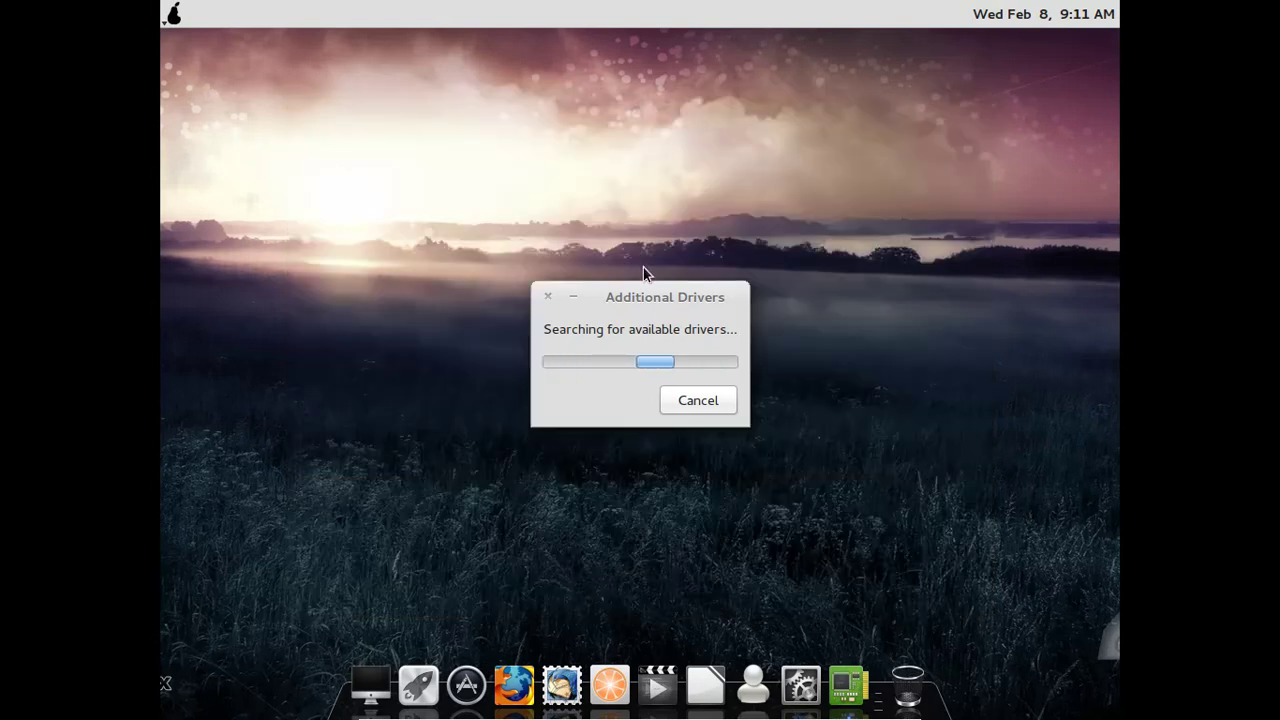
drag(647, 291, 648, 188)
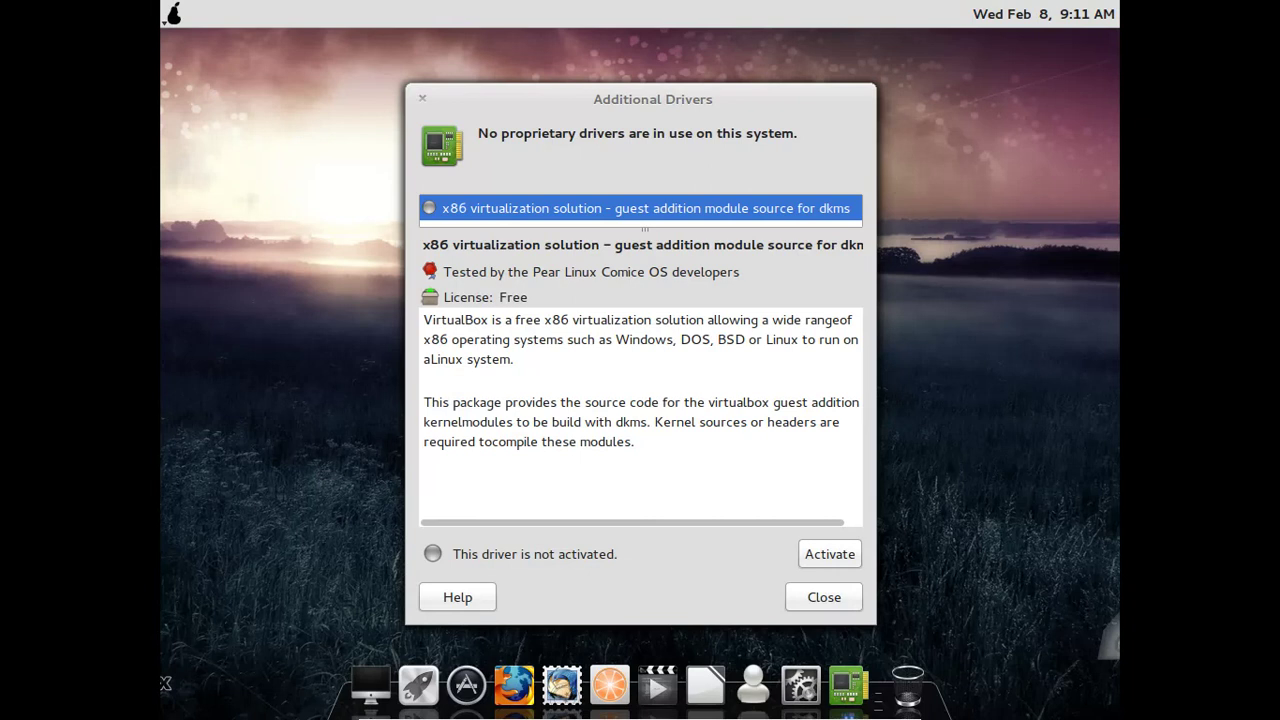
Try to activate the x86 virtualization guest addition driver, entering the account password to authorize the installation.
click(852, 565)
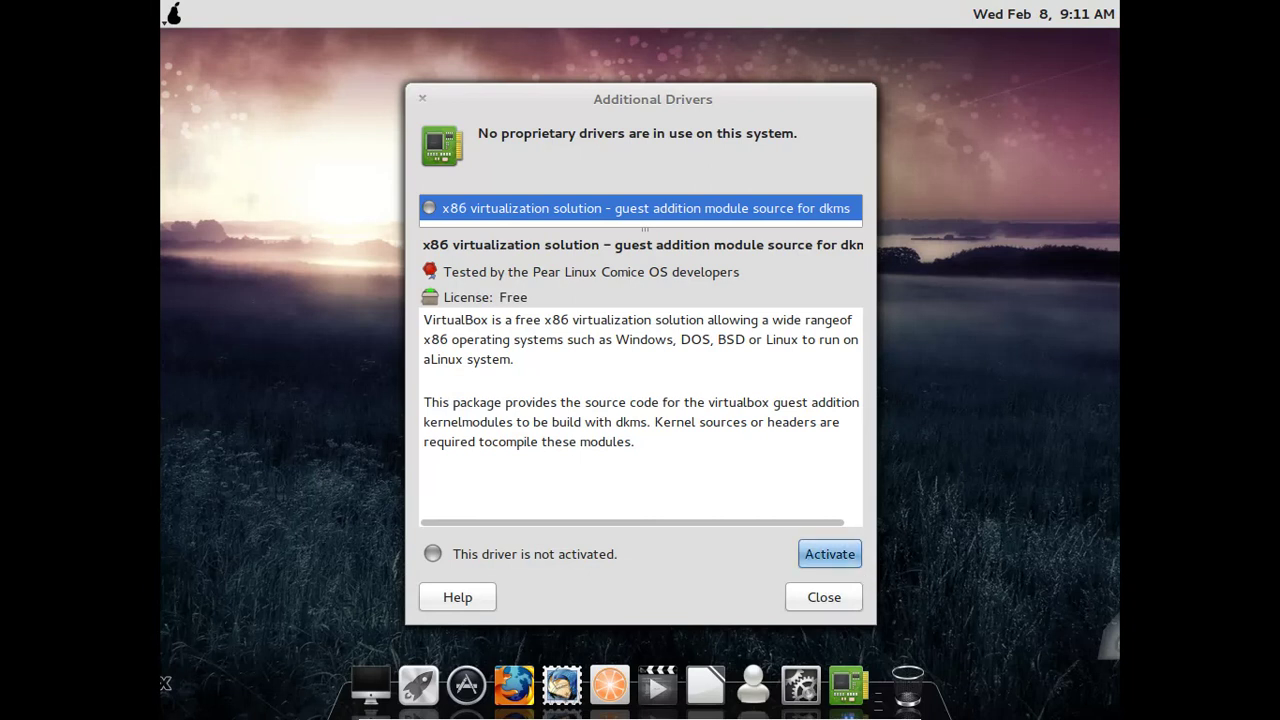
text(****)
key(Return)
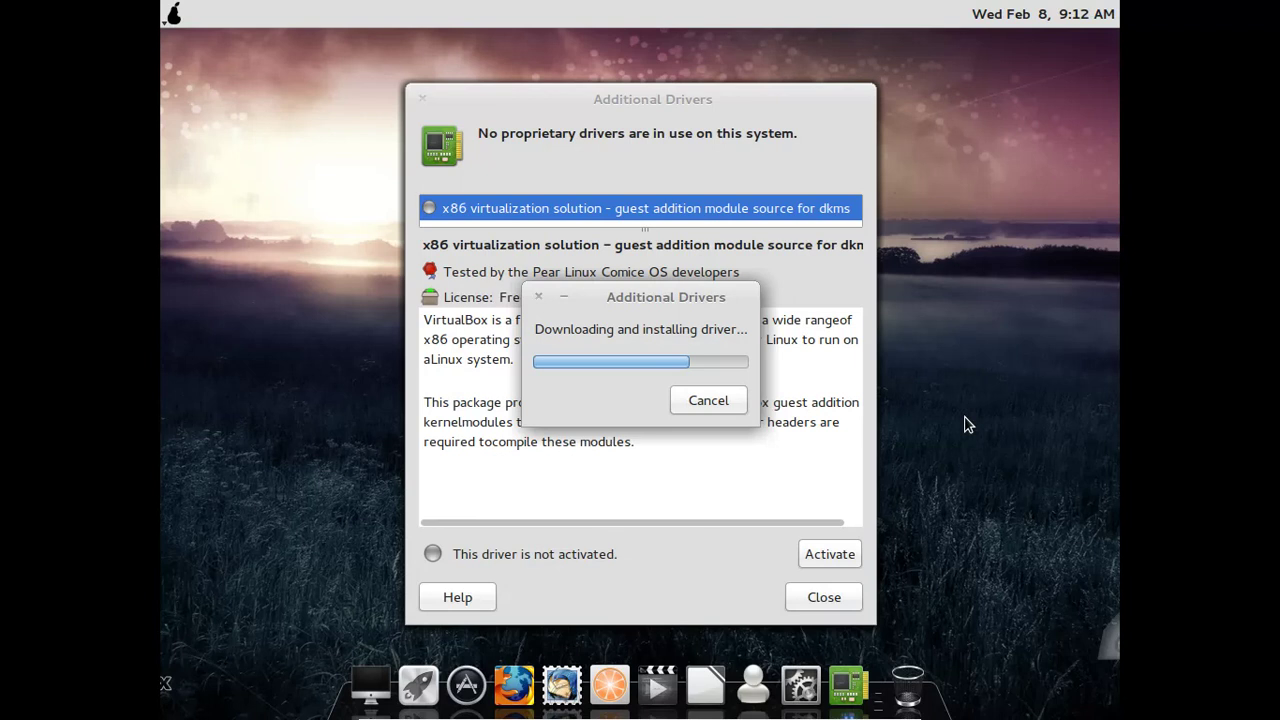
Reopen System Settings from the dock and launch Language Support while the driver installs.
click(173, 14)
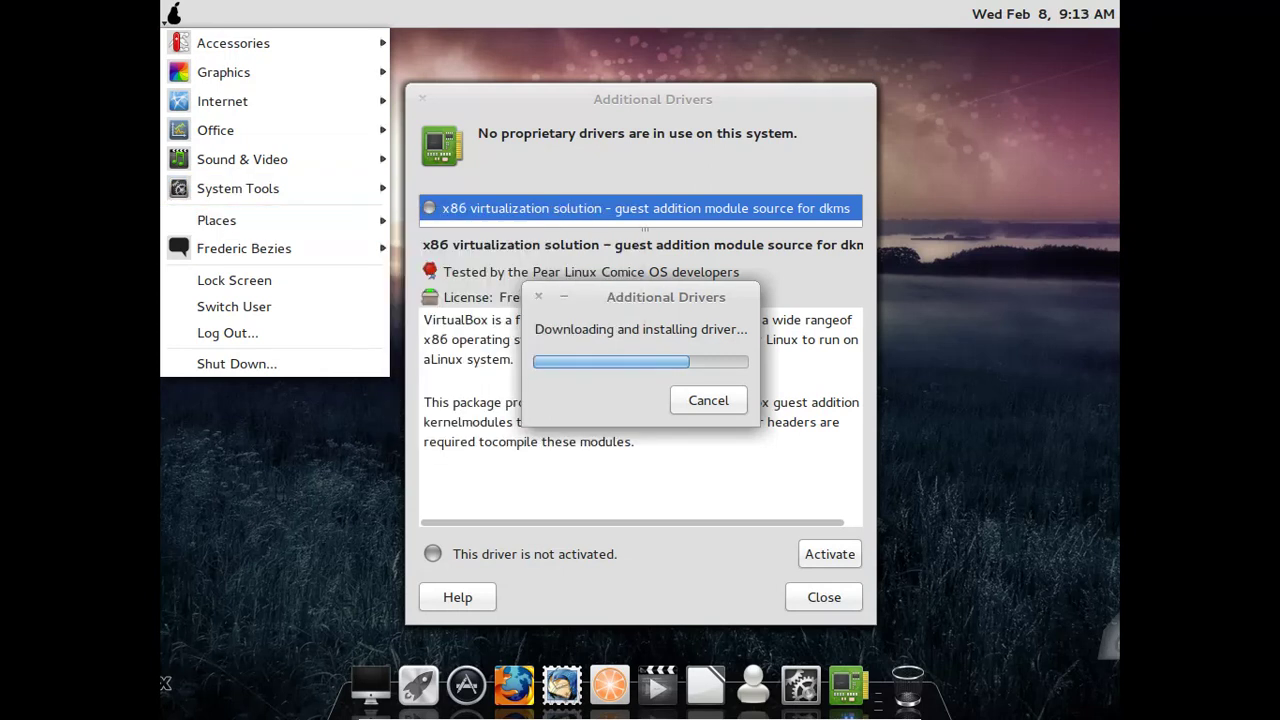
key(Escape)
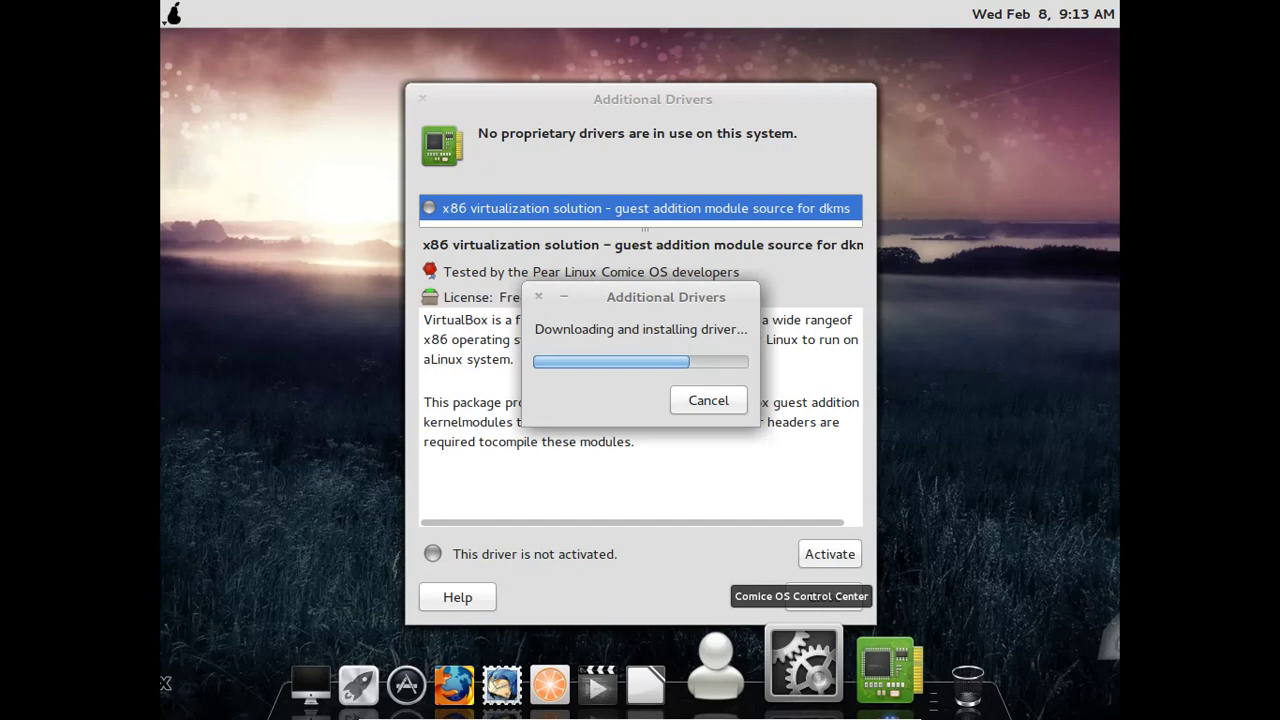
click(803, 665)
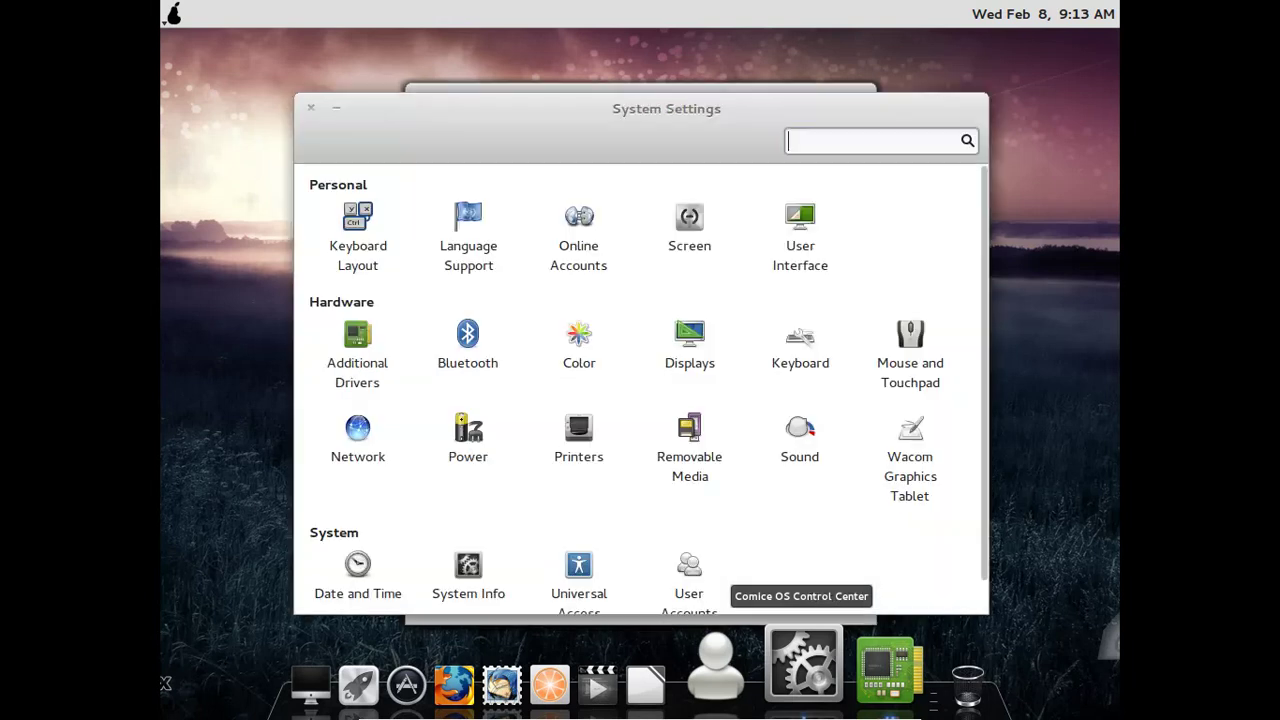
click(468, 235)
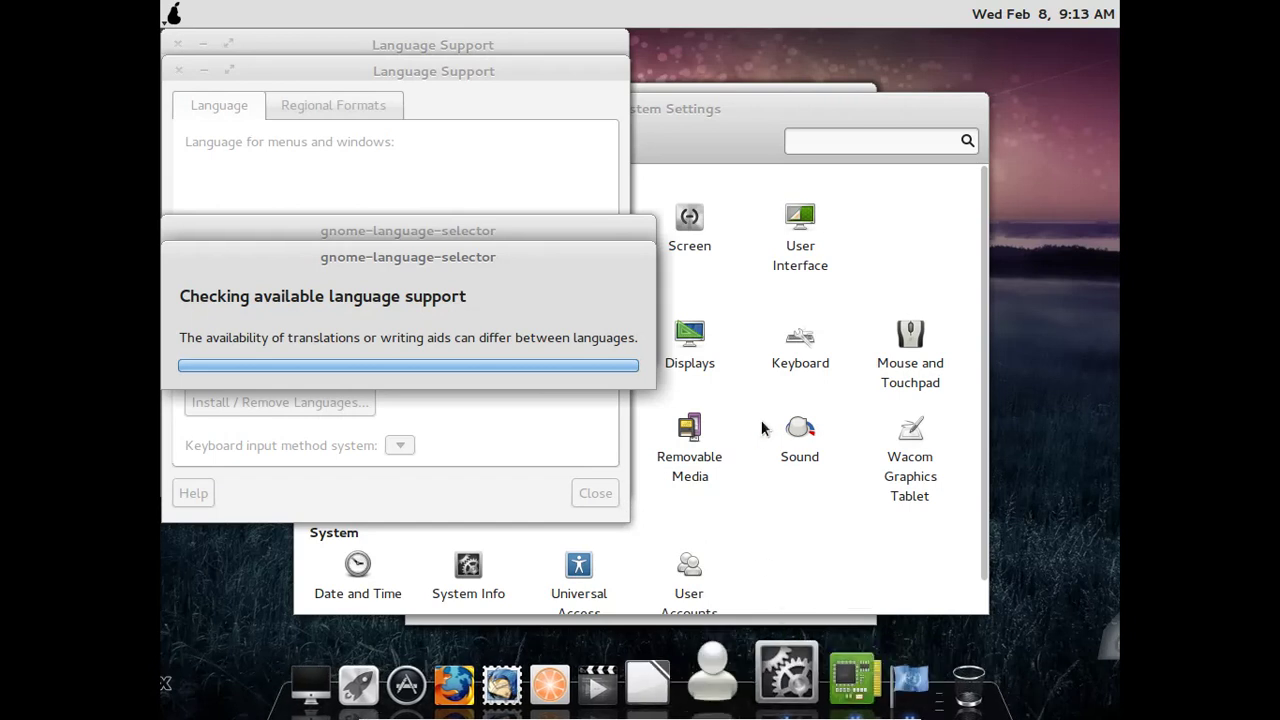
Check the progress of the driver installation and return to the Language Support window.
key(alt+Tab)
key(alt+Tab)
key(alt+Tab)
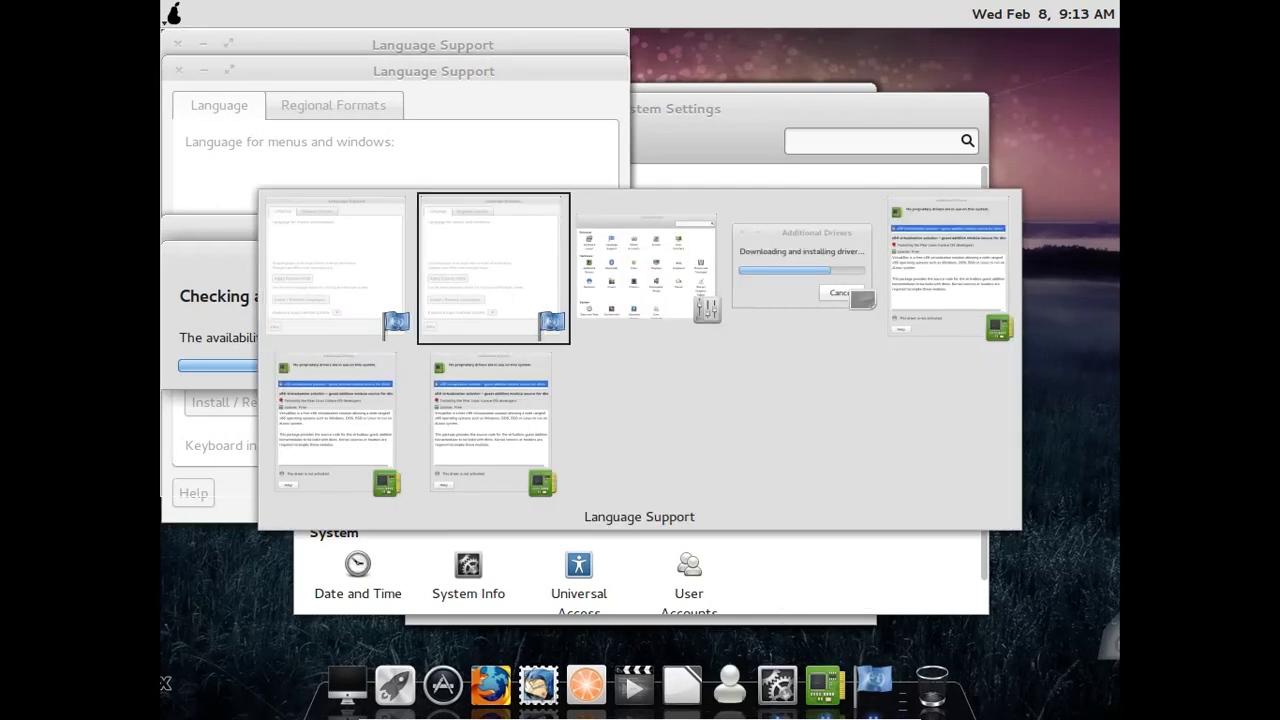
key(alt+Tab)
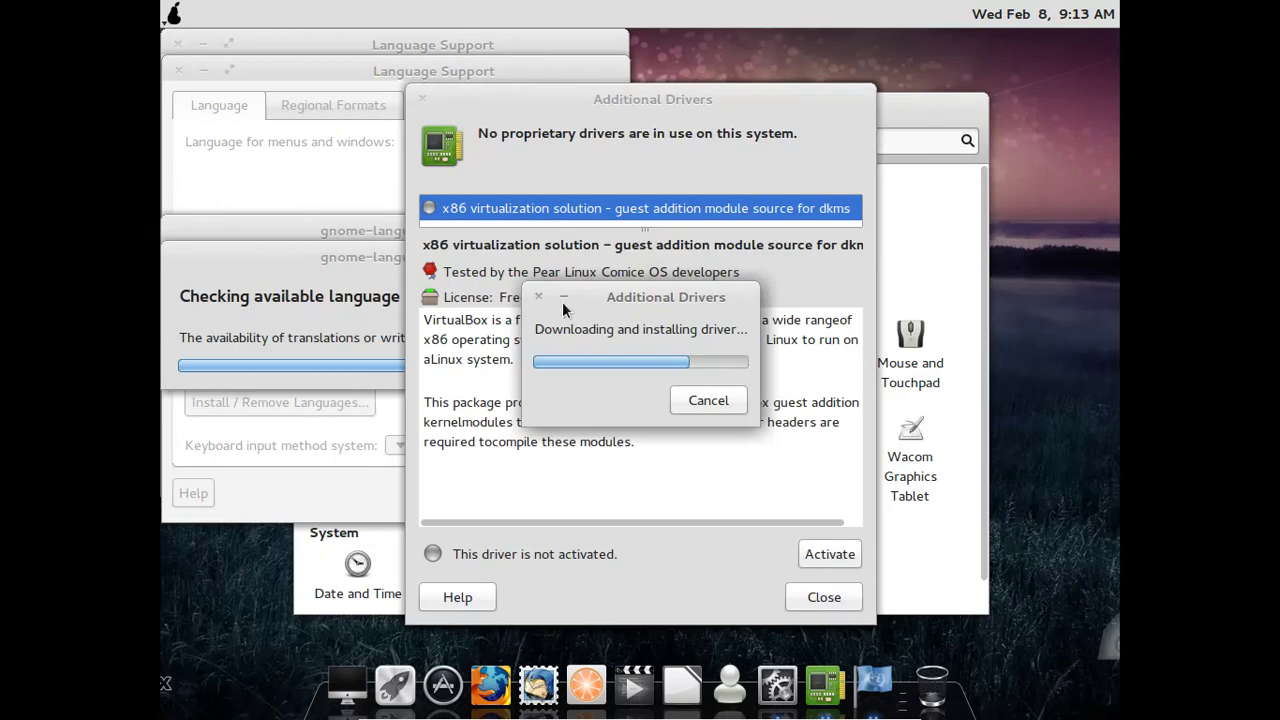
click(322, 281)
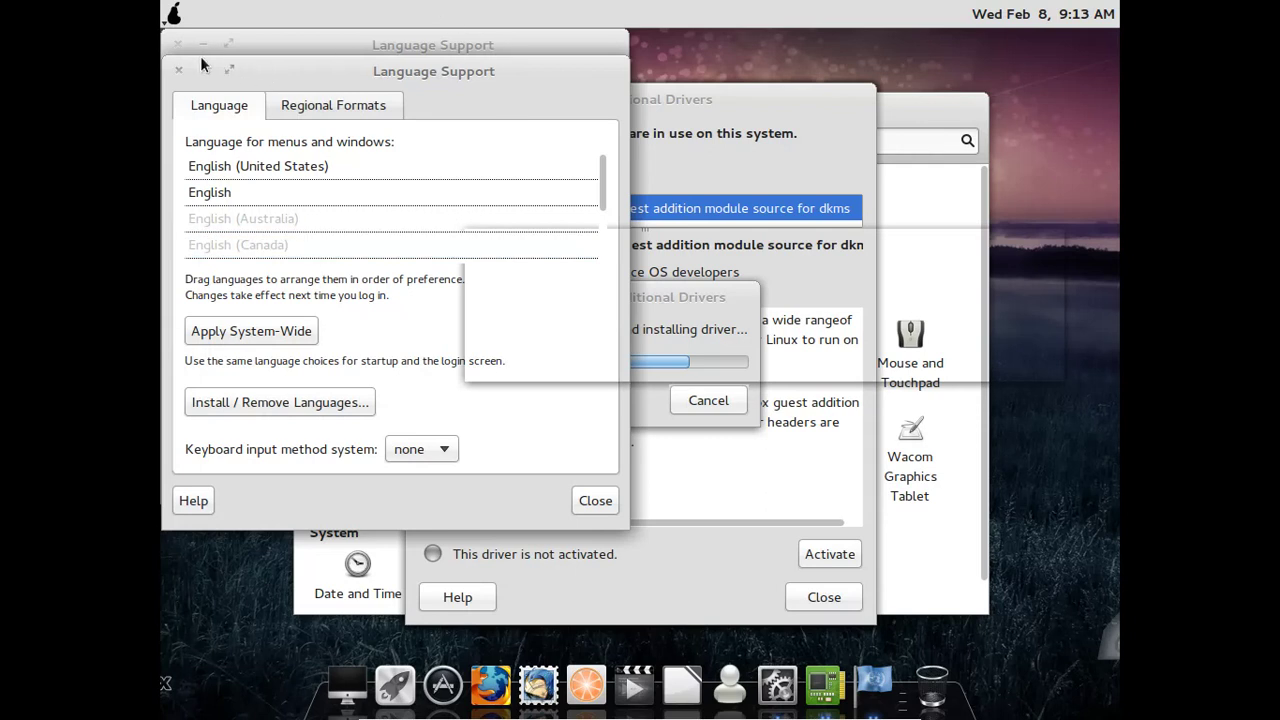
Try to reorder français in Language Support's list of languages for menus and windows.
click(414, 46)
scroll(600, 195, down, 3)
click(197, 206)
drag(197, 206, 207, 112)
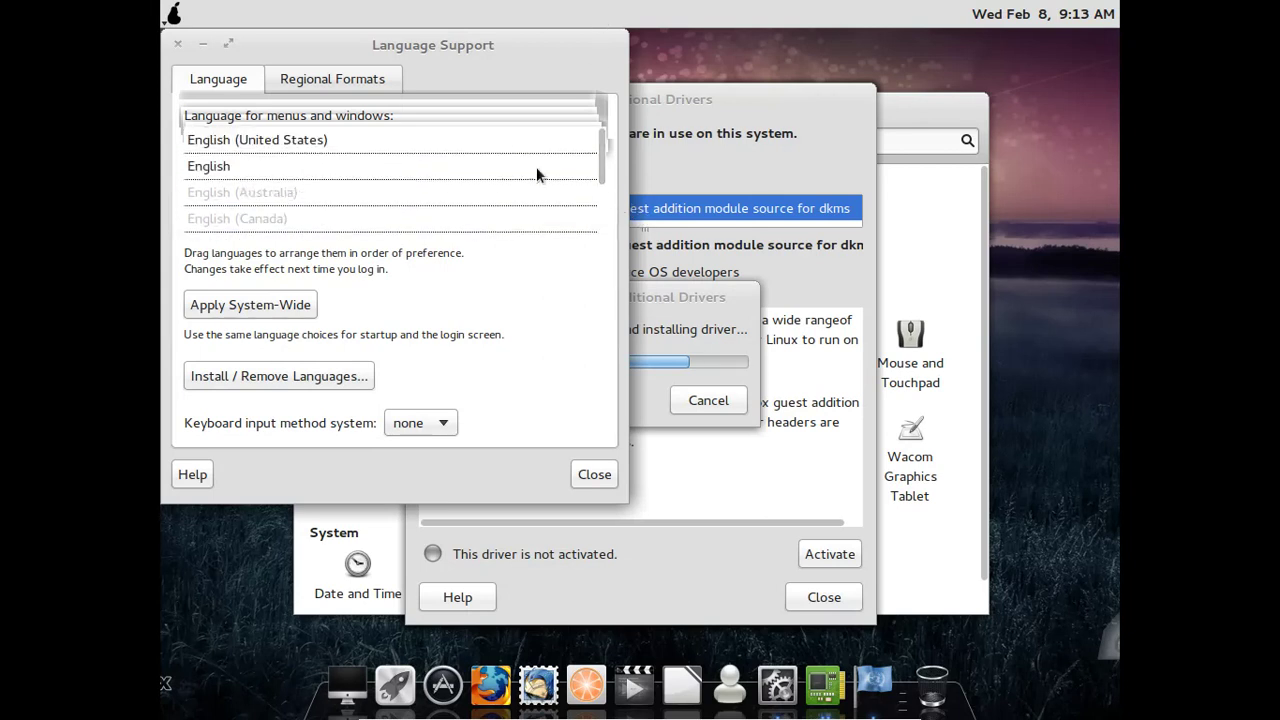
click(374, 218)
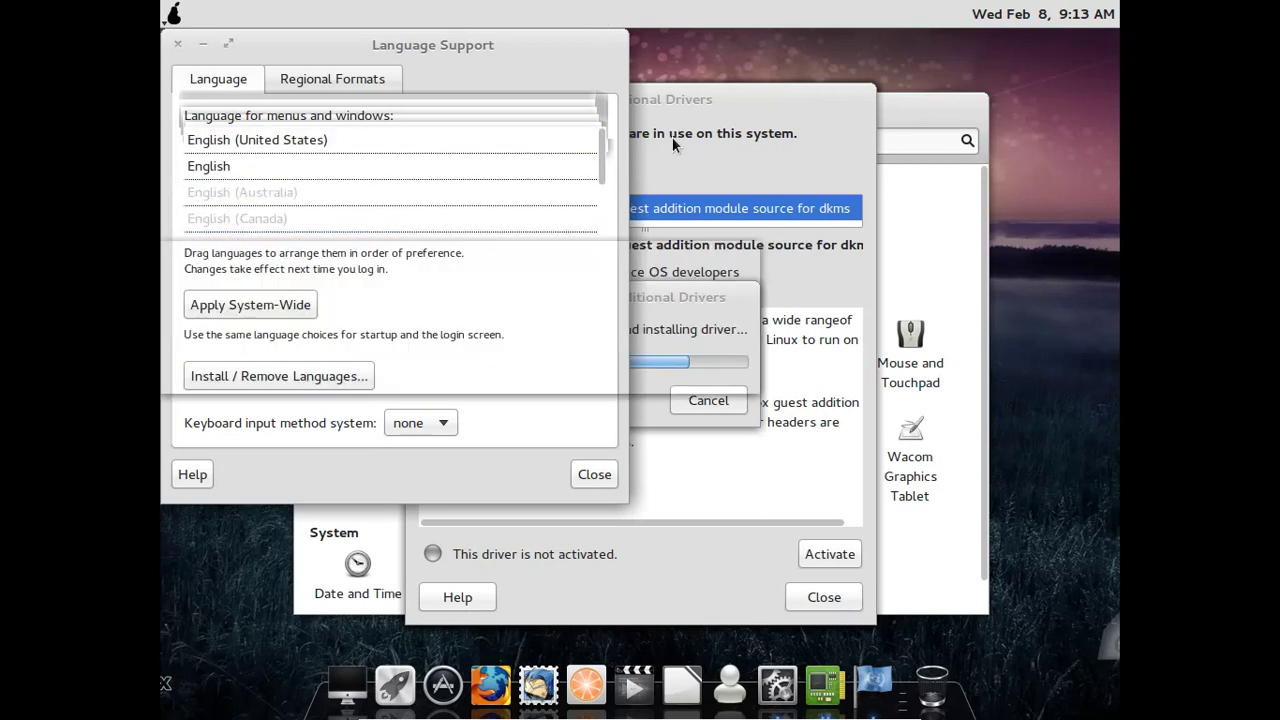
click(680, 296)
click(304, 43)
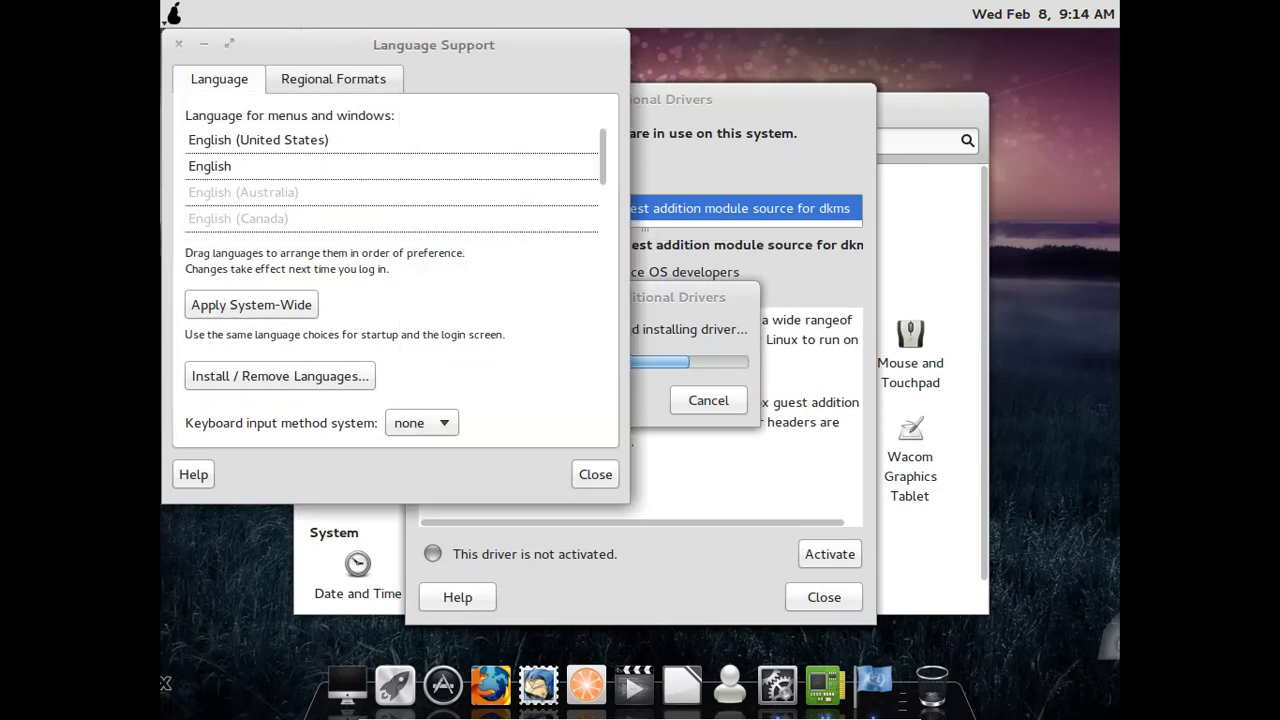
drag(228, 162, 604, 150)
scroll(612, 240, down, 2)
click(304, 200)
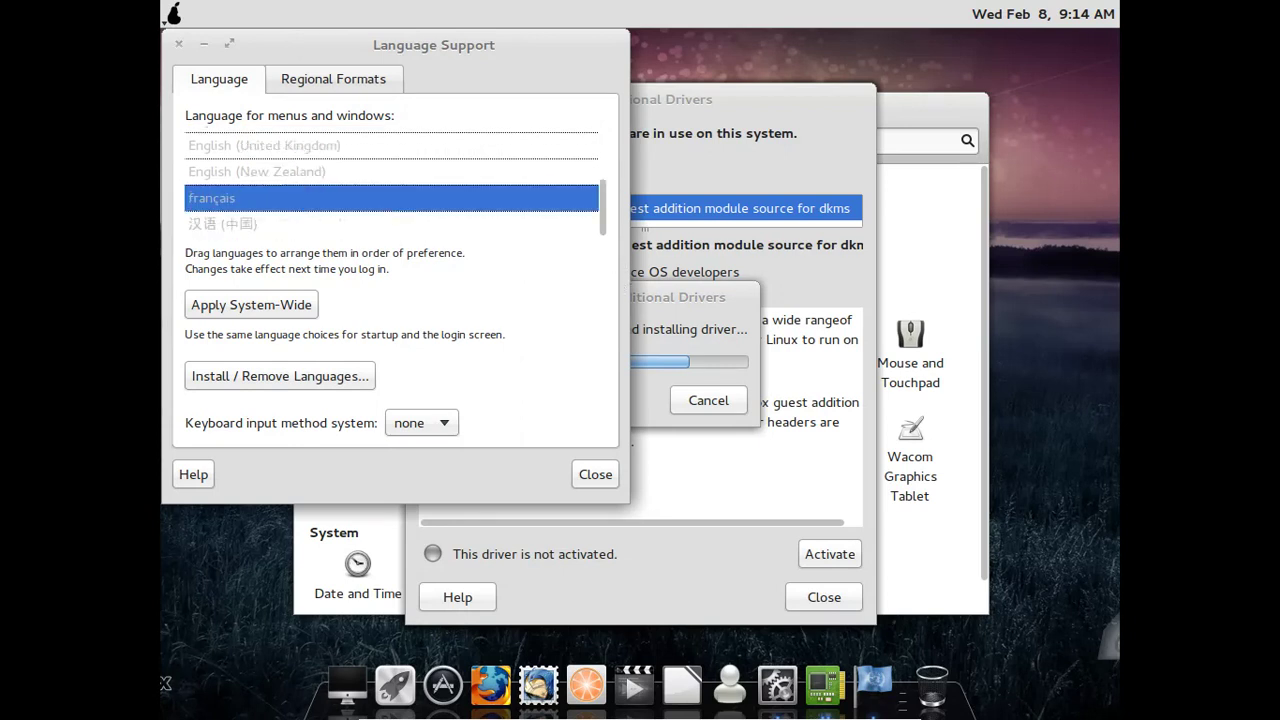
drag(304, 200, 266, 348)
click(905, 136)
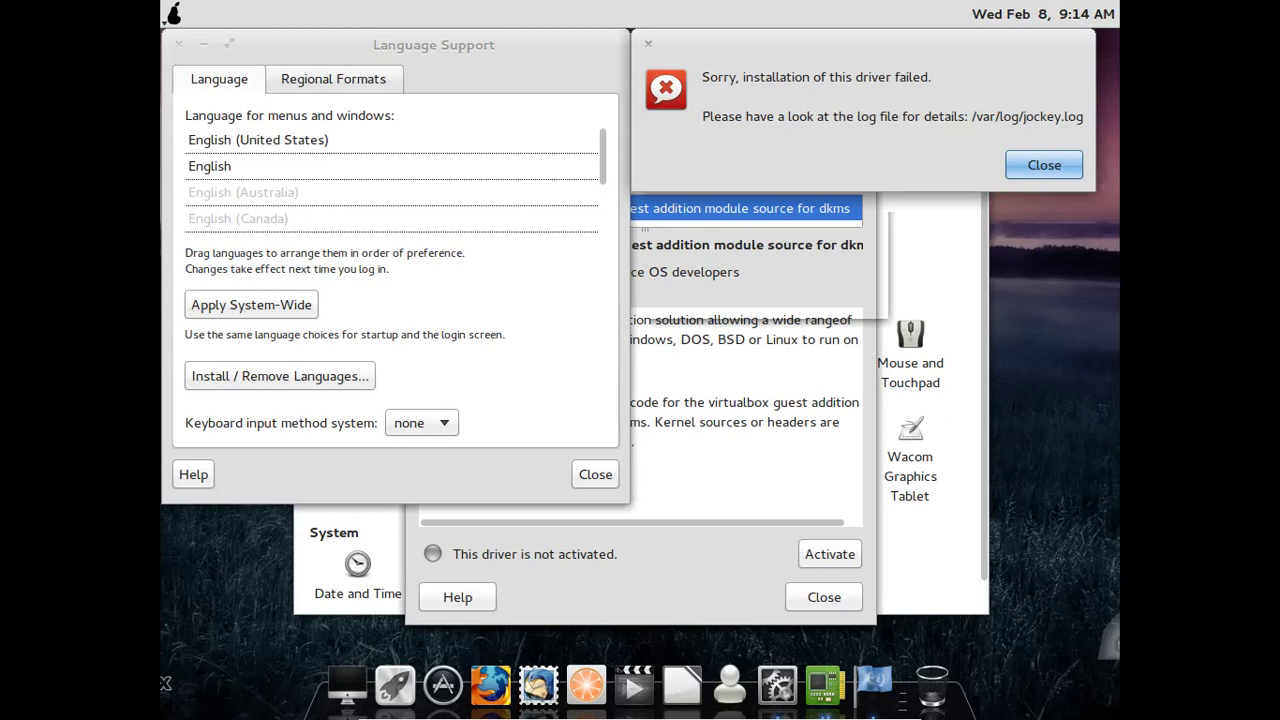
Close Language Support, the driver installation message, System Settings and the Additional Drivers window.
click(620, 486)
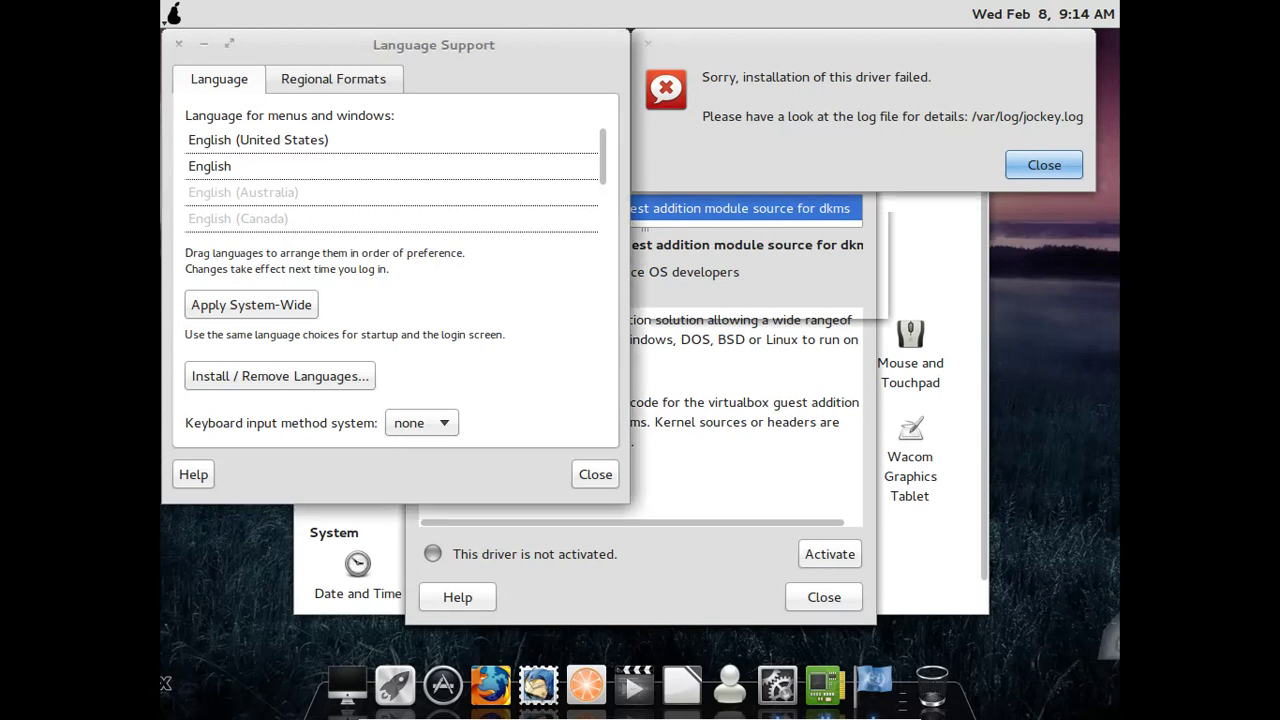
click(595, 474)
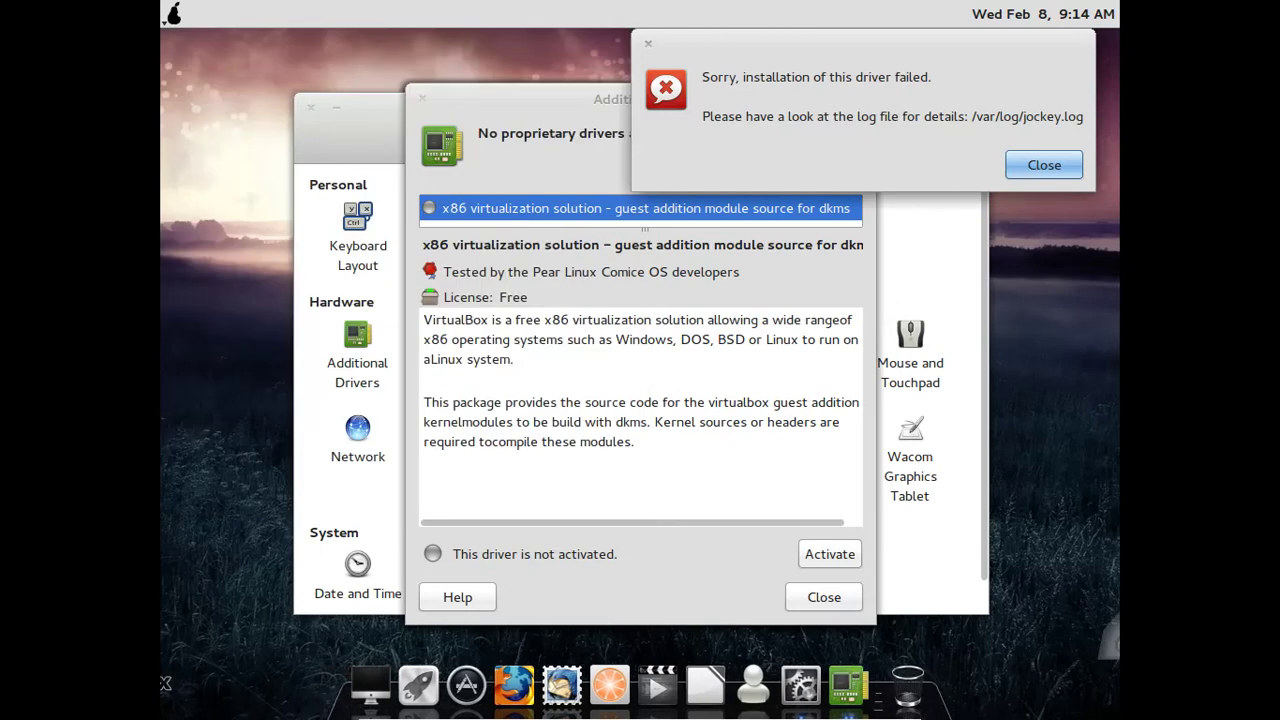
click(1040, 166)
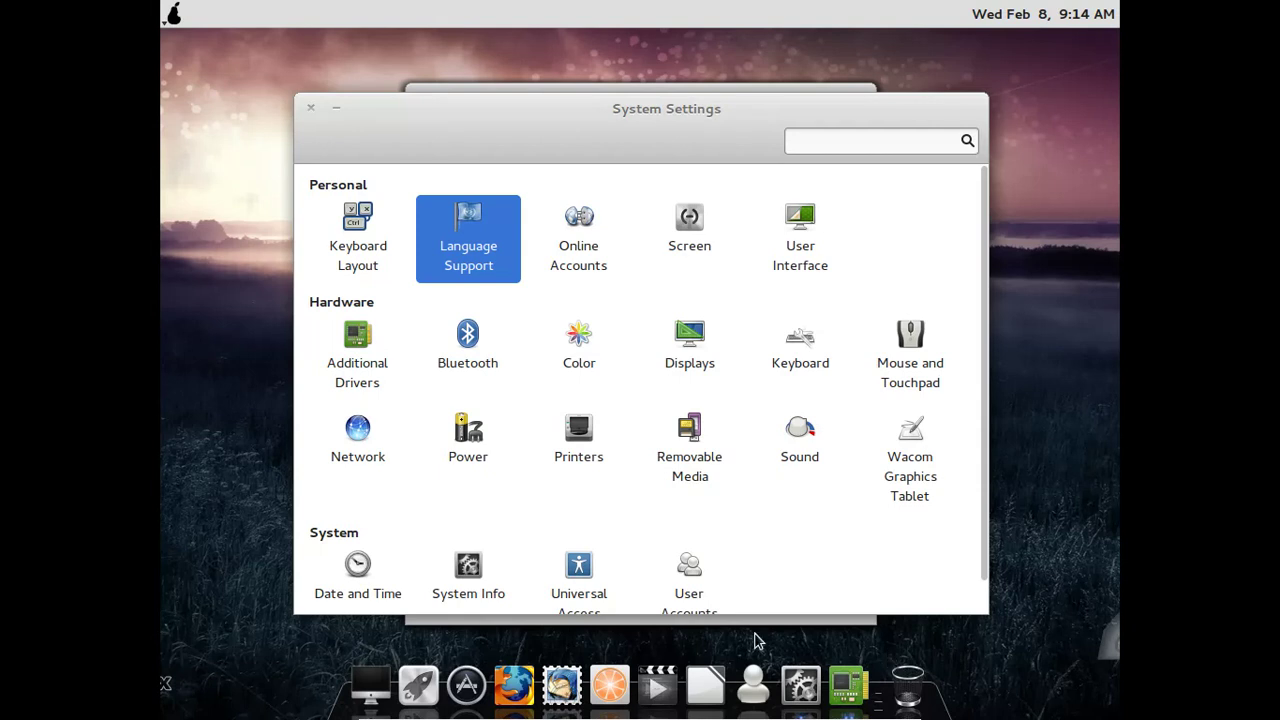
click(310, 107)
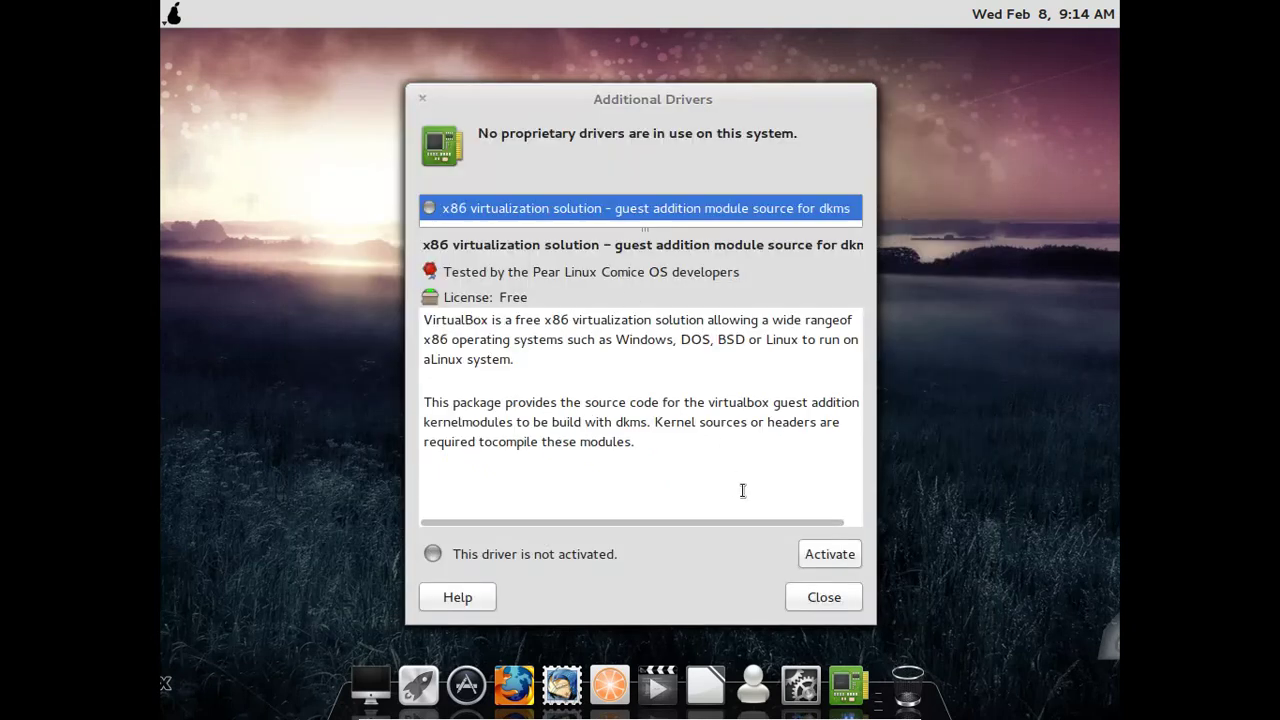
click(823, 597)
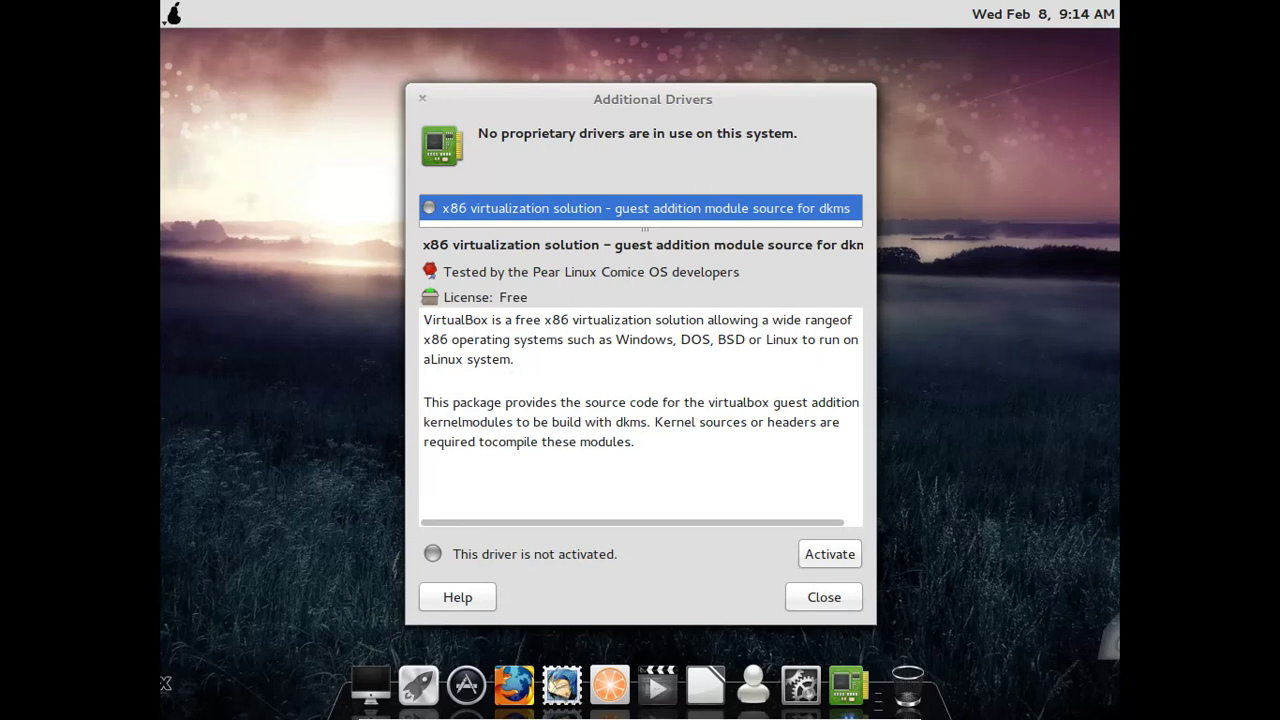
click(810, 602)
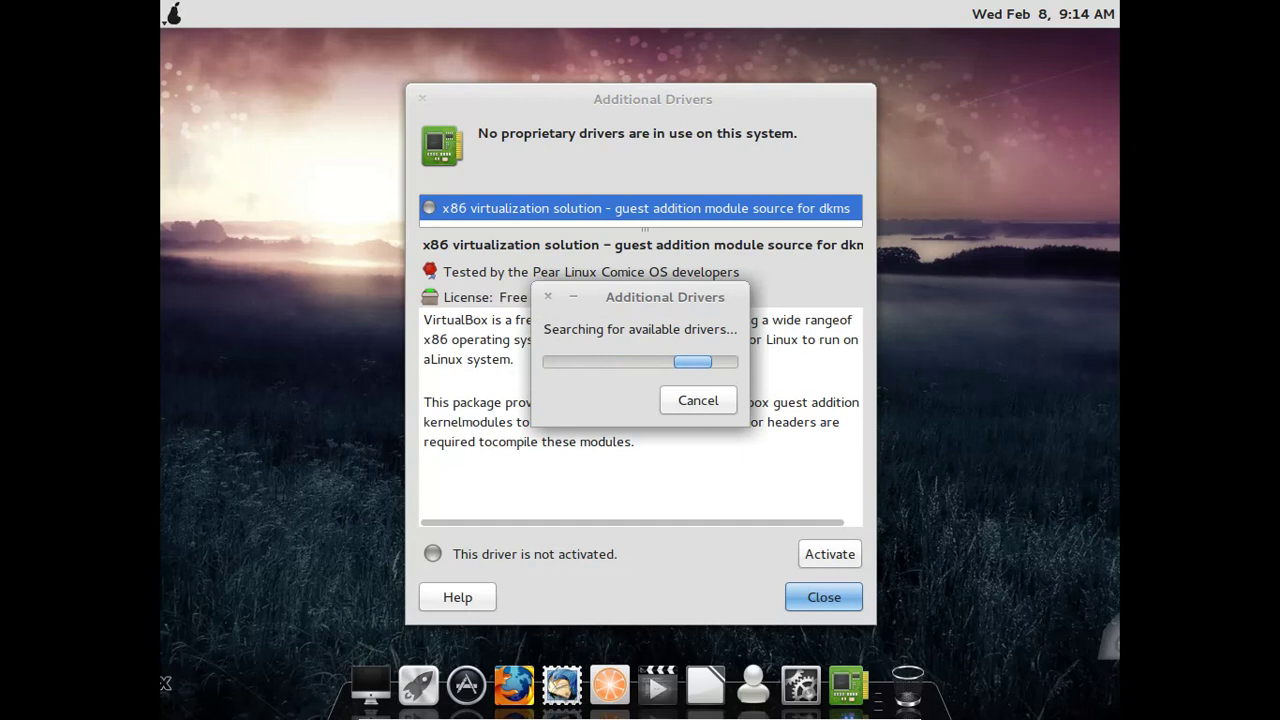
Open a terminal and view the driver log with less /var/log/jockey.log.
click(173, 13)
mouse_move(188, 44)
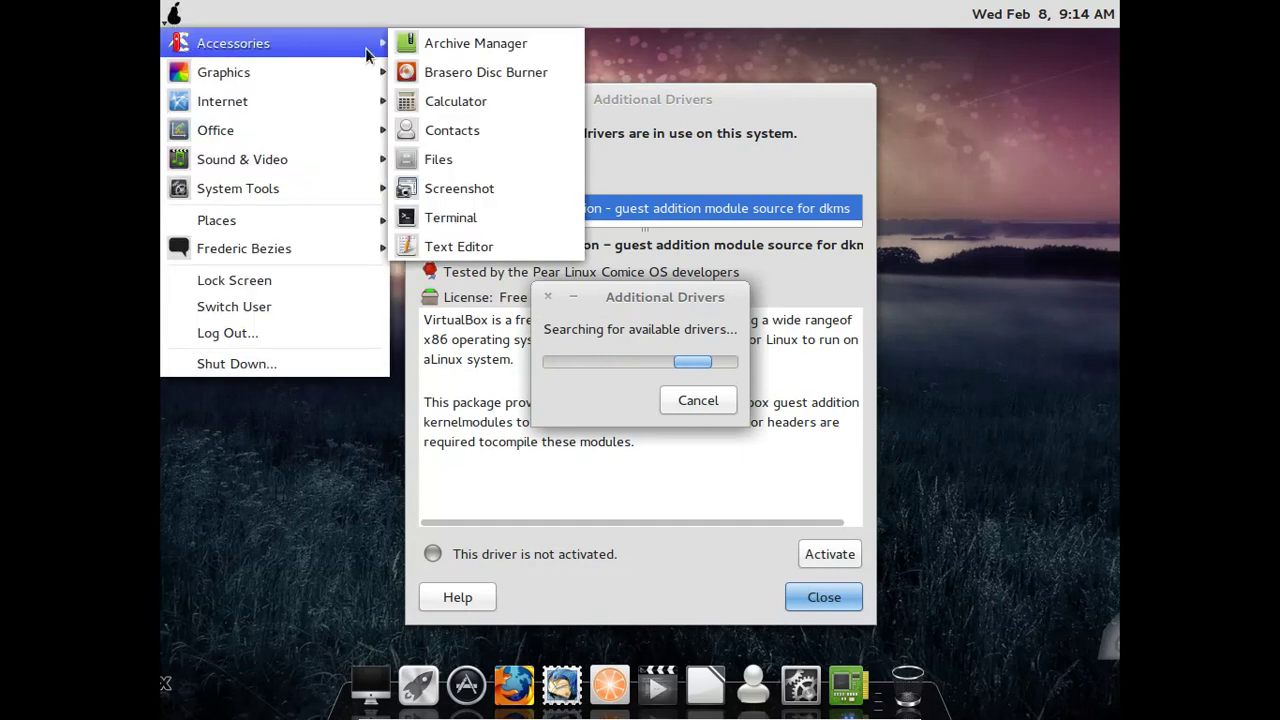
click(446, 219)
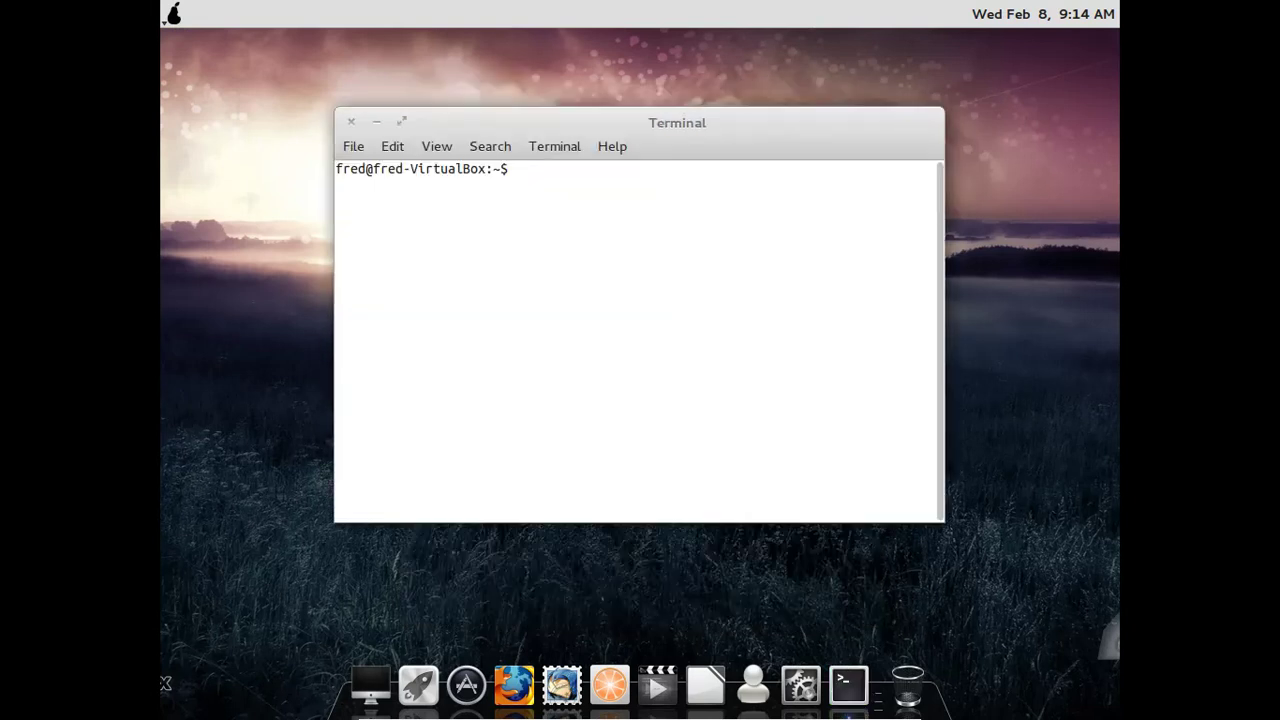
text(less /var/log/jo)
key(Tab)
key(Return)
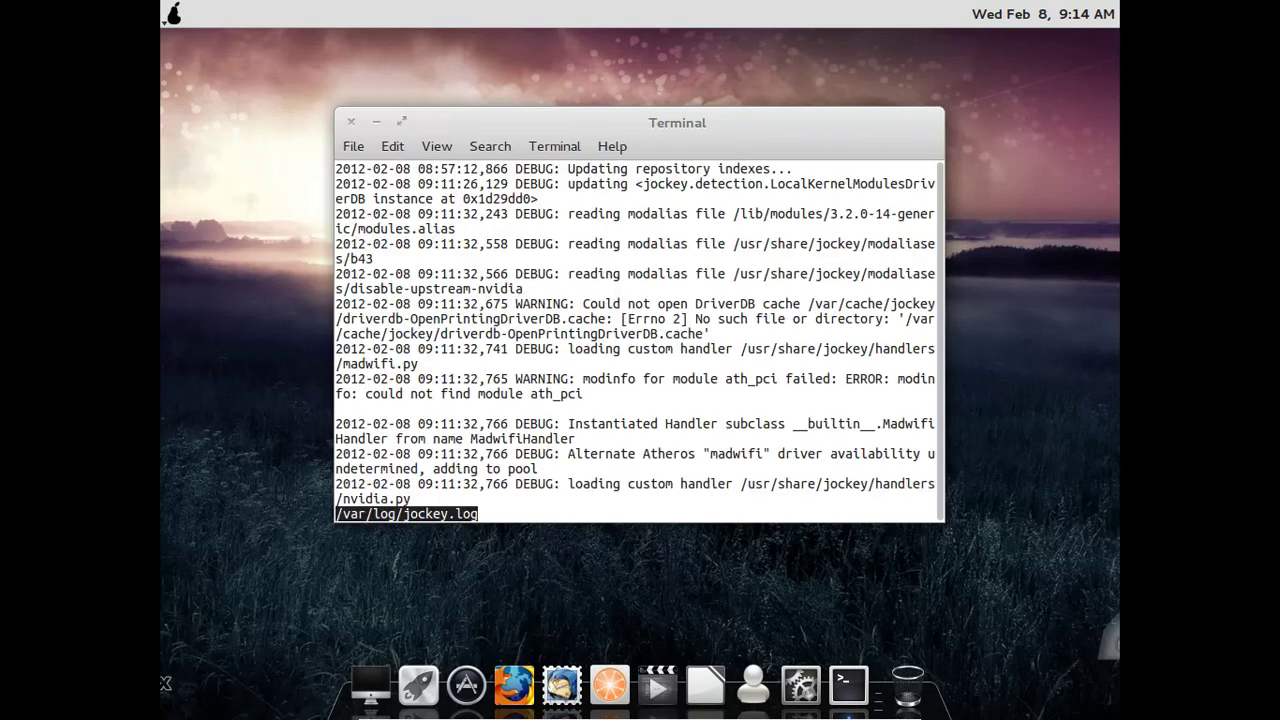
Examine jockey.log through to its end and back through the preceding entries for the driver failure, and close the terminal.
key(space)
key(space)
key(space)
key(space)
key(space)
key(space)
key(space)
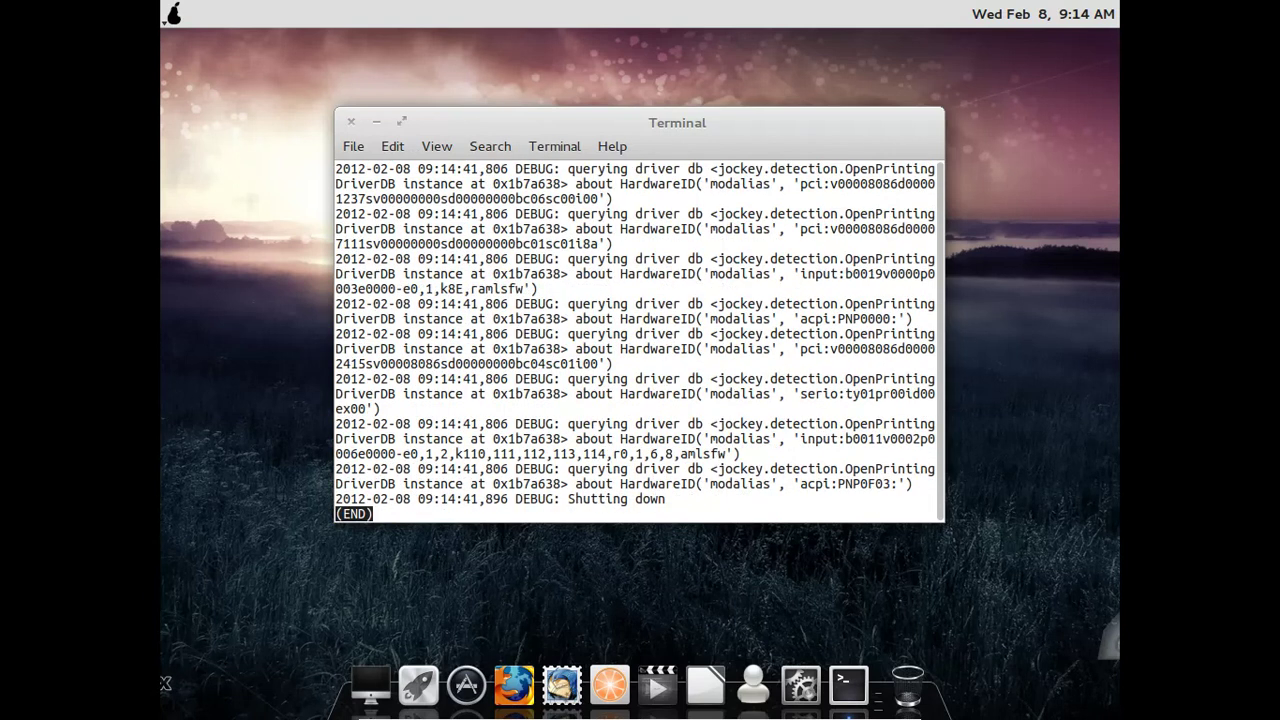
key(Up)
key(Up)
key(Up)
key(Up)
key(Up)
key(Up)
key(Up)
key(Up)
key(Up)
key(Up)
key(Up)
key(Up)
key(Up)
key(Up)
key(Up)
key(Up)
key(Up)
key(Up)
key(Up)
key(Up)
key(Up)
key(Up)
key(Up)
key(Up)
key(Up)
key(Up)
key(Up)
key(Up)
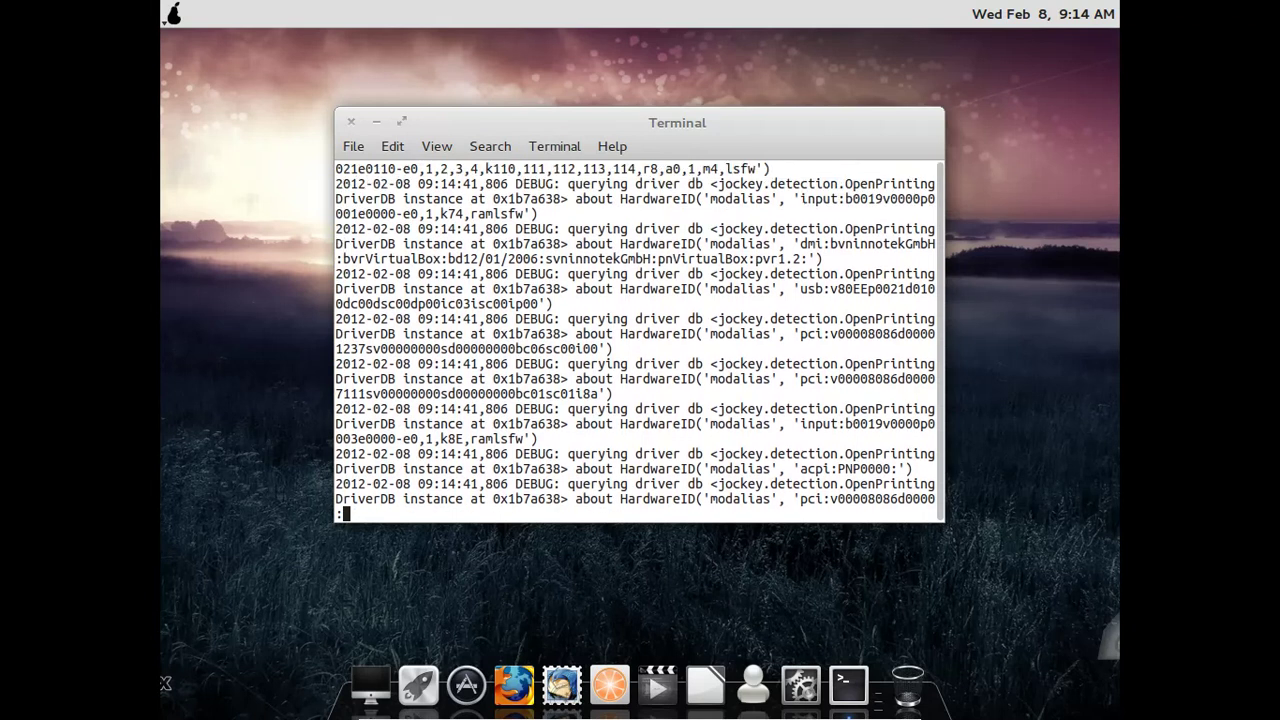
key(Up)
key(Up)
key(Up)
key(Up)
key(Up)
key(Up)
key(Up)
key(Up)
key(Up)
key(Up)
key(Up)
key(Up)
key(Up)
key(Up)
key(Up)
key(Up)
key(Up)
key(Up)
key(Up)
key(Up)
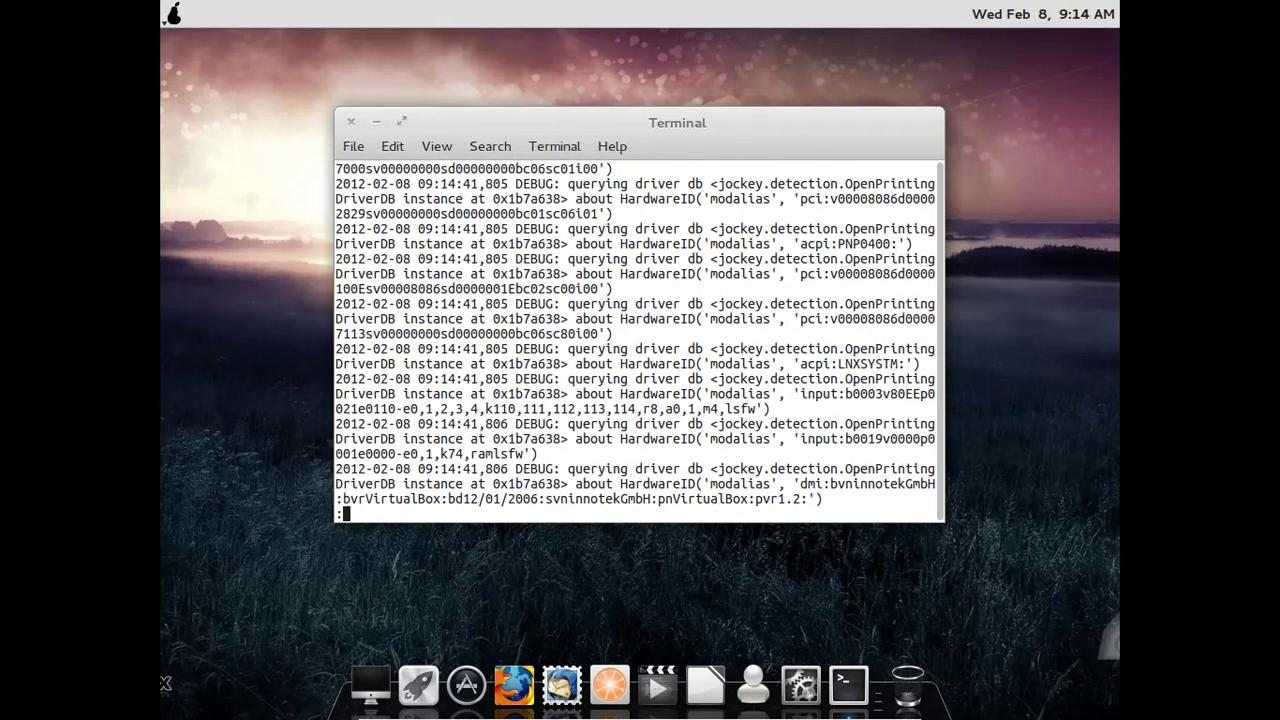
key(Up)
key(Up)
key(Up)
key(Up)
key(Up)
key(Up)
key(Up)
key(Up)
key(Up)
key(Up)
key(Up)
key(Up)
key(Up)
key(Up)
key(Up)
key(Up)
key(Up)
key(Up)
key(Up)
key(Up)
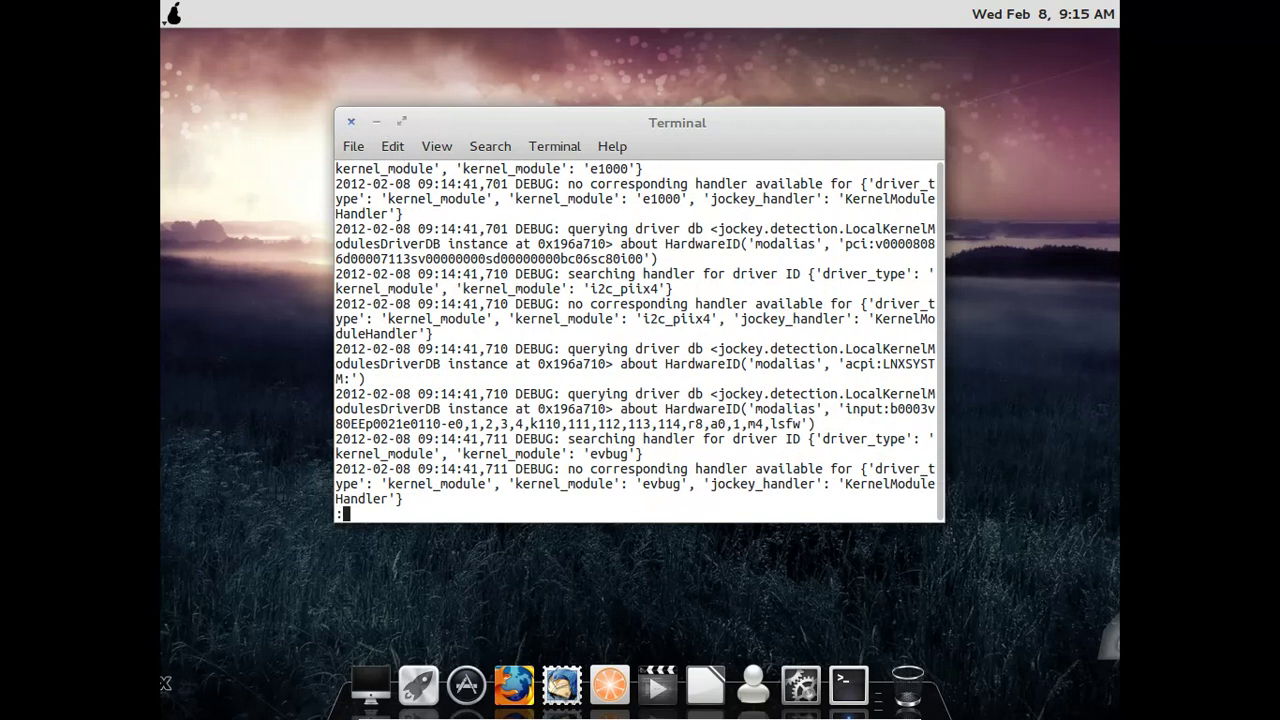
click(351, 121)
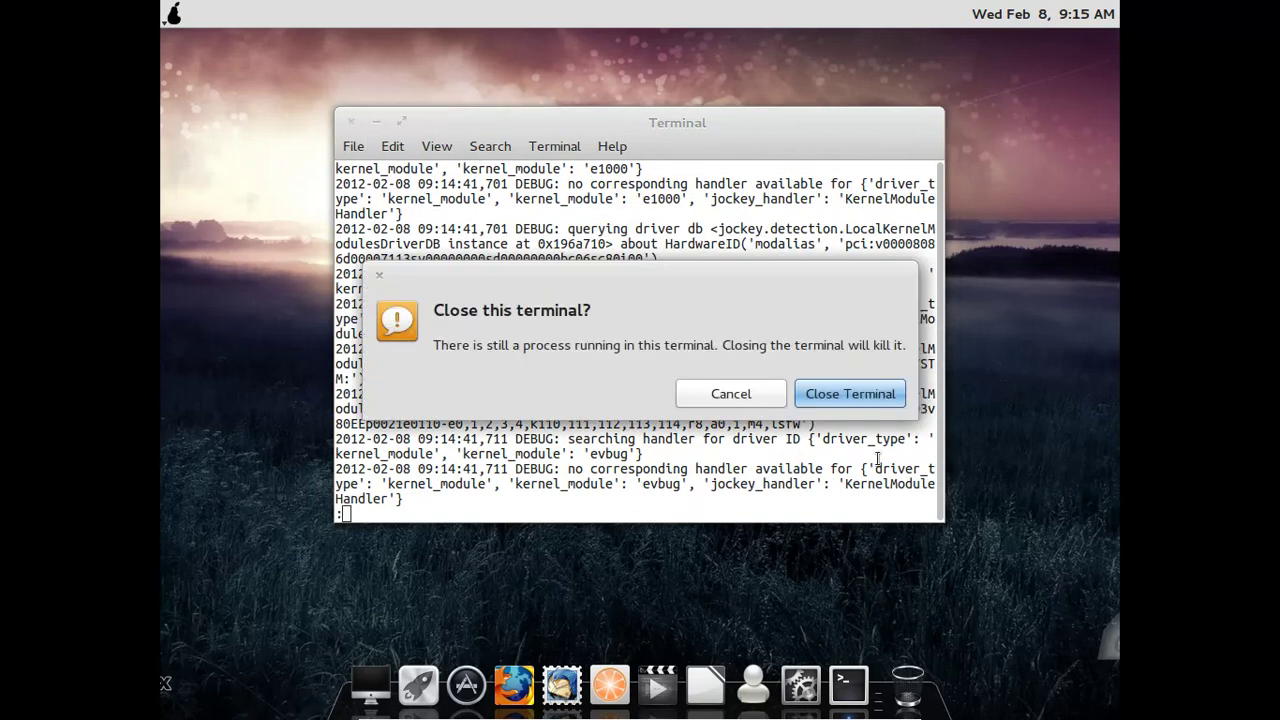
click(851, 398)
Reopen Language Support from System Settings and move français above English in the languages for menus and windows.
click(840, 668)
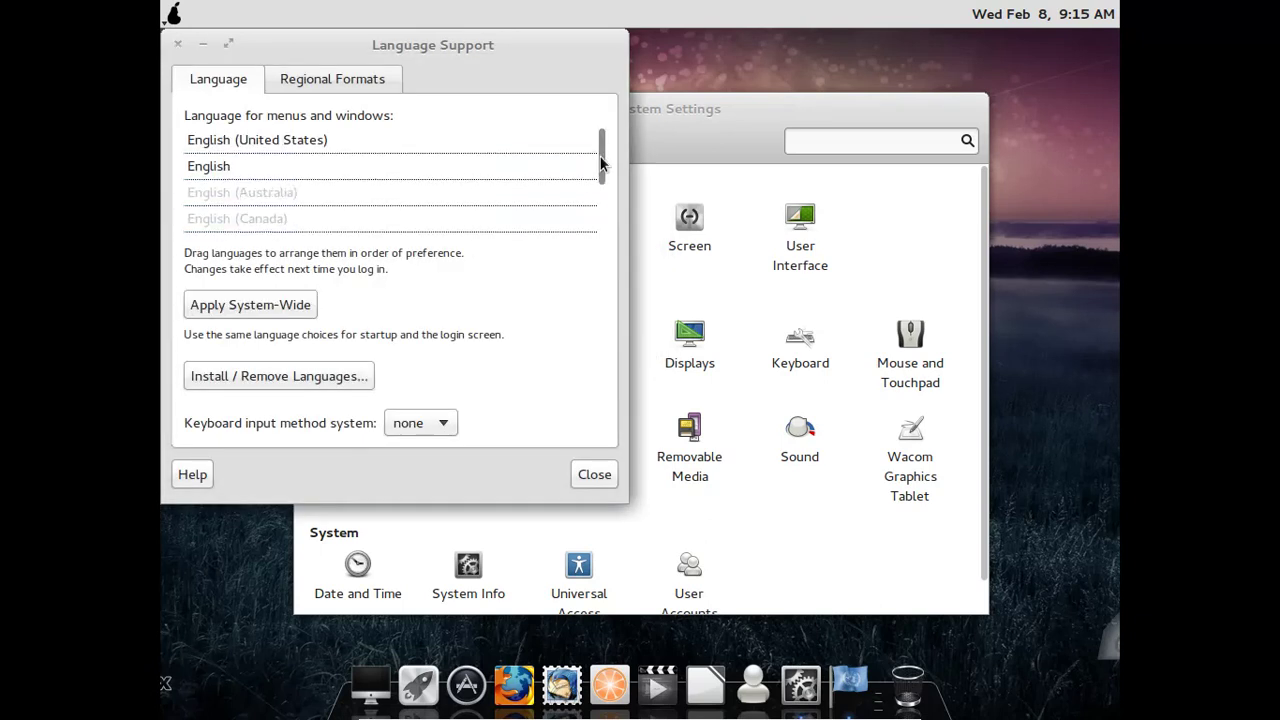
drag(603, 165, 603, 226)
drag(449, 209, 440, 160)
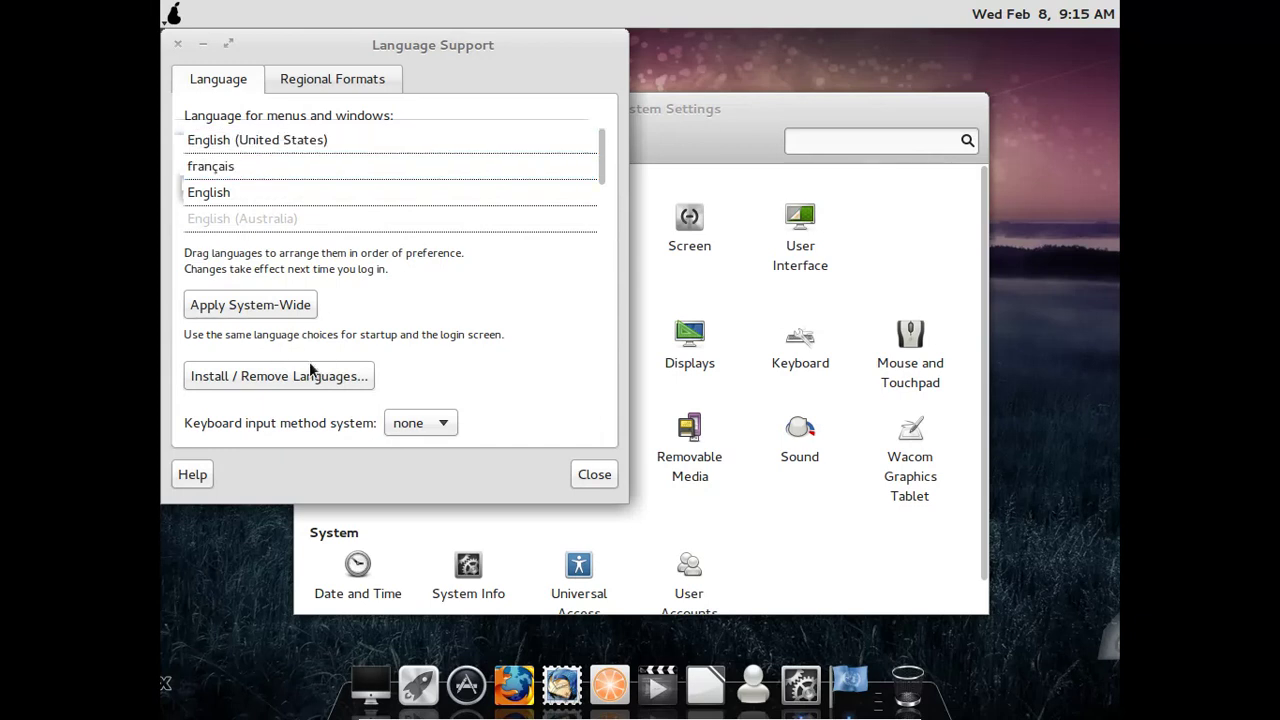
Move français above English (United States) to the head of the language list and apply the choice system-wide.
click(288, 310)
click(290, 166)
click(285, 142)
drag(285, 145, 277, 144)
click(285, 192)
click(285, 166)
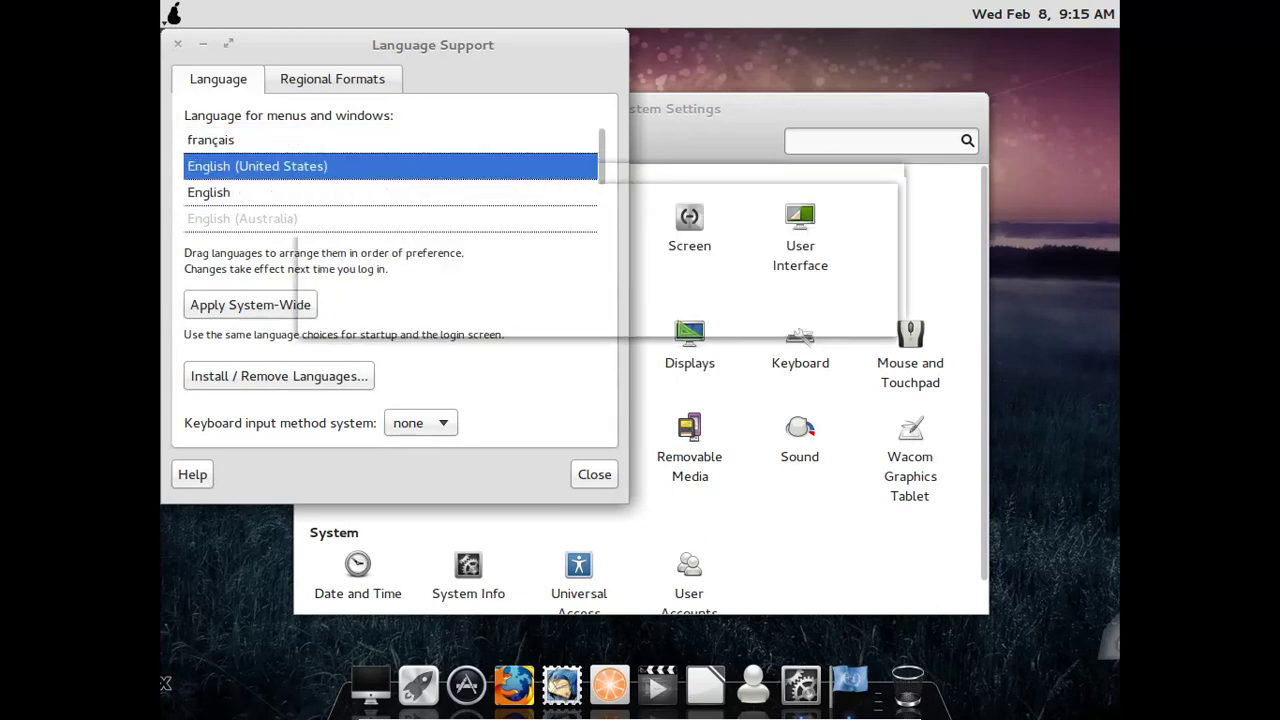
click(193, 306)
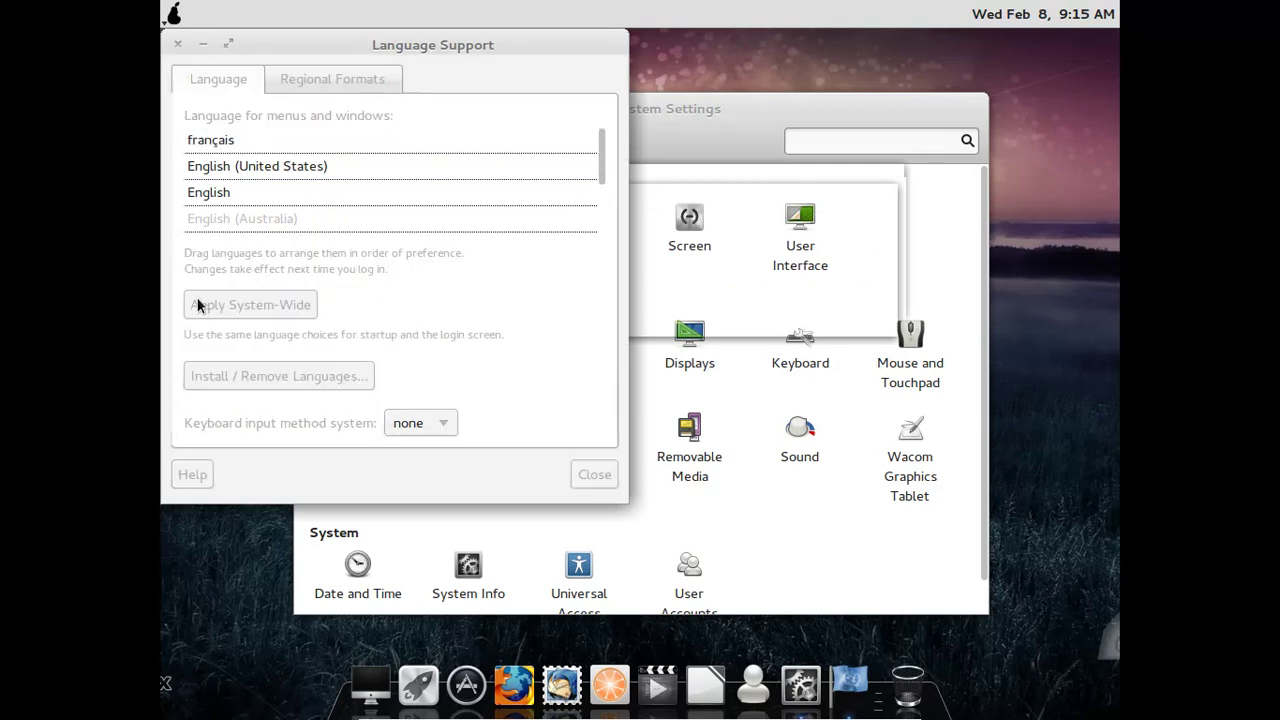
Try to install French from the Installed Languages list and dismiss the resulting message.
click(259, 378)
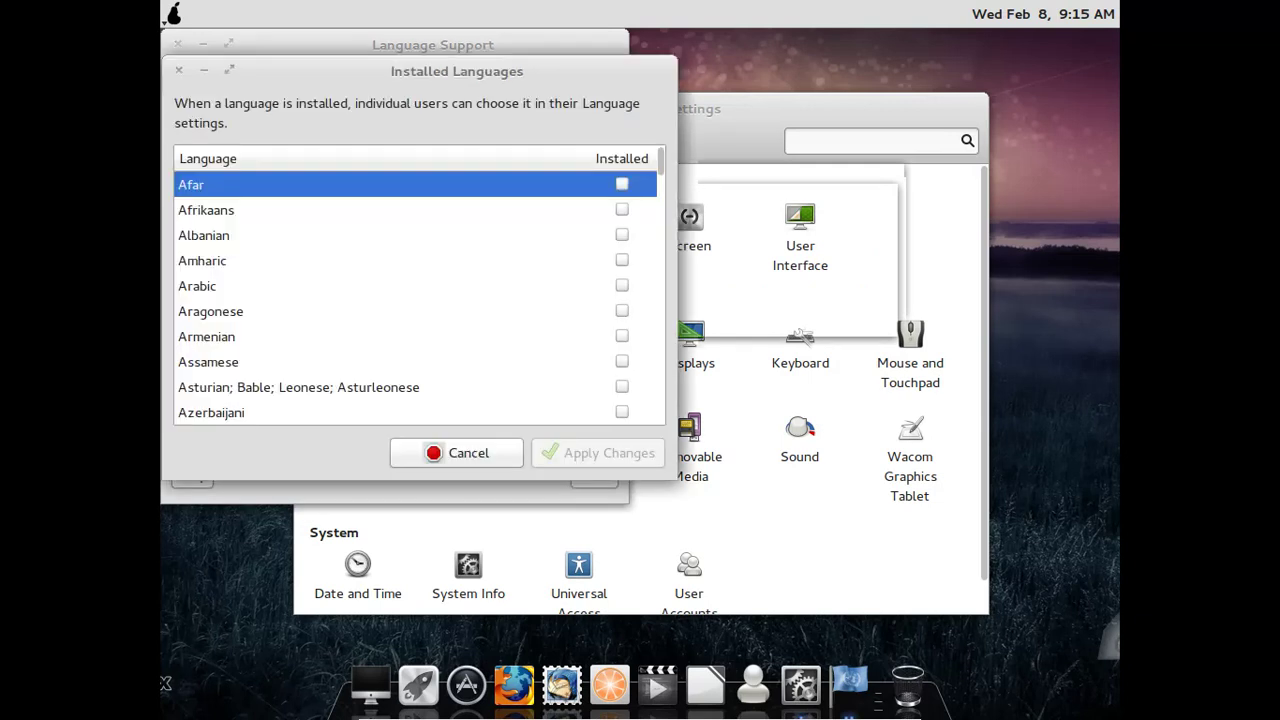
drag(661, 168, 660, 228)
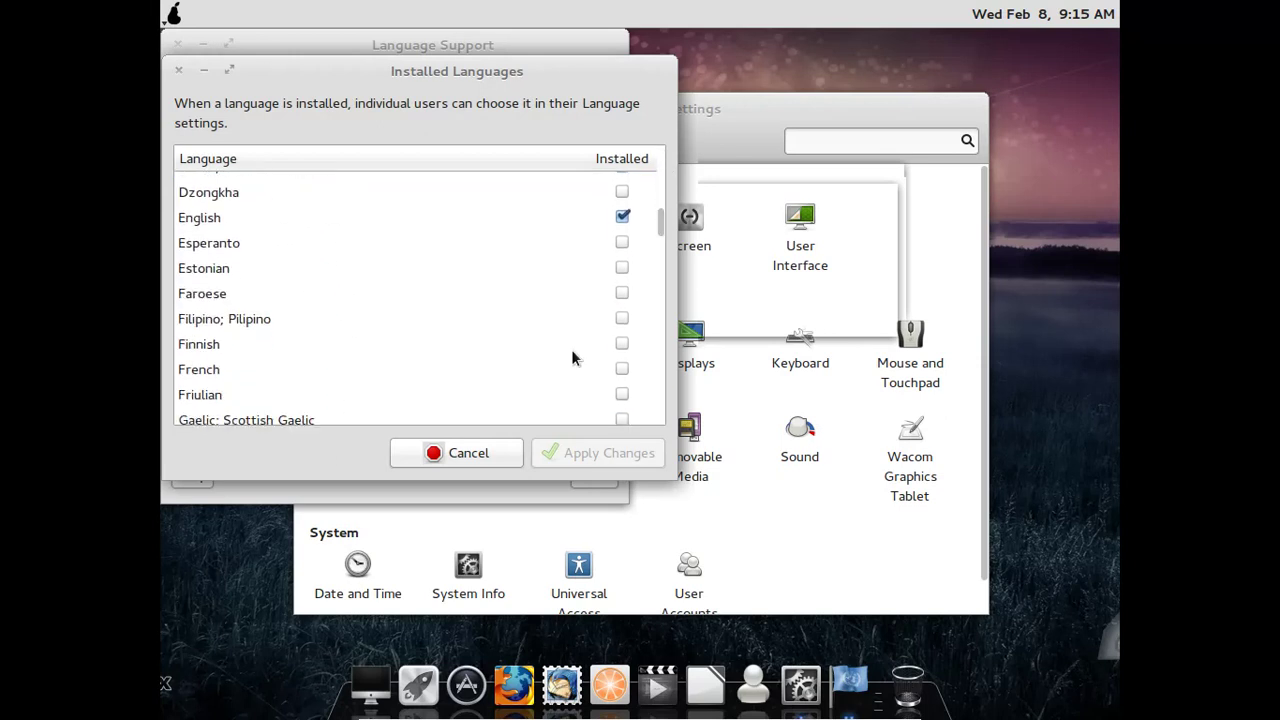
click(623, 369)
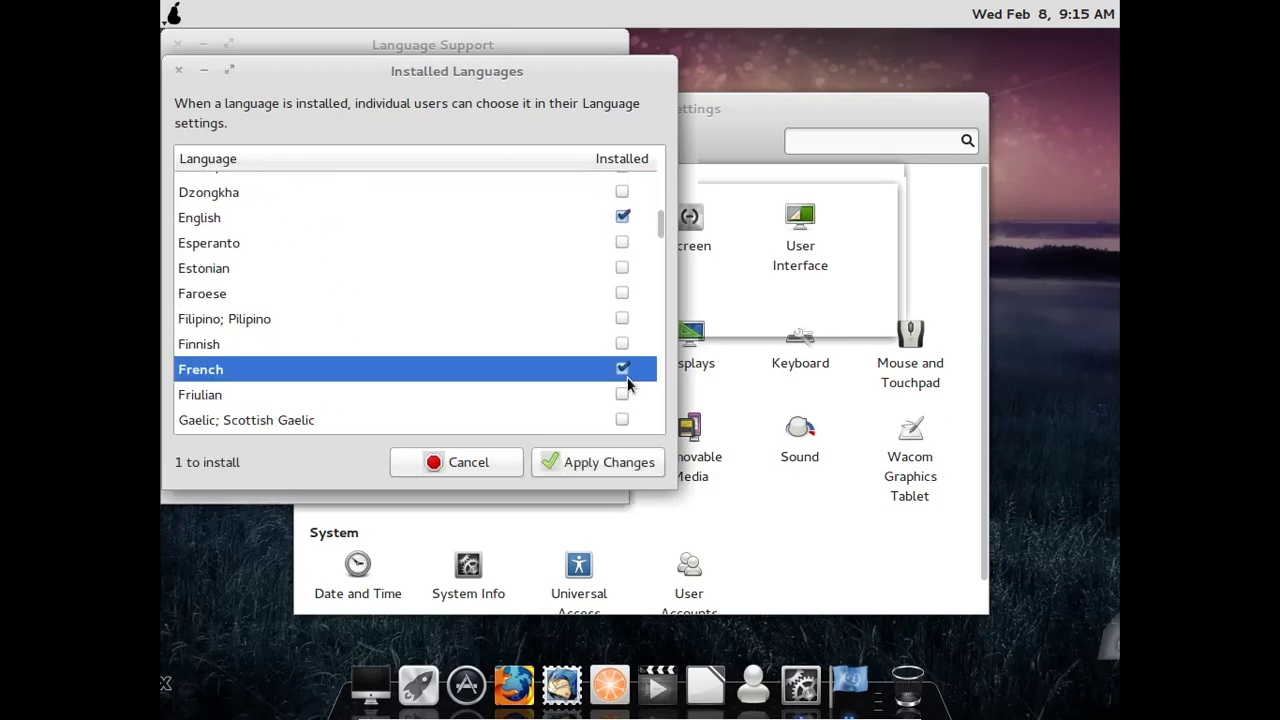
click(606, 461)
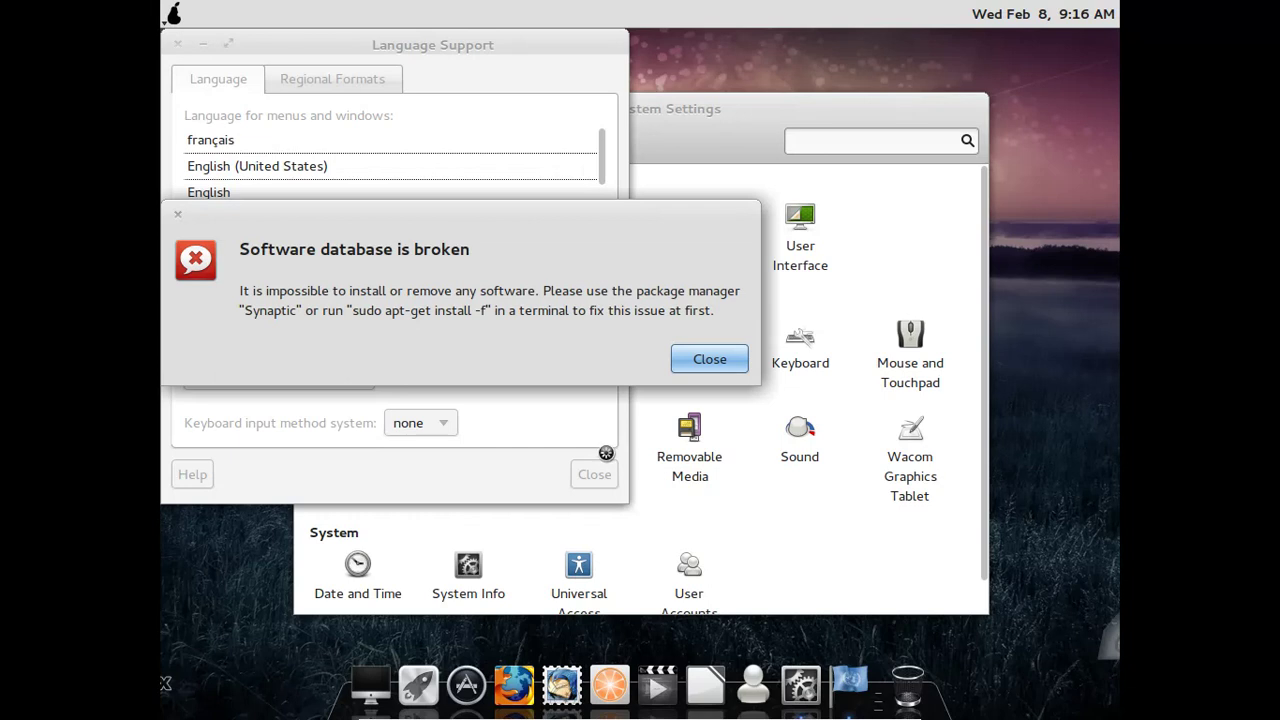
click(730, 359)
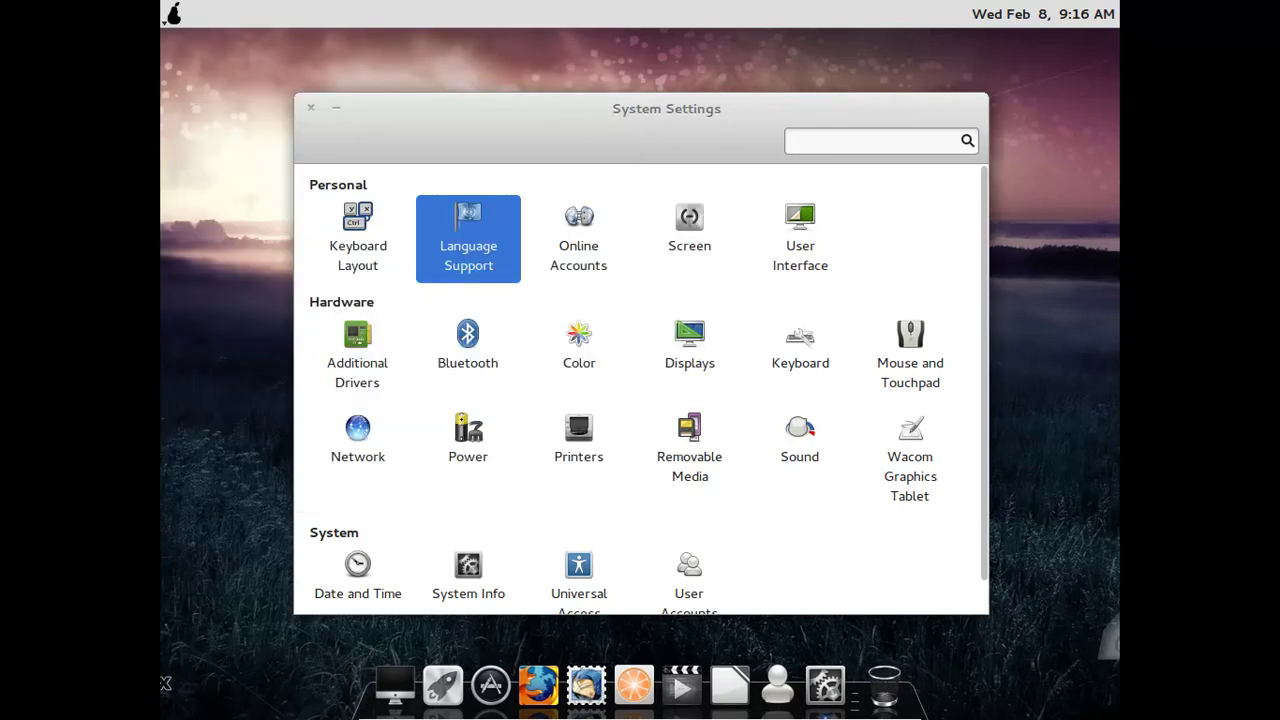
Open a terminal and run sudo apt-get install -f, entering the account password to authorize it.
click(173, 13)
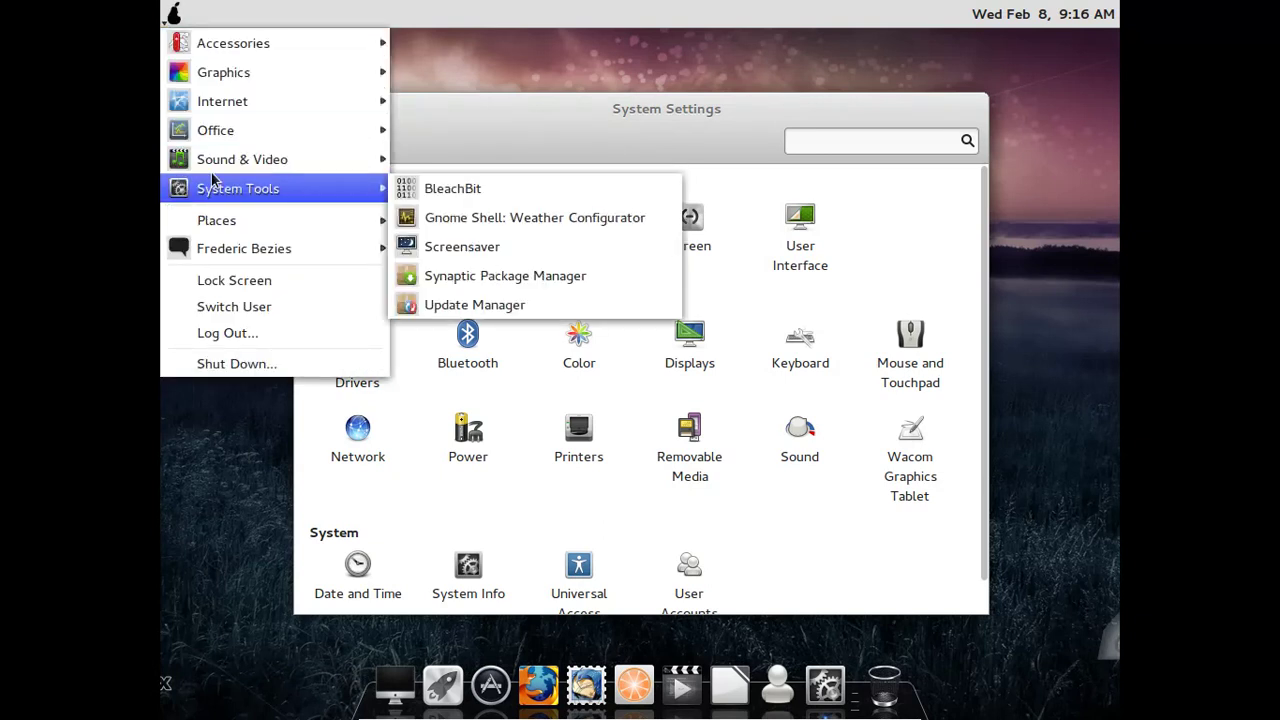
mouse_move(224, 38)
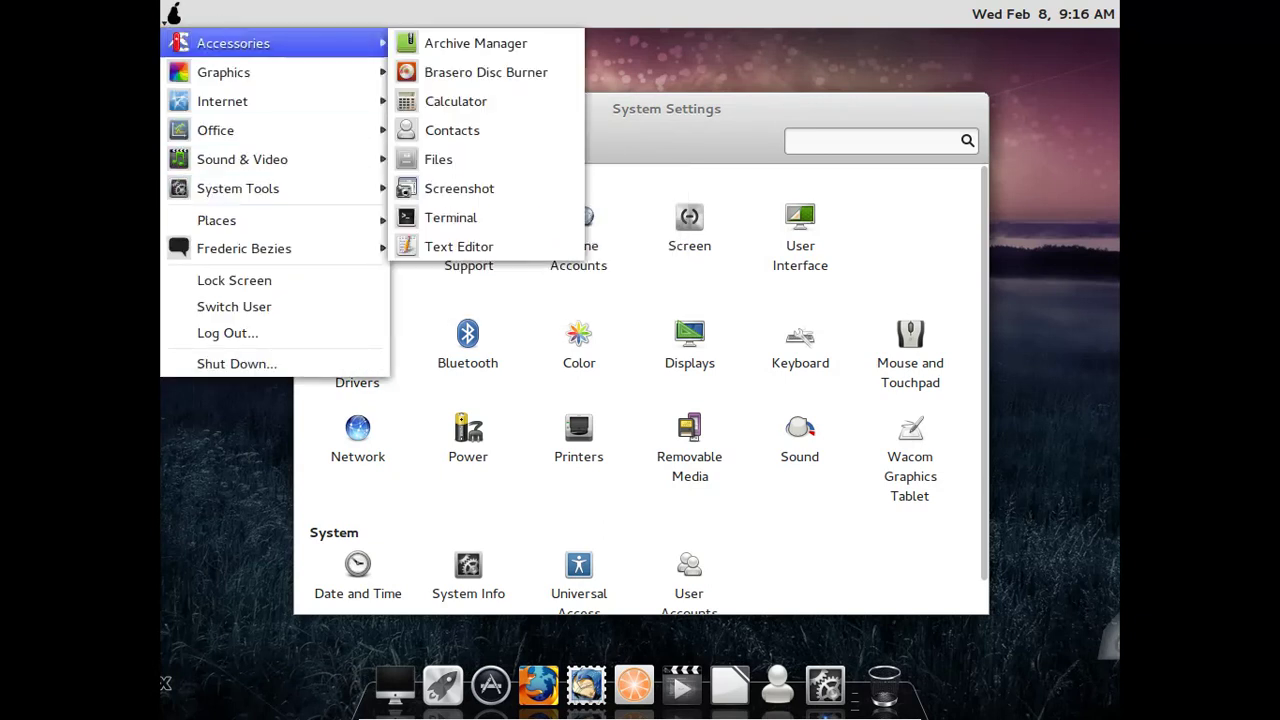
click(543, 217)
text(sudo apt-get install -f)
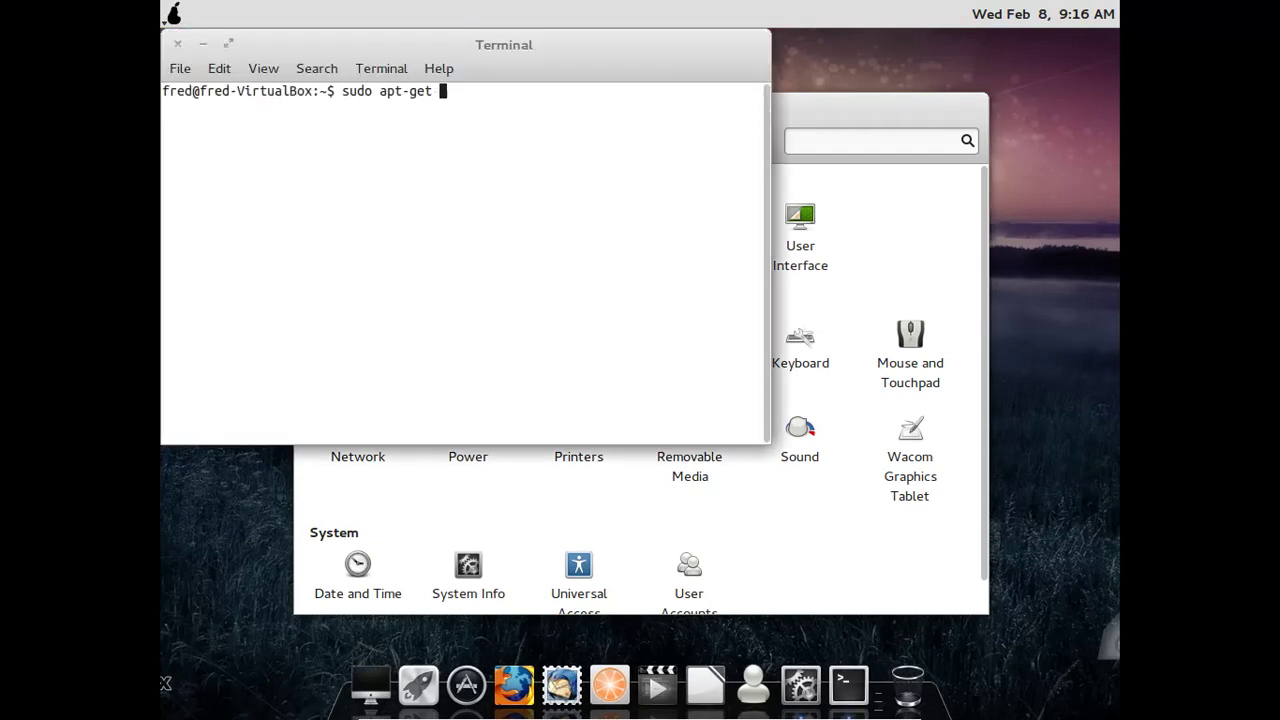
key(Return)
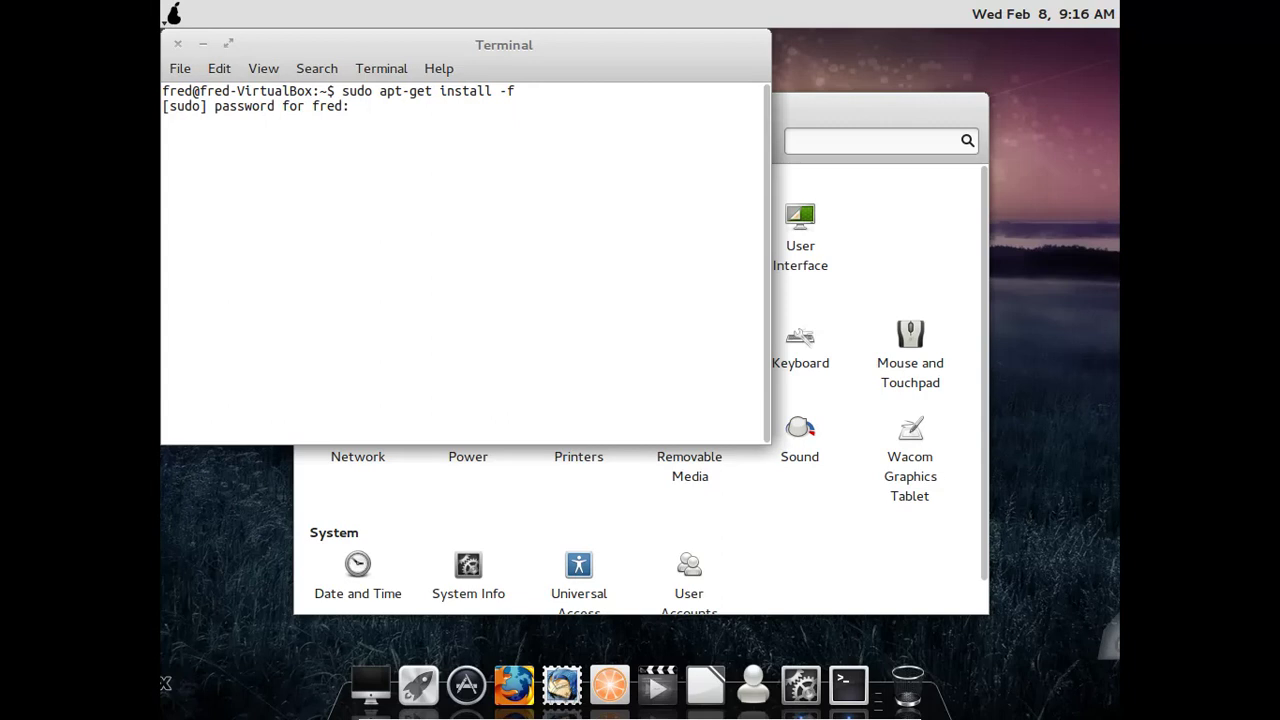
key(Return)
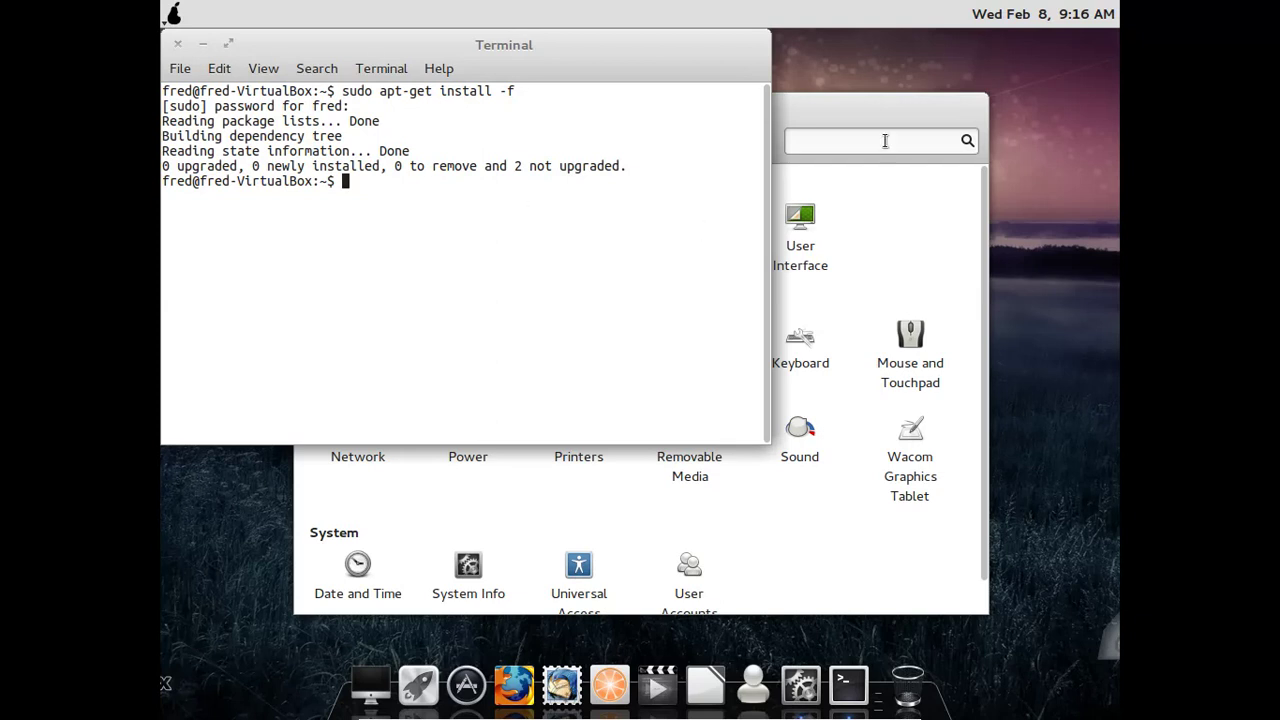
Reopen Language Support's installed languages list from System Settings, closing the duplicate Language Support windows and the terminal.
key(alt+Tab)
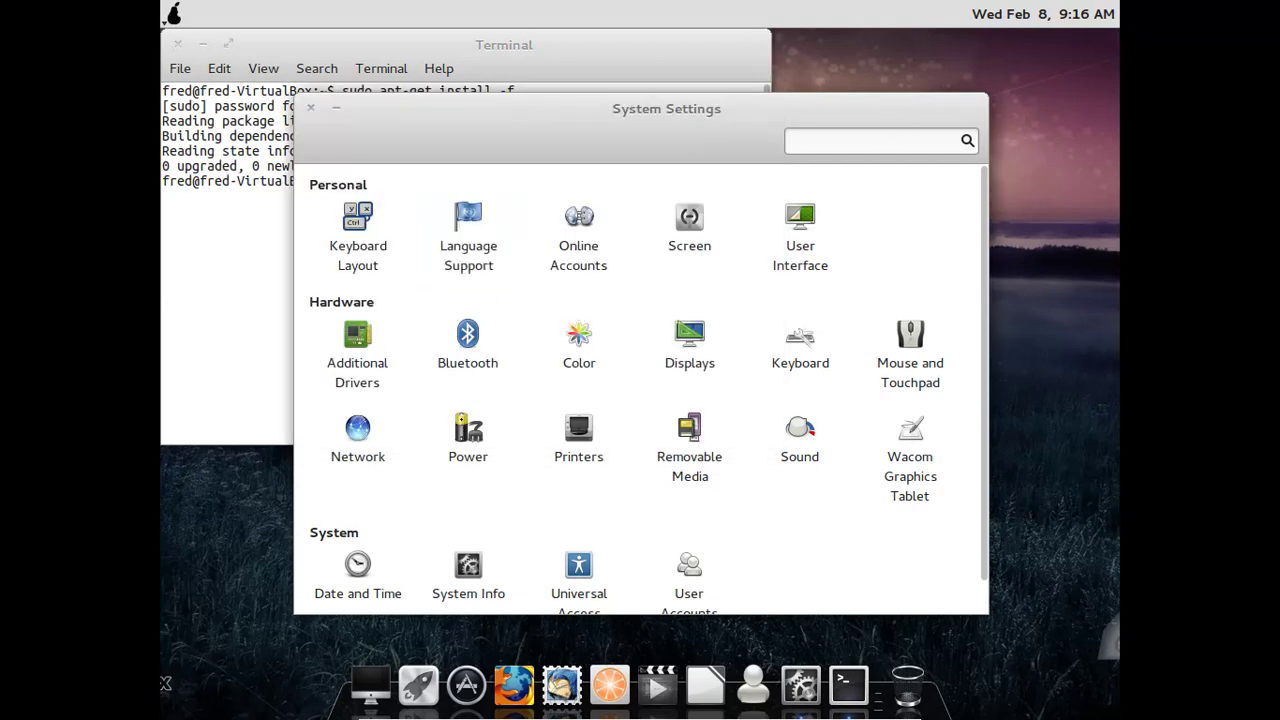
key(Return)
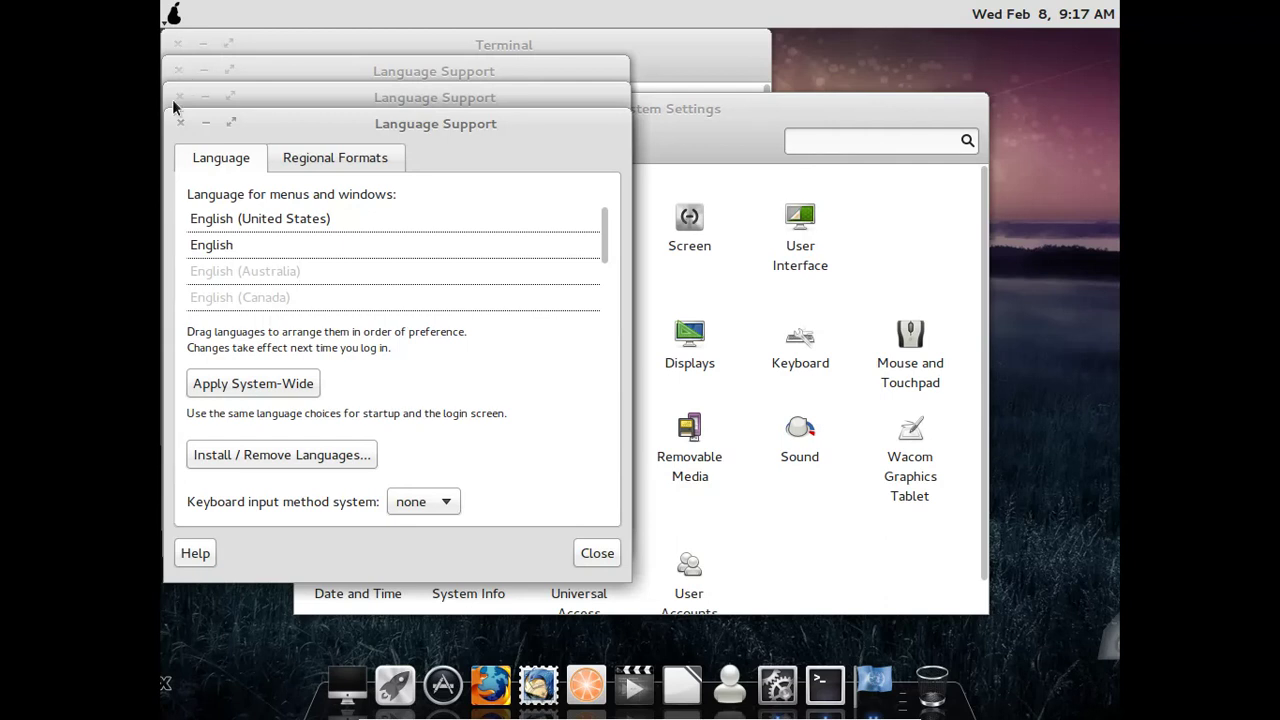
click(322, 464)
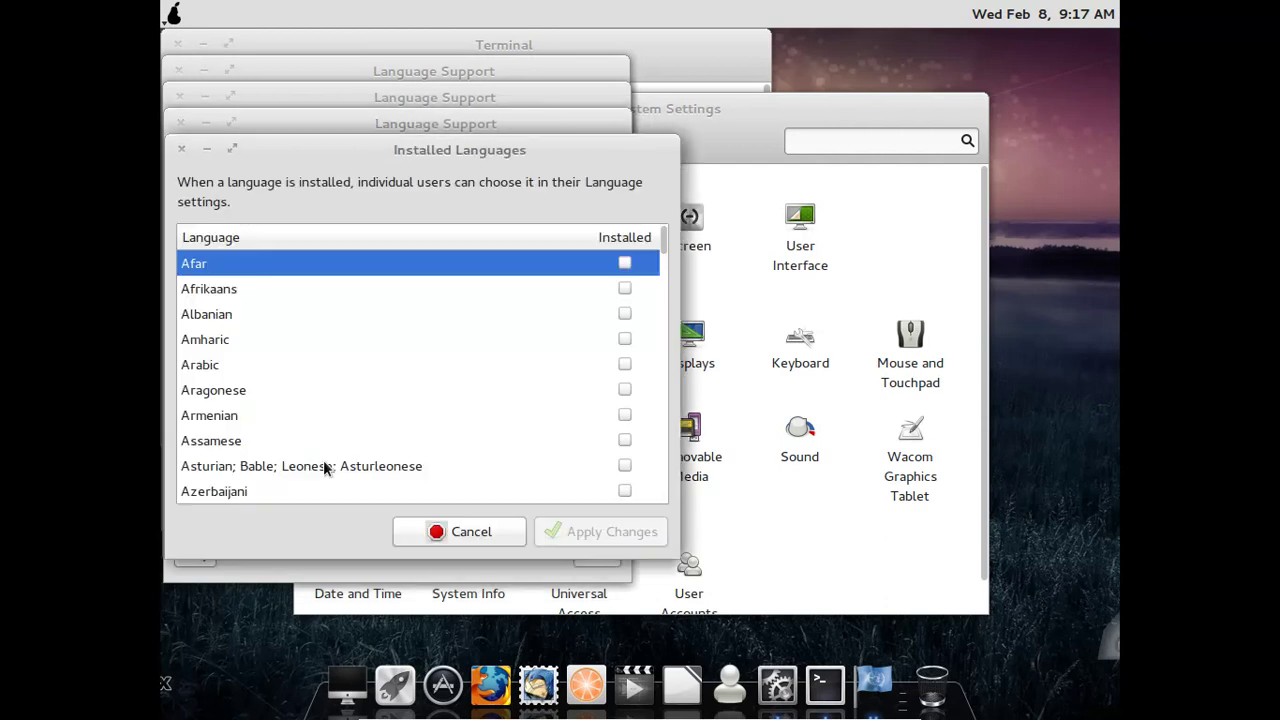
click(178, 70)
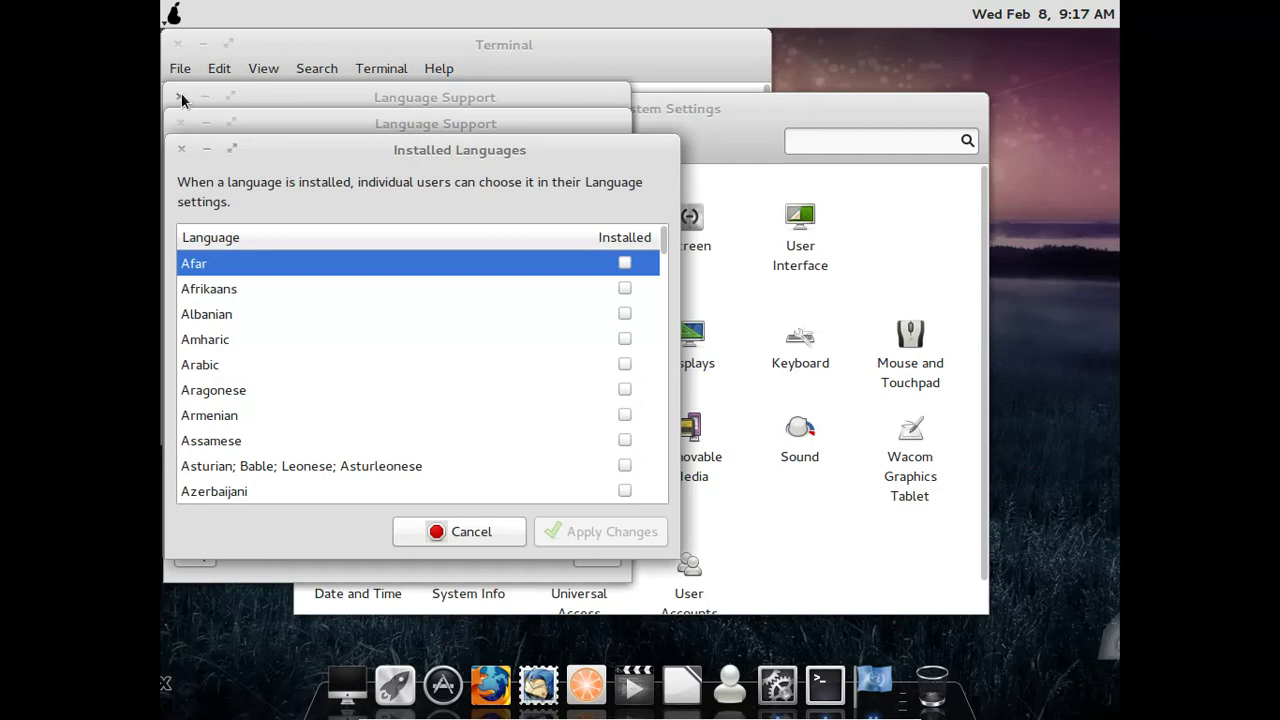
click(180, 97)
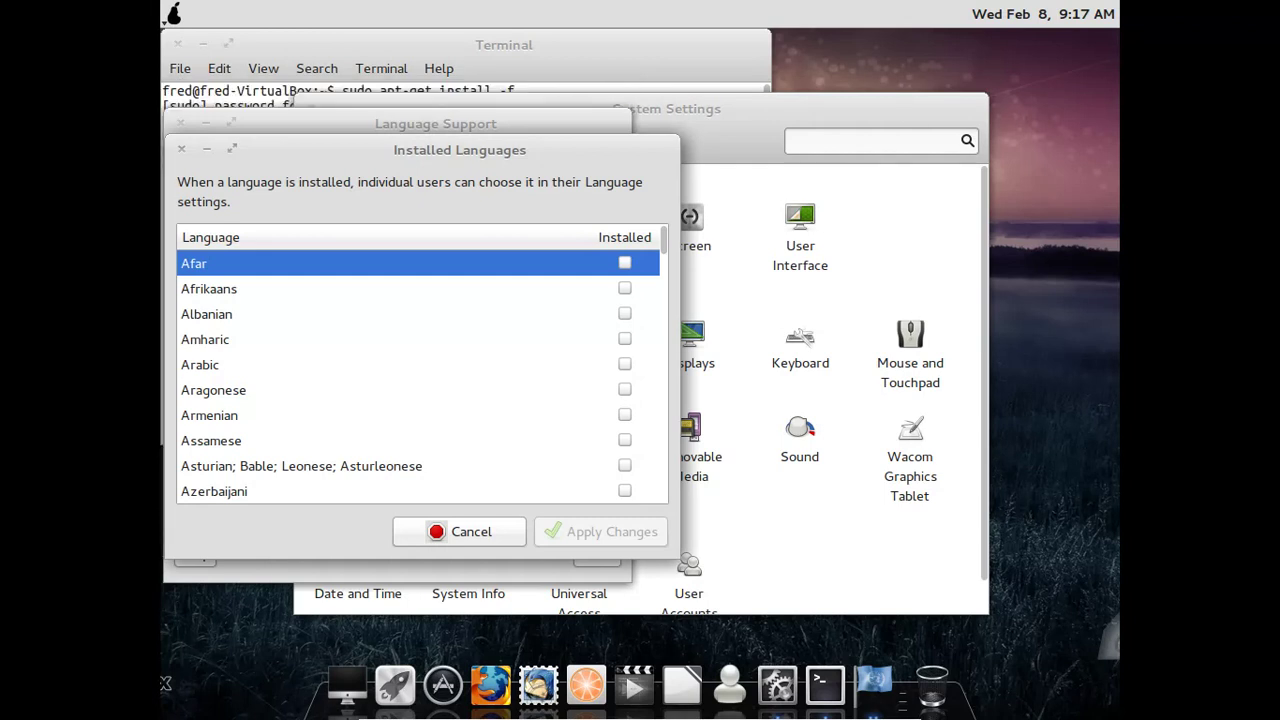
click(178, 44)
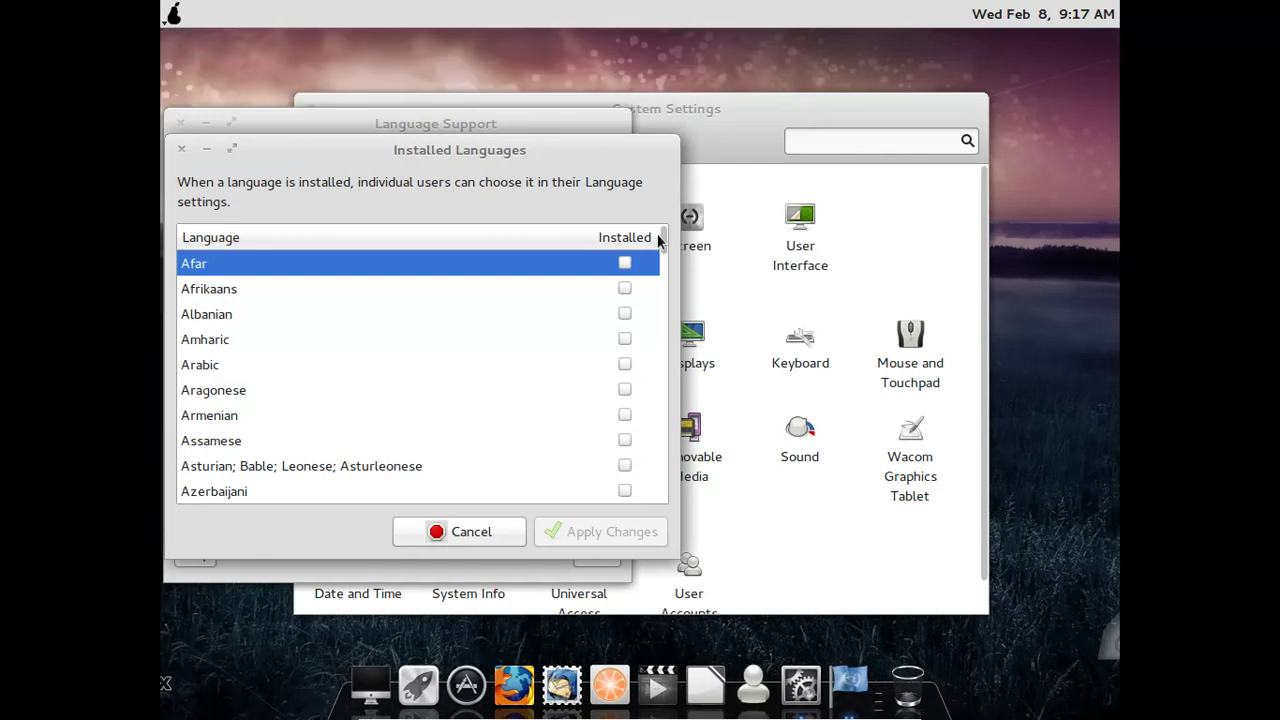
Retry installing French after the package repair and dismiss the software database message.
scroll(661, 235, down, 5)
scroll(663, 290, down, 8)
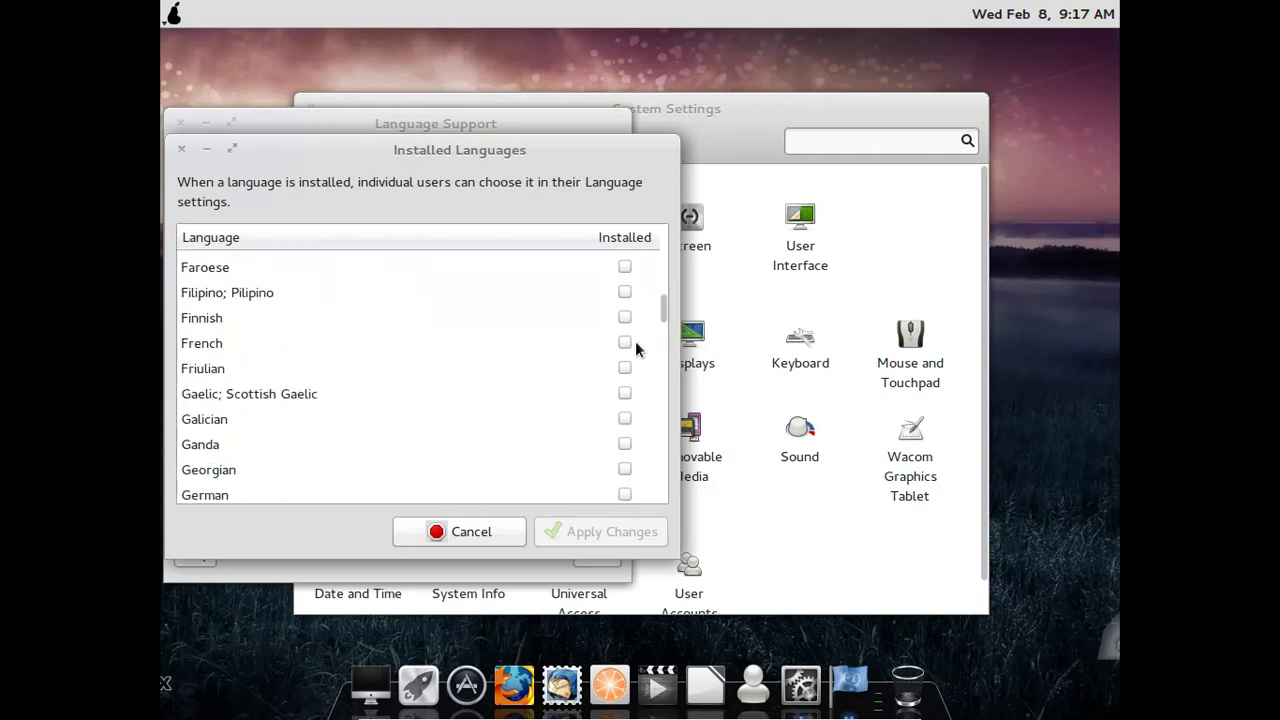
click(625, 342)
click(620, 540)
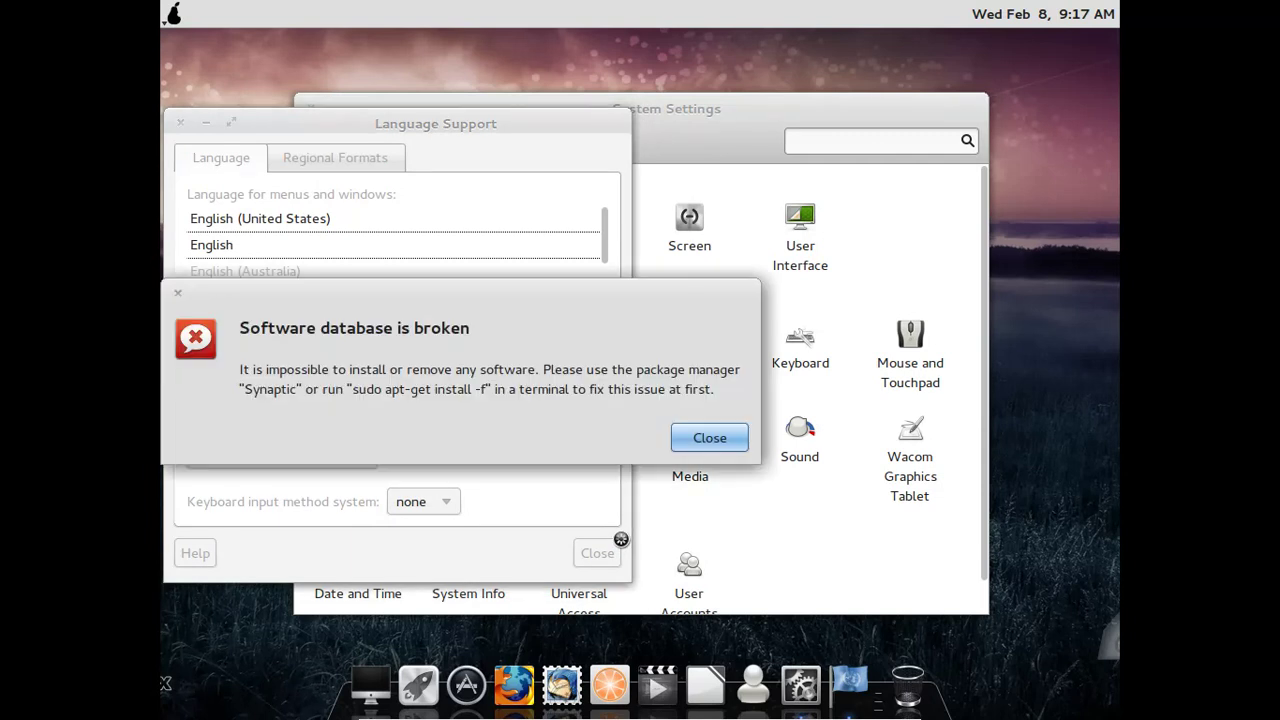
click(737, 432)
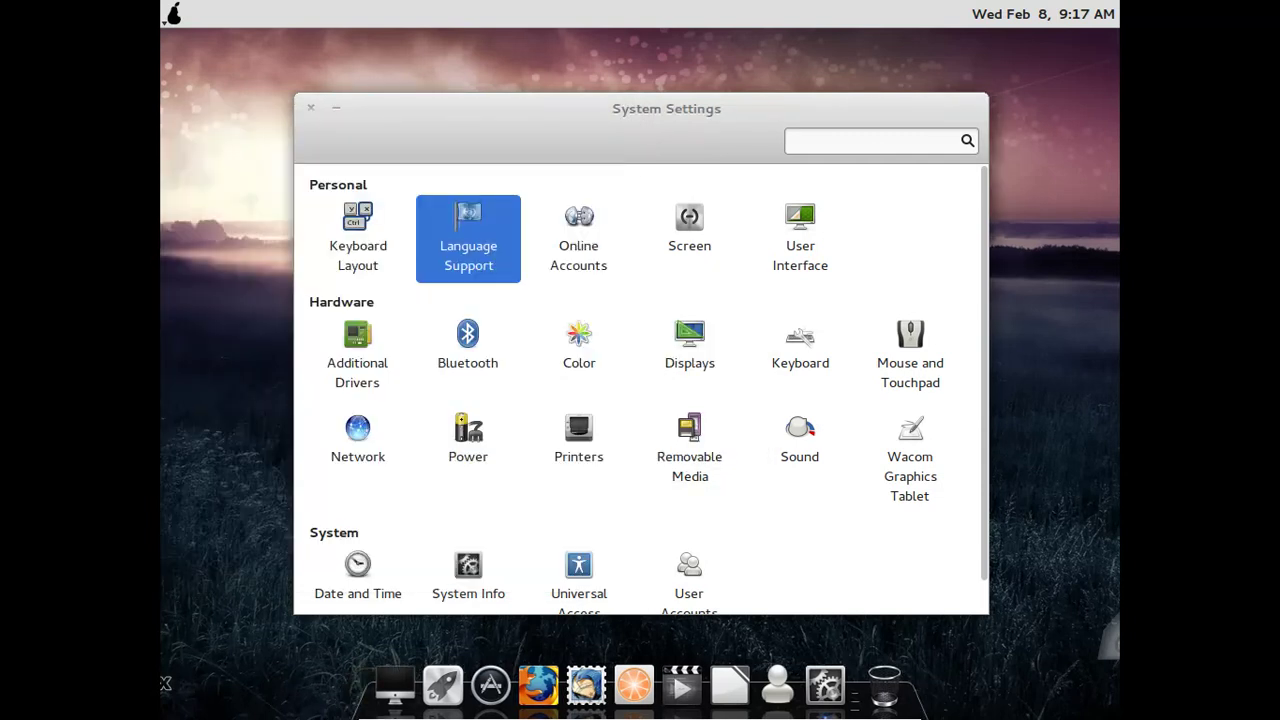
Close System Settings and shut down the Pear Linux system.
click(311, 108)
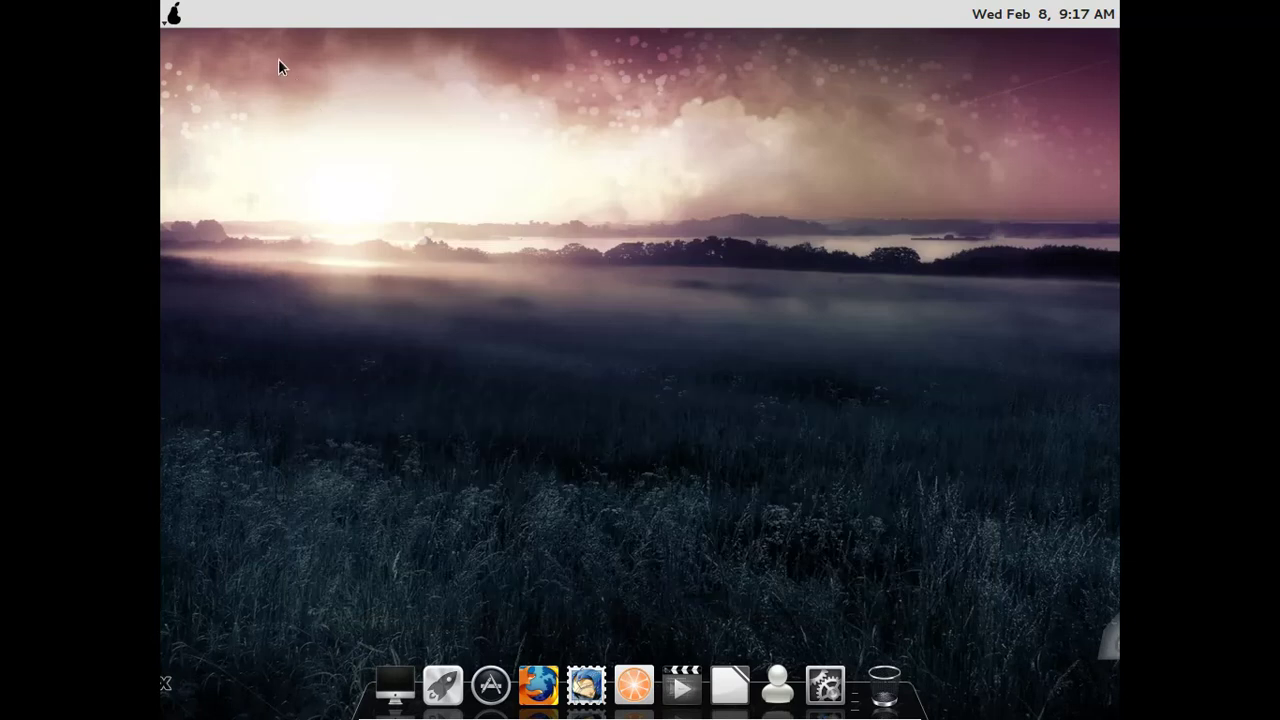
click(174, 14)
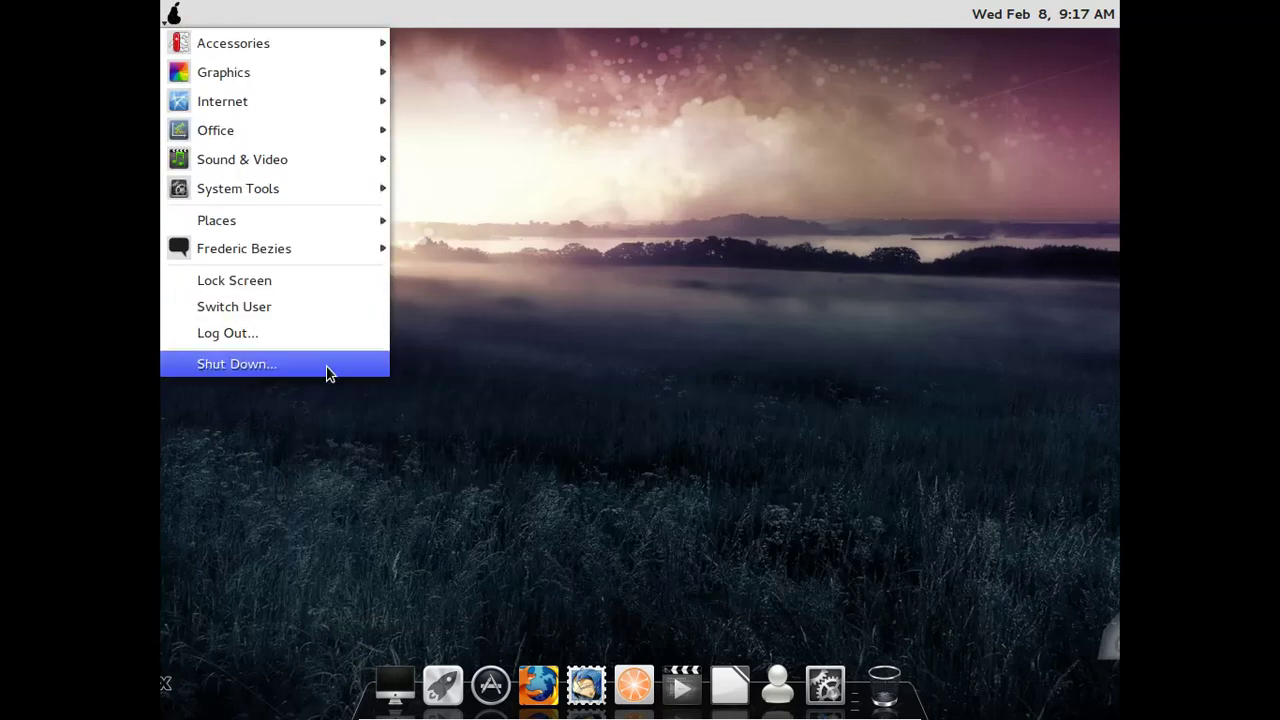
click(326, 372)
click(815, 418)
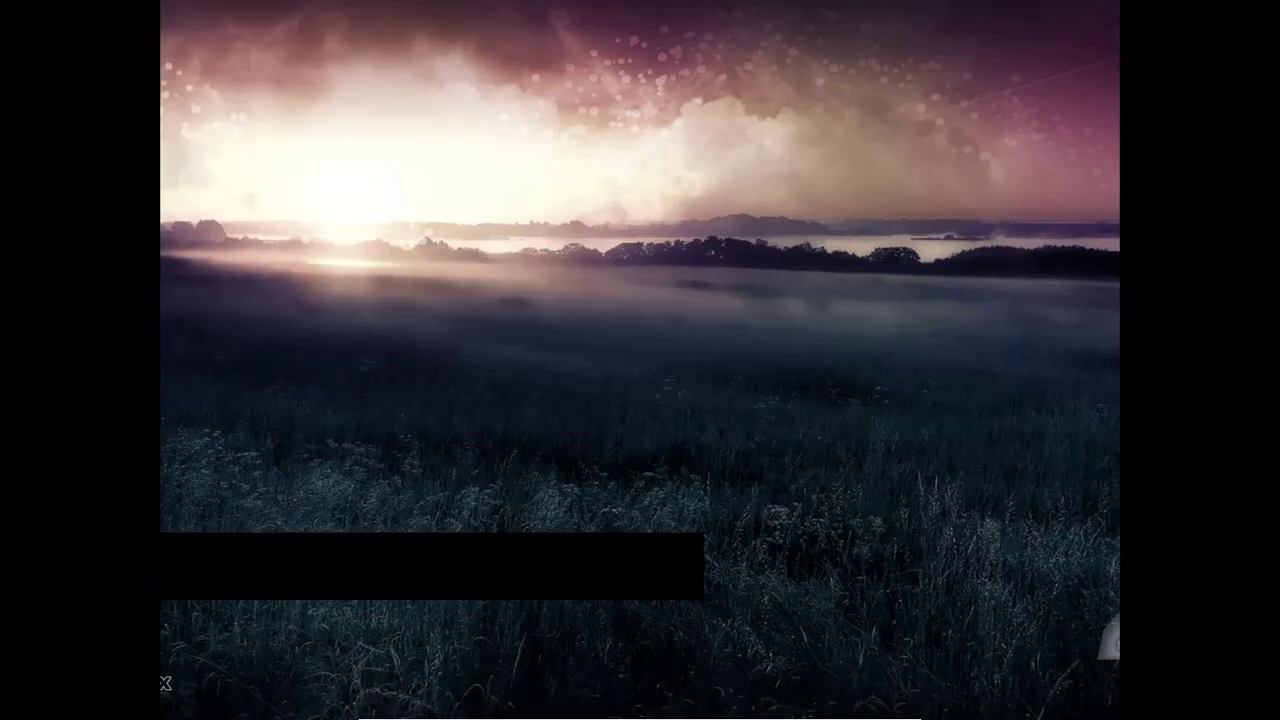